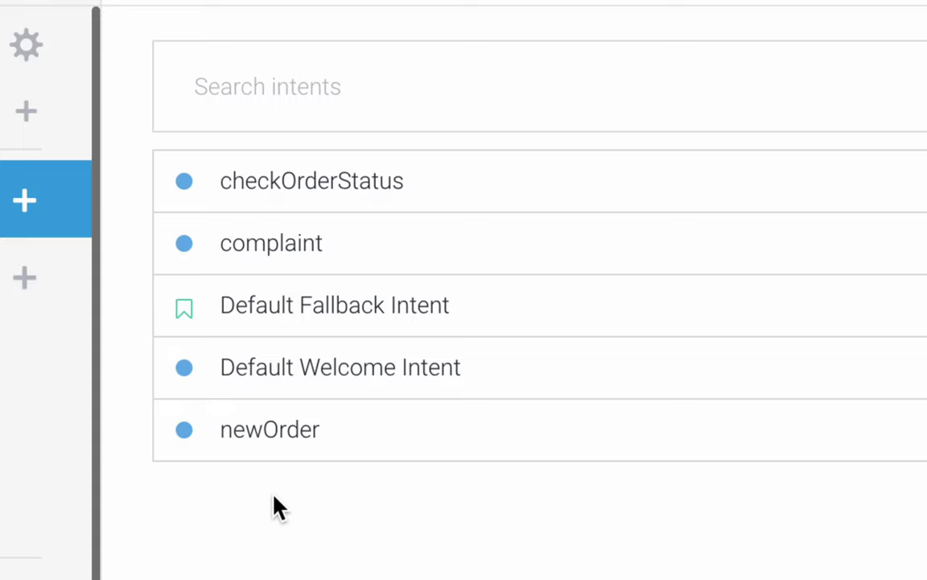
Launch Visual Studio Code in full screen and reopen the recent project folder Saylani-Ai-Chatbot-class-Batch-2B
mouse_move(260, 439)
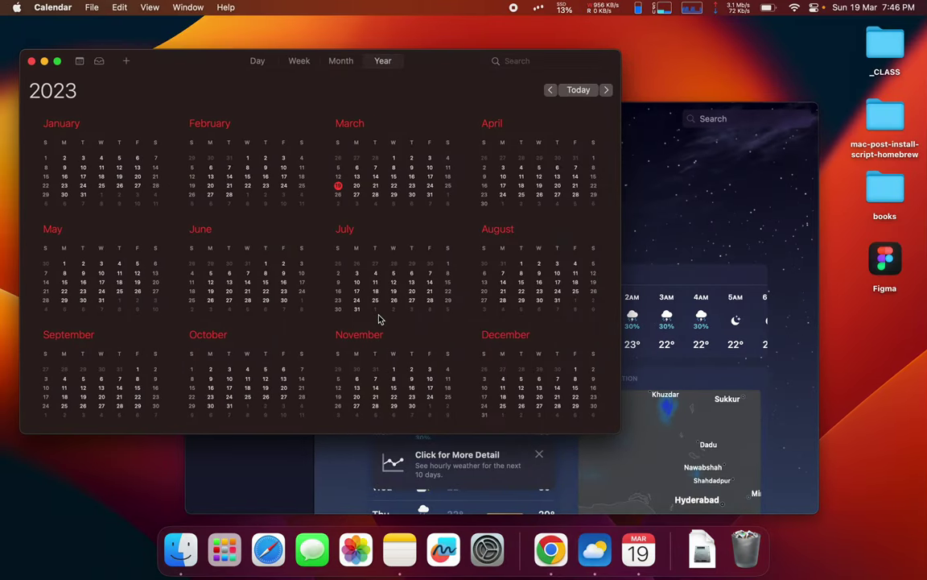
key("super+space")
type("code")
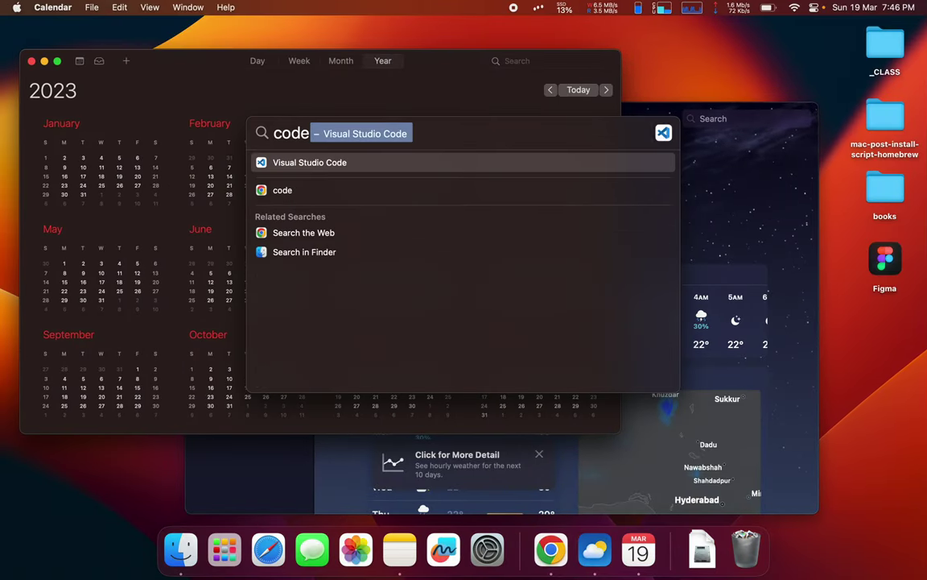
key("Return")
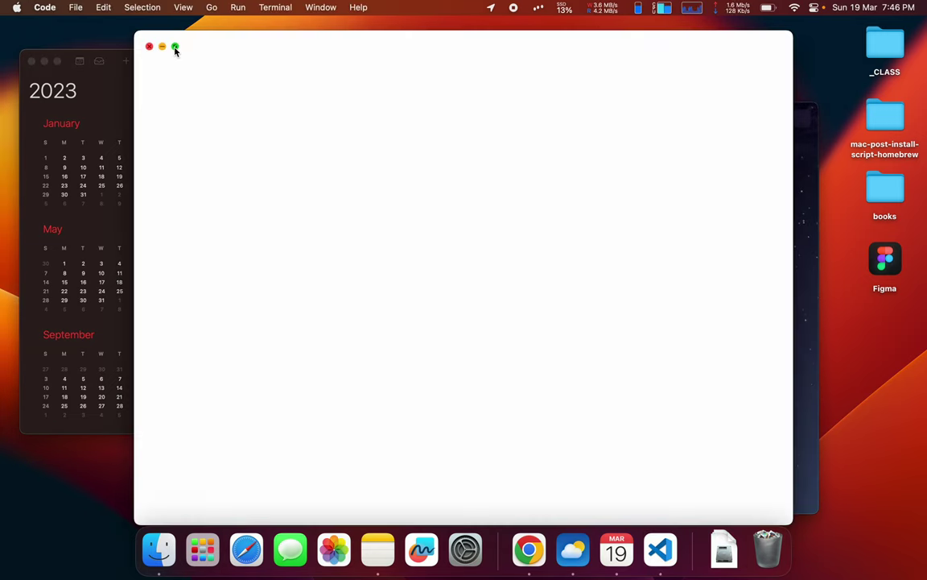
left_click(175, 48)
left_click(75, 7)
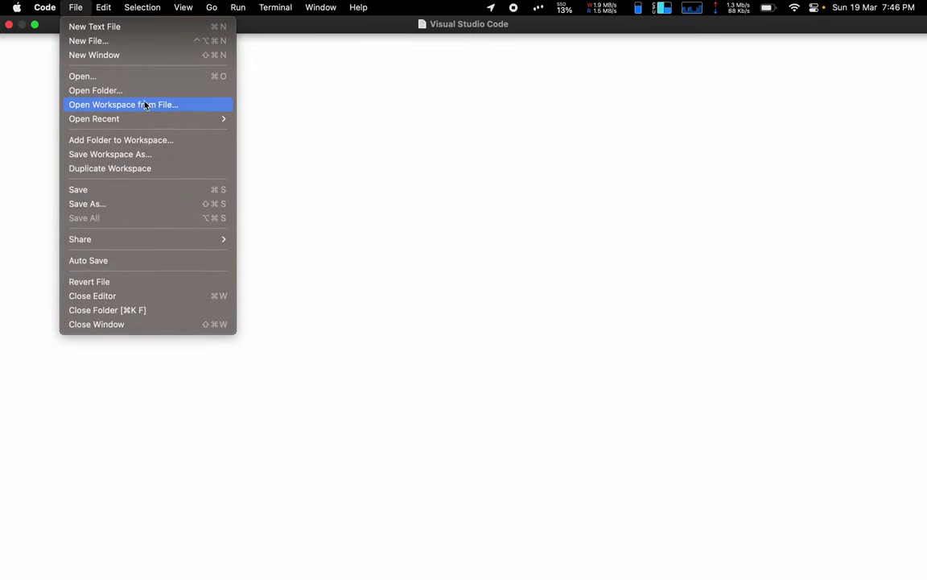
mouse_move(218, 121)
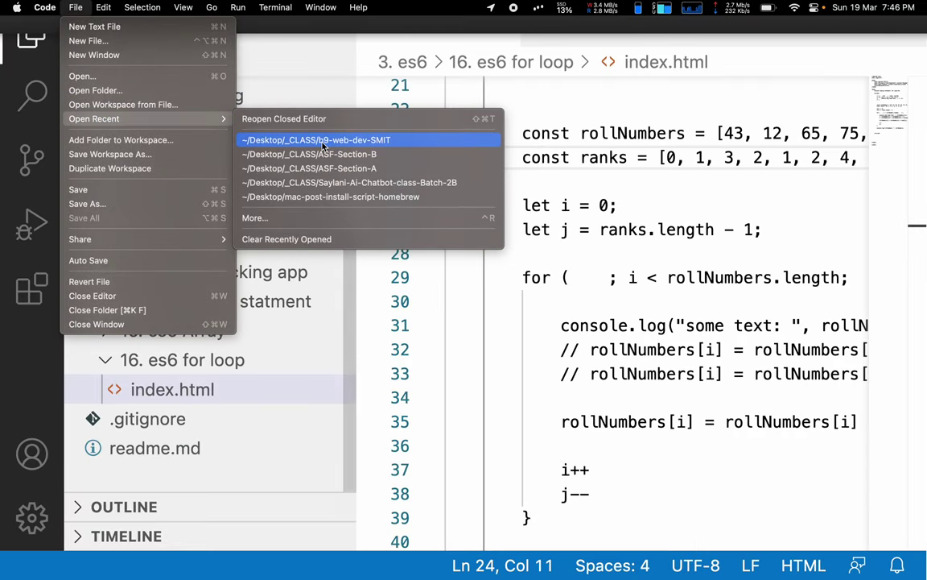
left_click(332, 183)
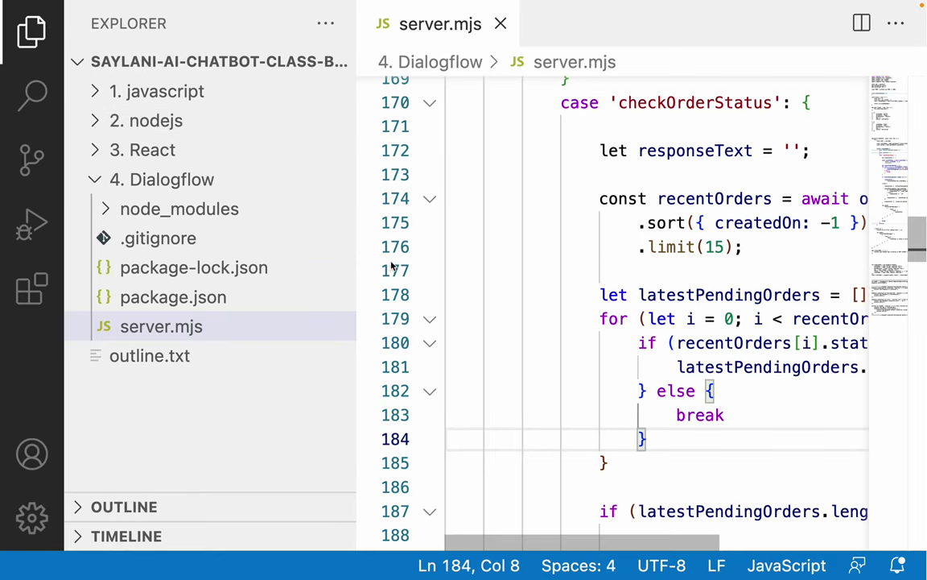
Hide the file explorer and unfold the 'newOrder' case in the webhook switch of server.mjs
left_click_drag(357, 257, 293, 257)
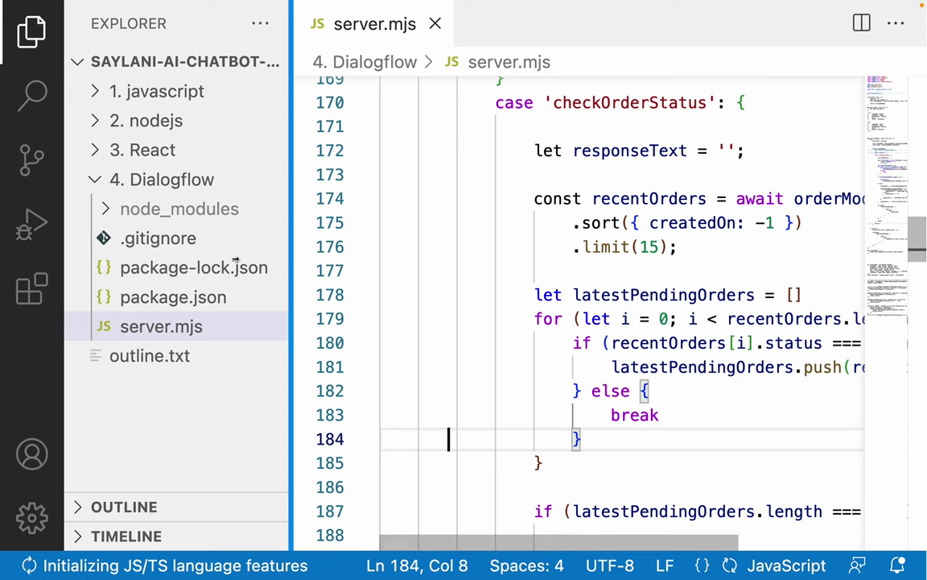
key("ctrl+b")
scroll(428, 213, "up", 5)
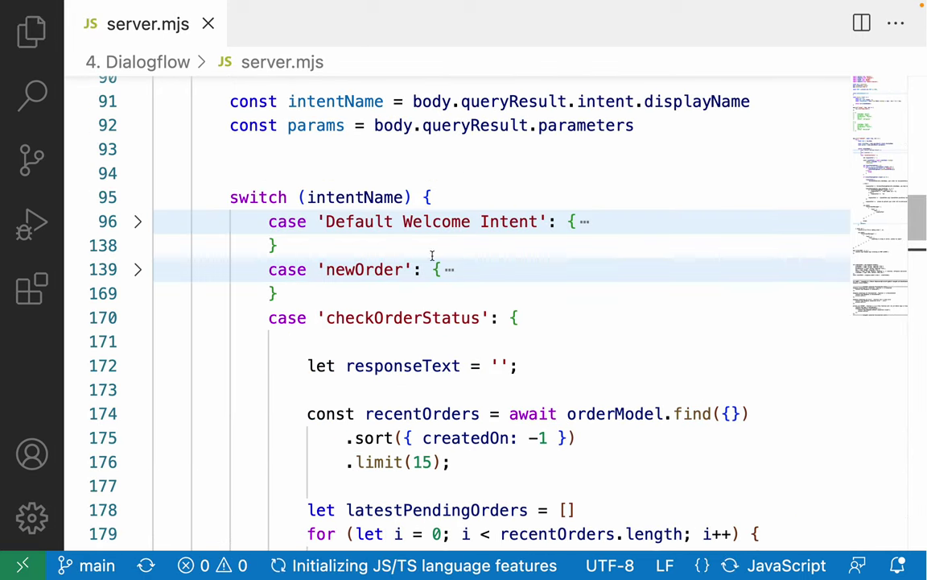
scroll(307, 212, "down", 1)
scroll(307, 212, "down", 1)
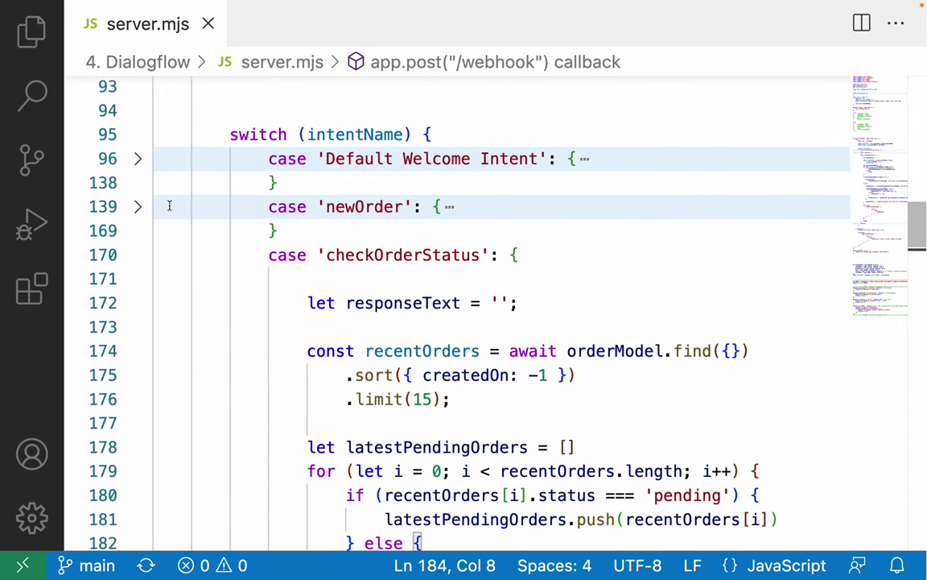
left_click(137, 207)
double_click(351, 207)
scroll(351, 207, "down", 10)
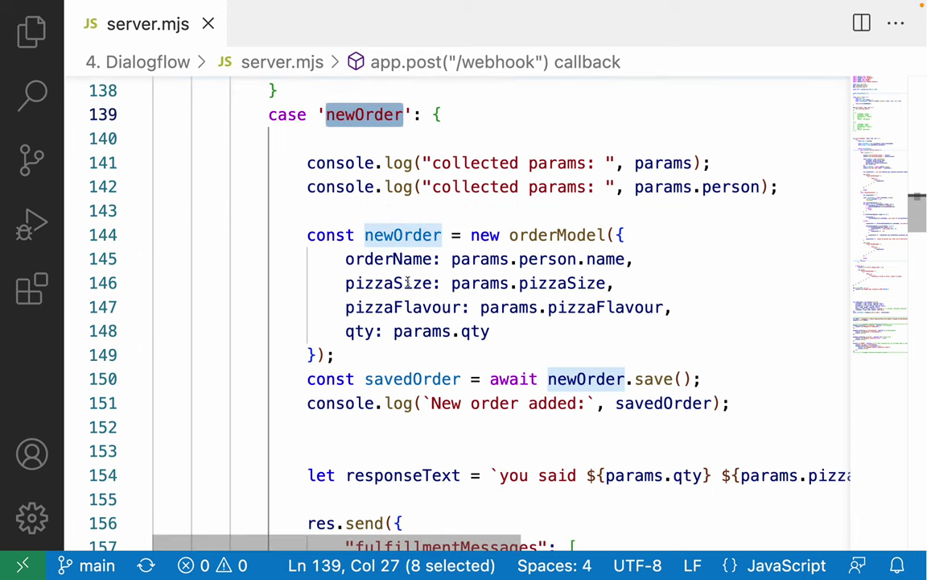
Examine the order-saving code and the full responseText message in the 'newOrder' case, with the editor zoomed out
scroll(408, 280, "down", 1)
scroll(408, 279, "up", 2)
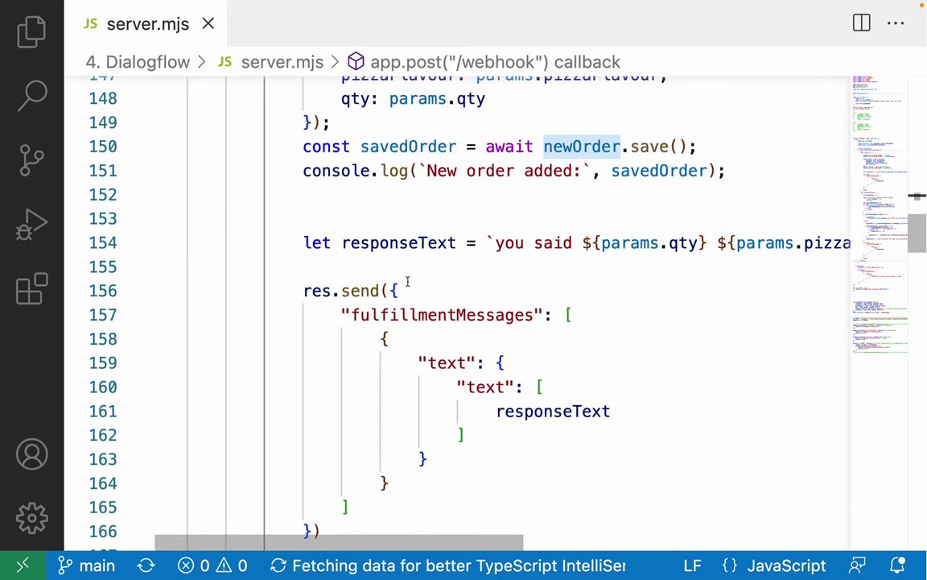
left_click(498, 242)
left_click(727, 242)
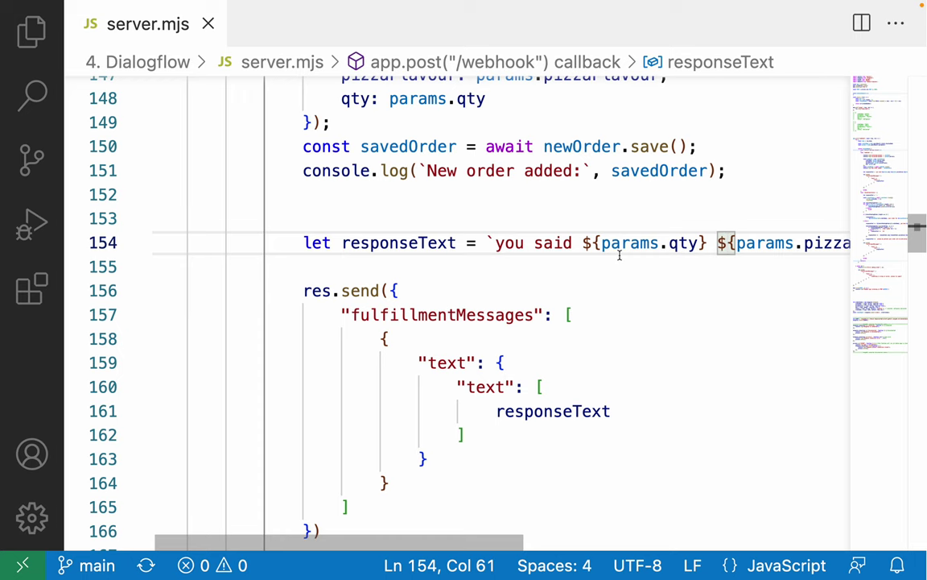
key("super+minus")
key("super+minus")
scroll(671, 238, "right", 2)
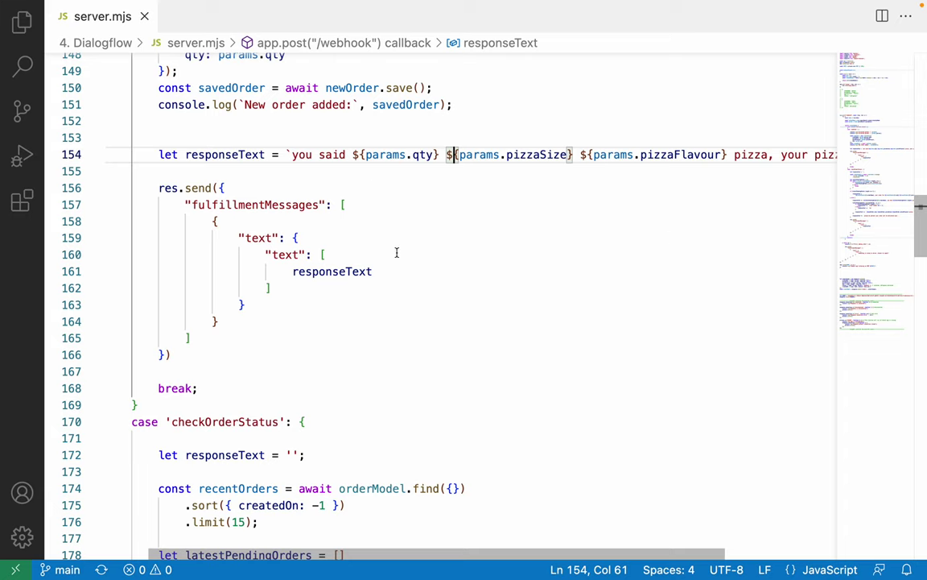
left_click_drag(291, 155, 684, 166)
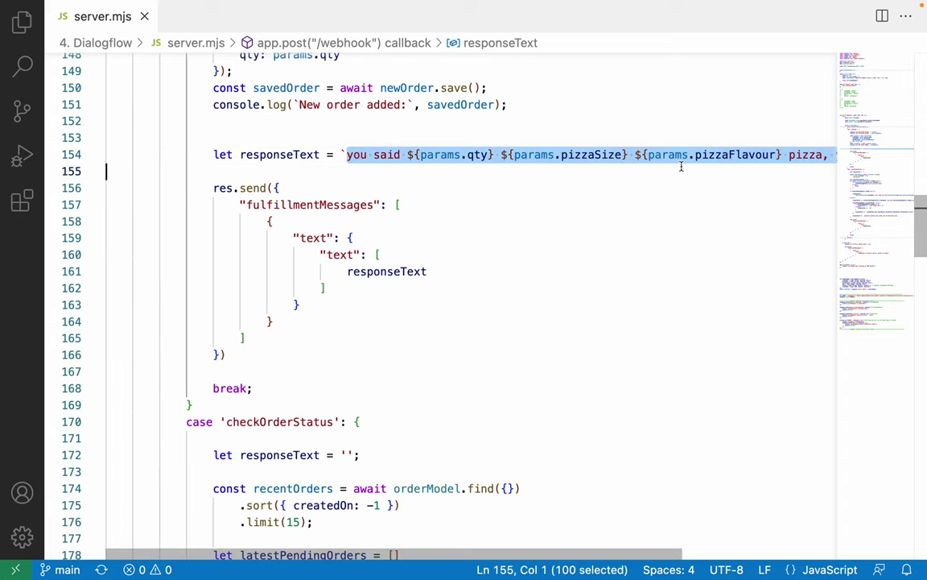
scroll(706, 179, "right", 3)
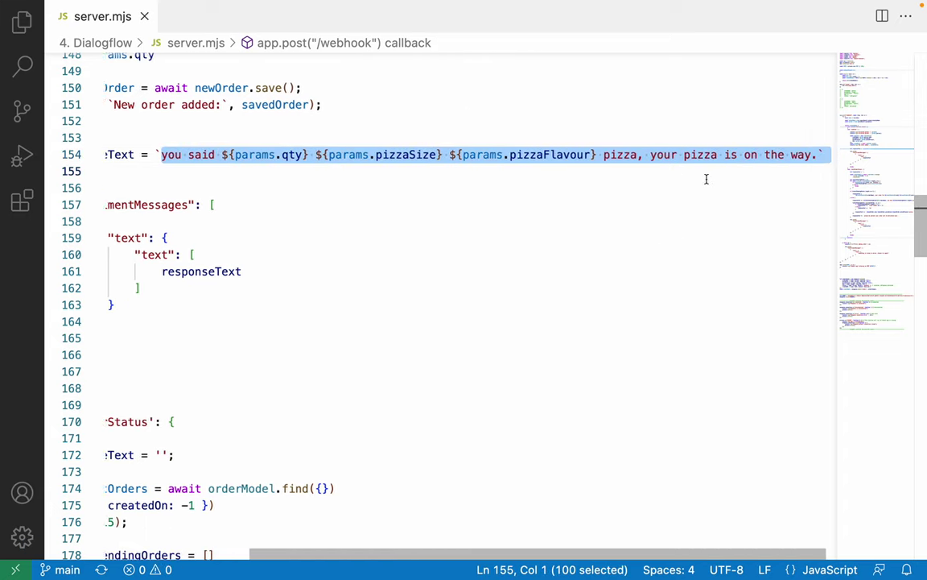
Append "would you like to have cold drink?" to the end of the newOrder responseText string and save server.mjs
left_click(642, 157)
double_click(783, 160)
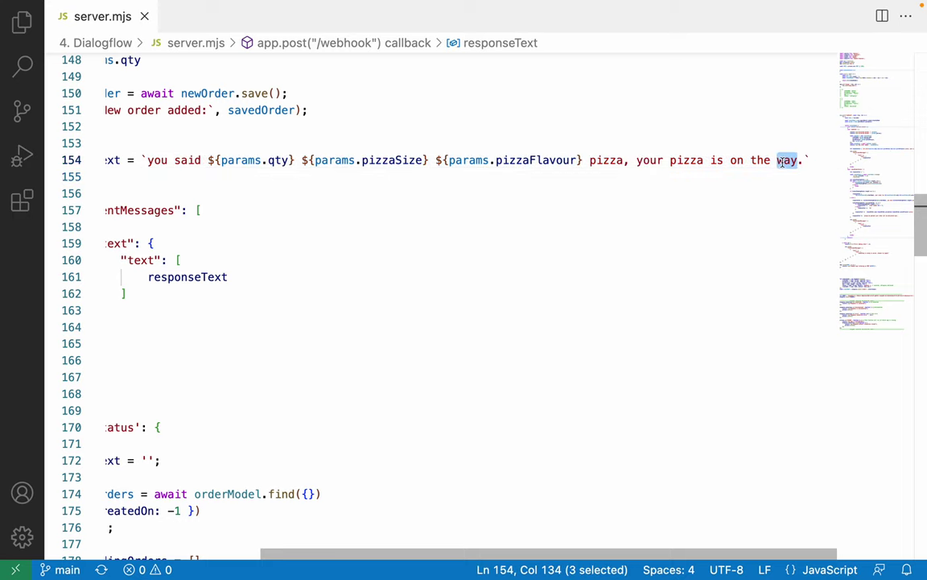
left_click(783, 160)
left_click(805, 160)
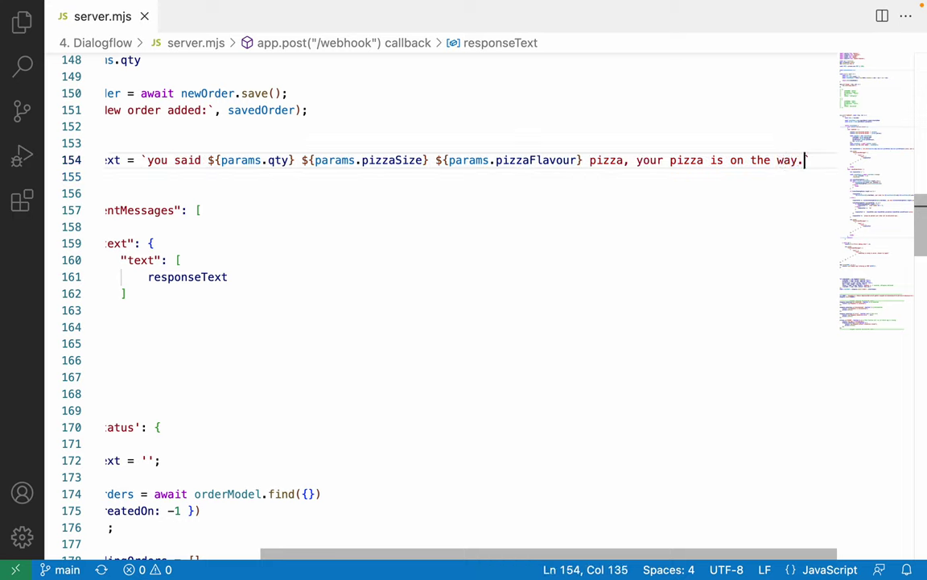
key("ctrl+s")
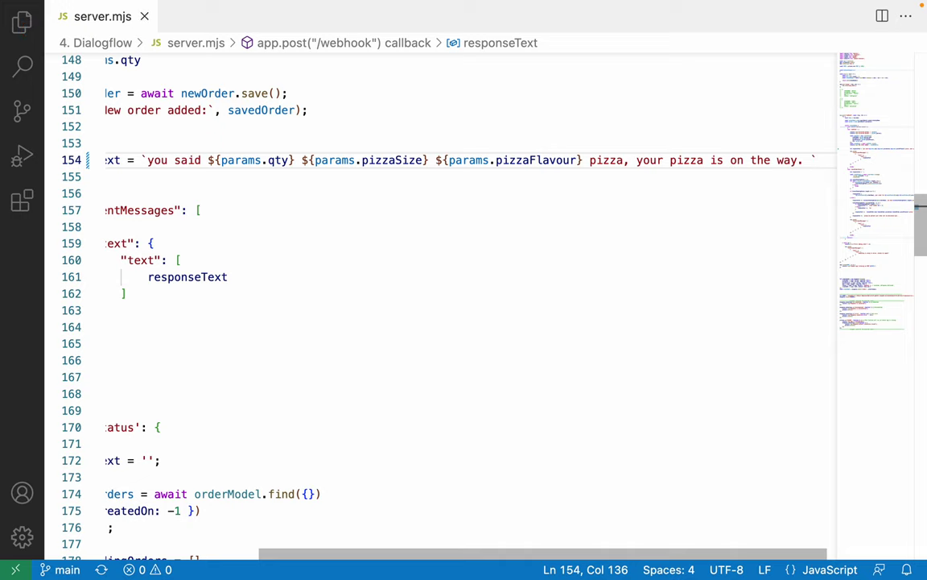
type("would you like to have col")
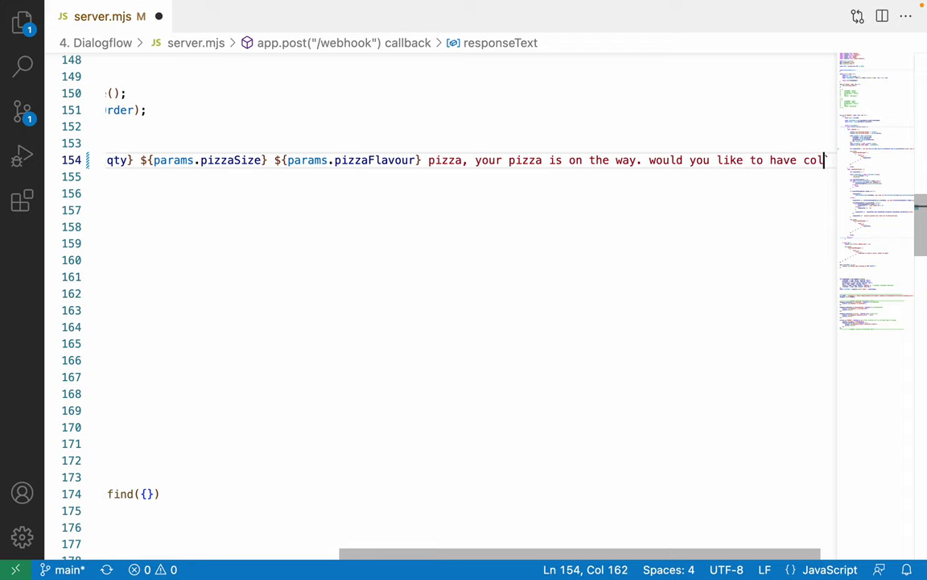
type("d")
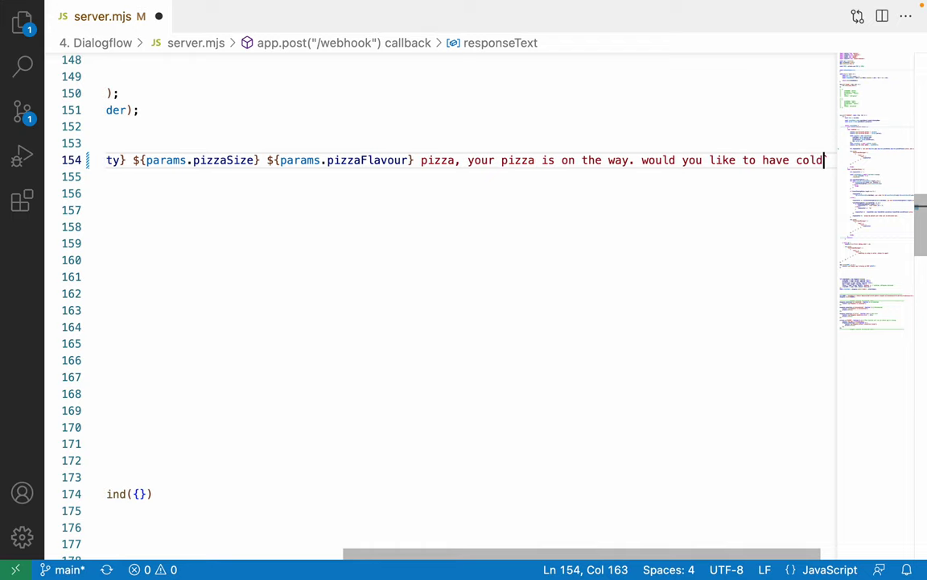
type(" drink")
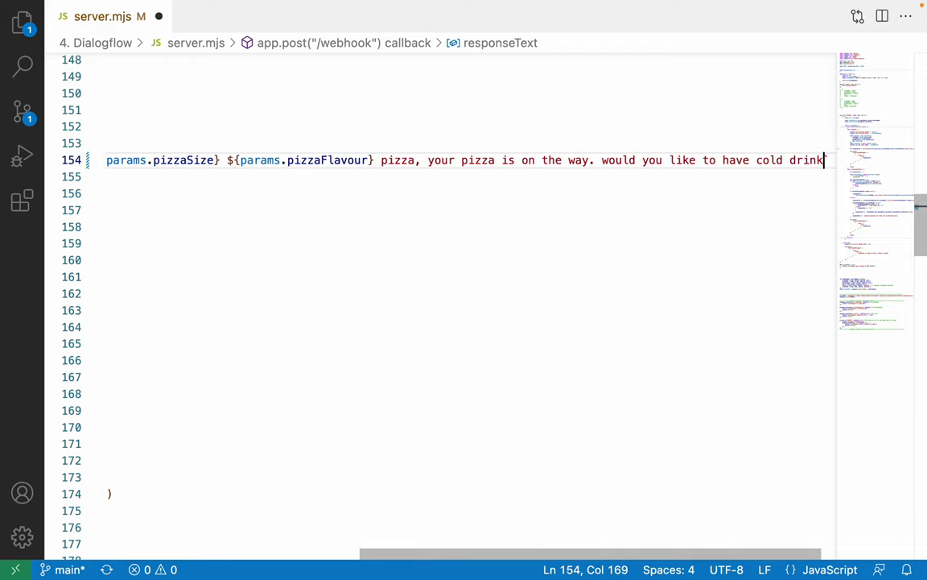
type("?")
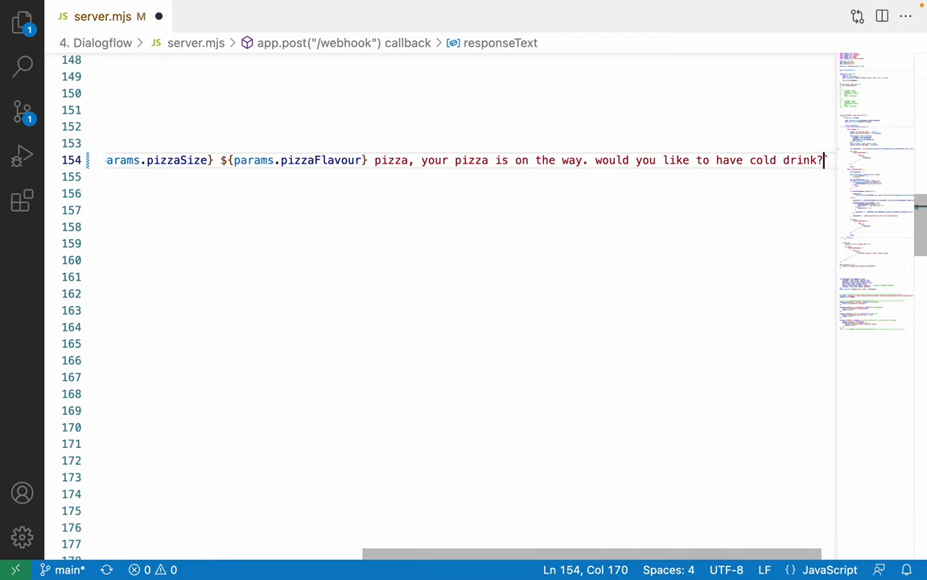
left_click_drag(595, 159, 803, 159)
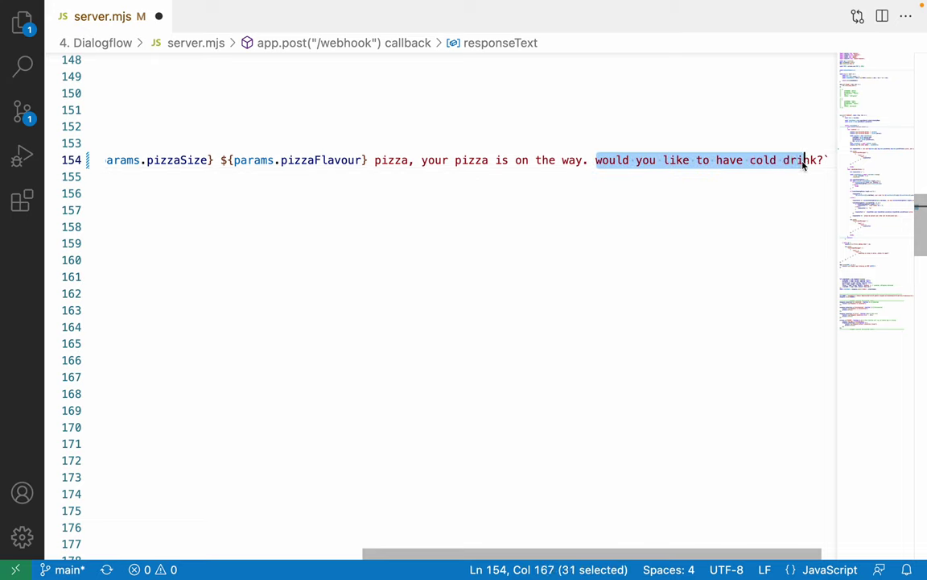
left_click(804, 161)
key("super+s")
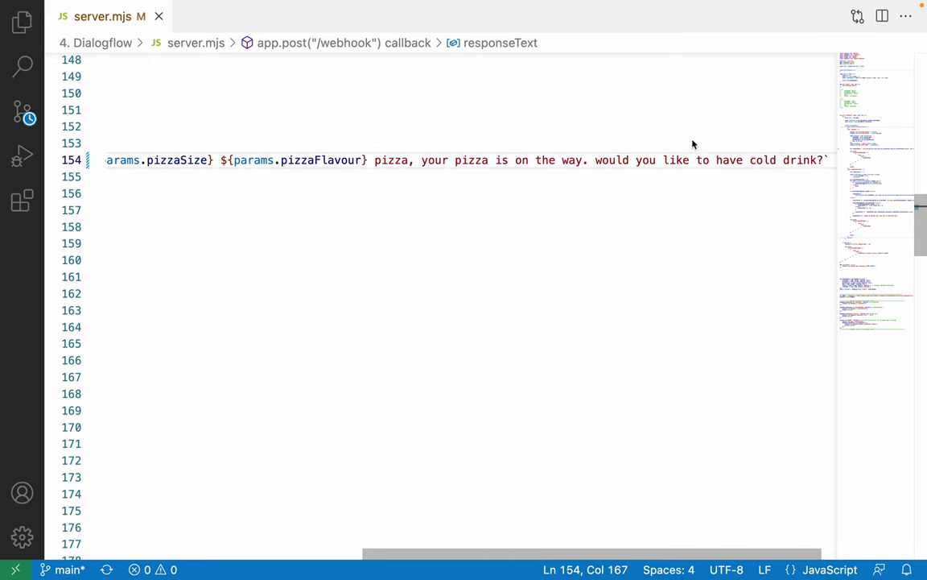
scroll(601, 194, "left", 10)
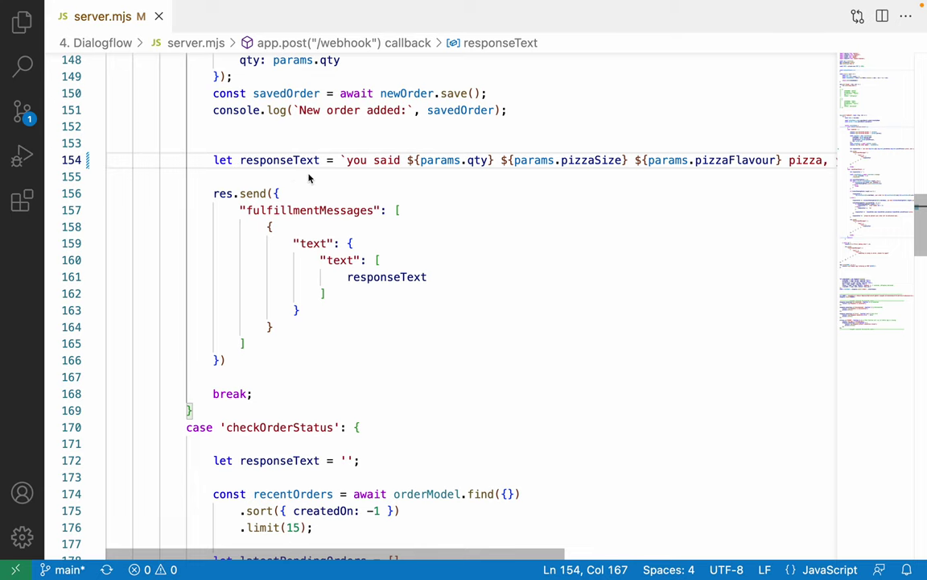
Switch to the Dialogflow console in the browser and start a new intent named "yes"
key("ctrl+Right")
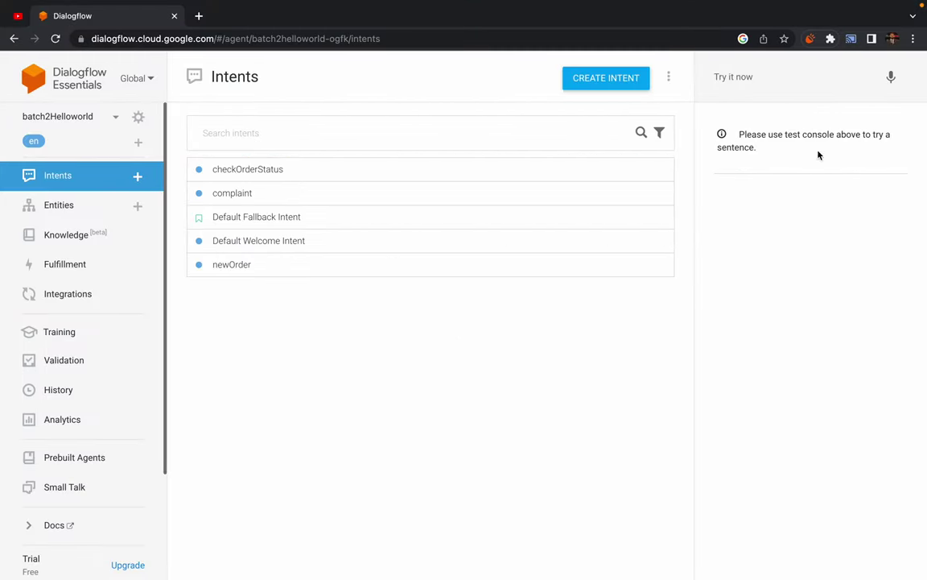
left_click(749, 71)
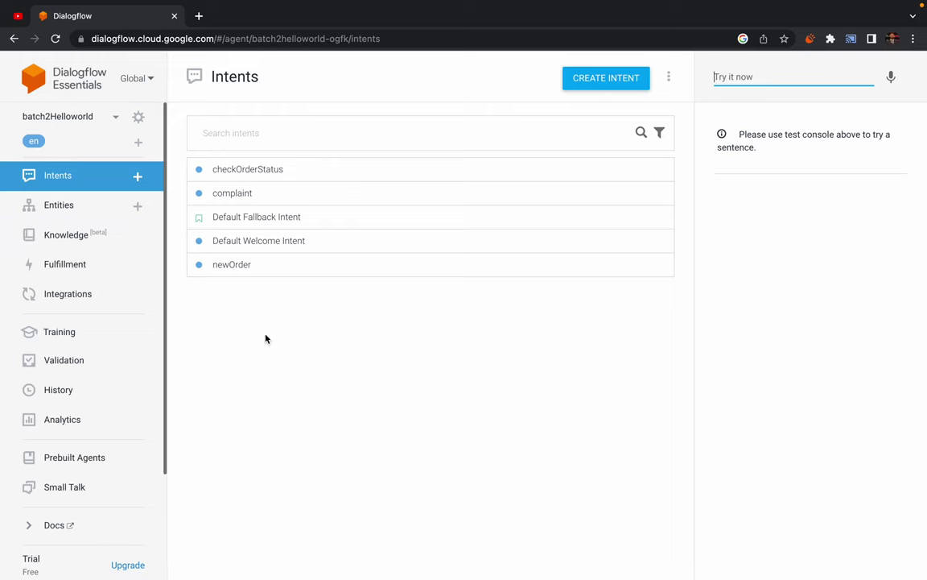
left_click(313, 413)
left_click(594, 78)
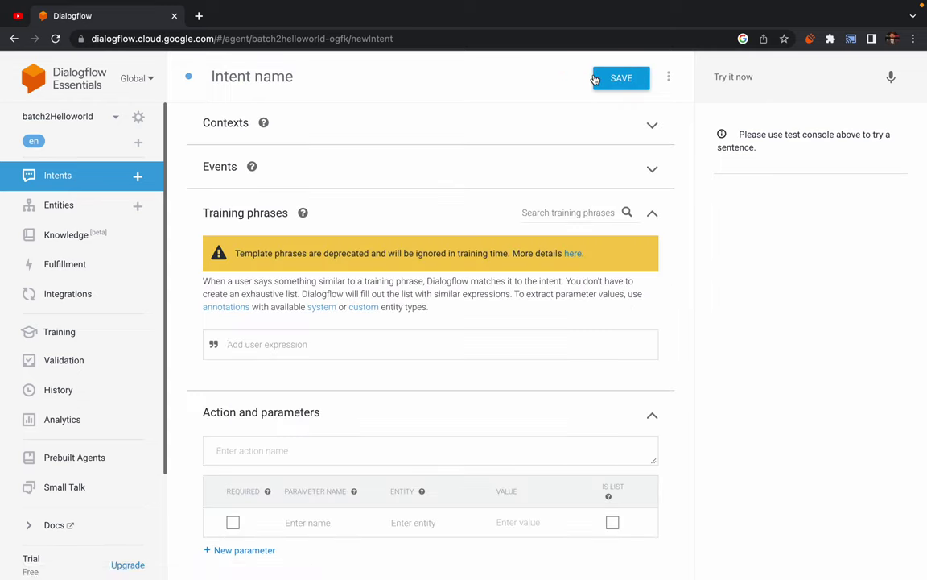
left_click(250, 67)
type("yes")
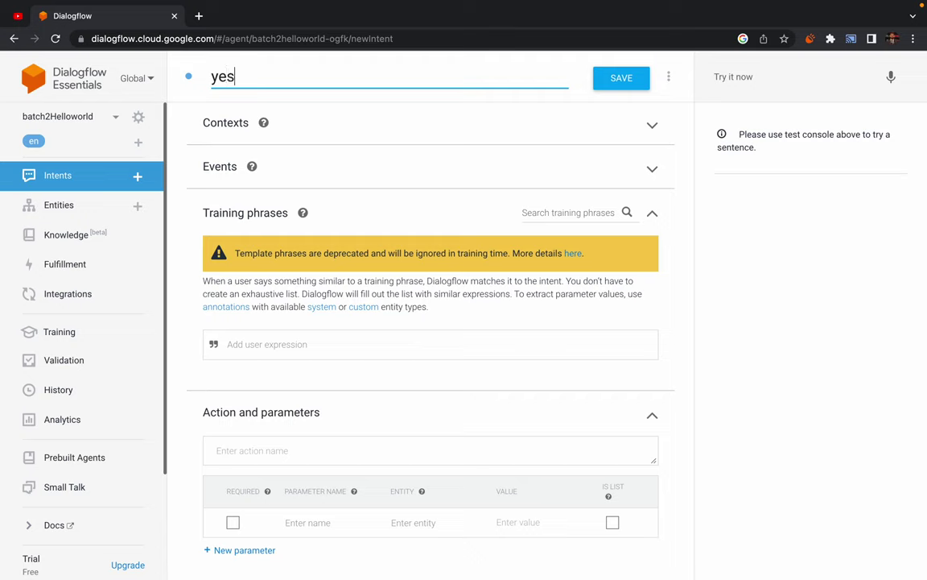
Add the training phrases "yes", "ok", "done", "sure" and "give me cold drink" to the intent
left_click(265, 344)
type("yes")
key("Return")
type("ok")
key("Return")
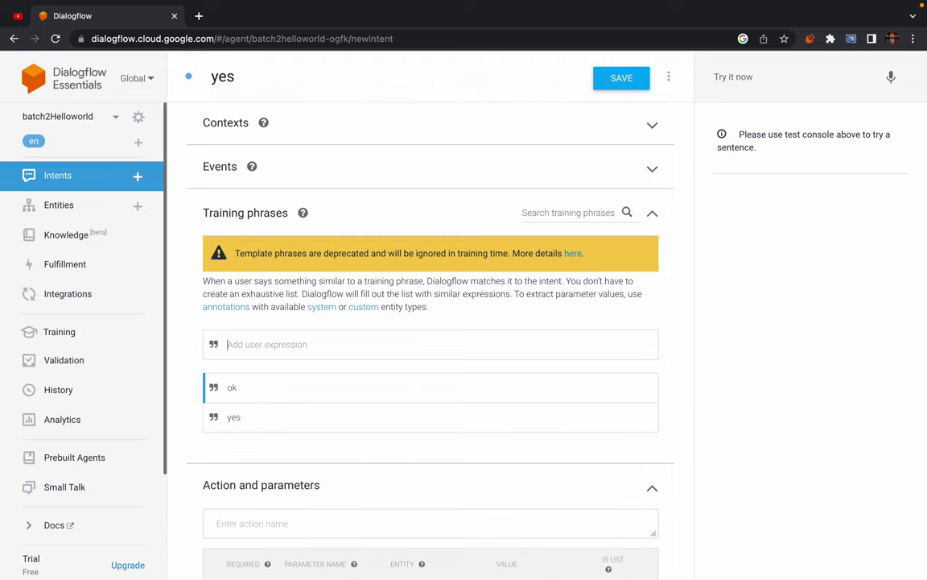
type("done")
key("Return")
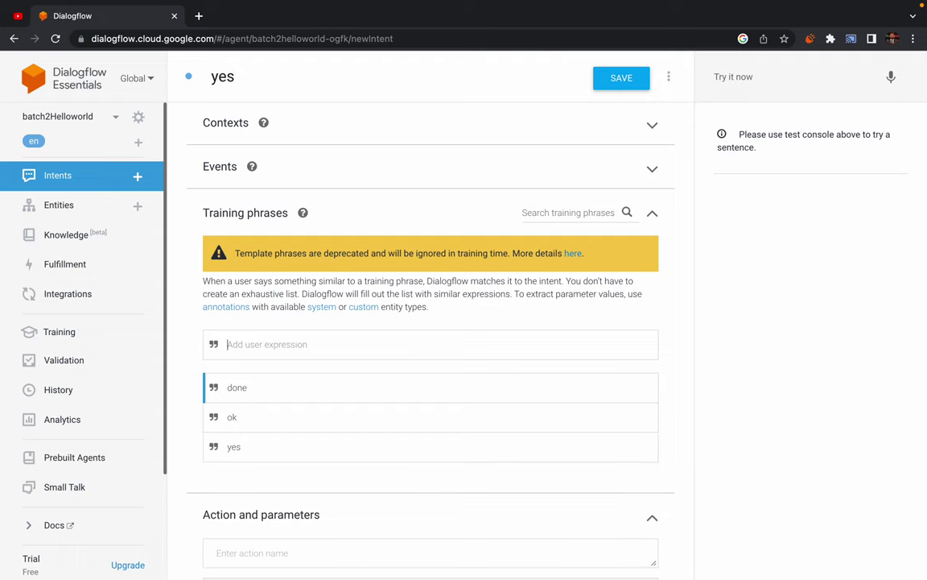
type("sure")
key("Return")
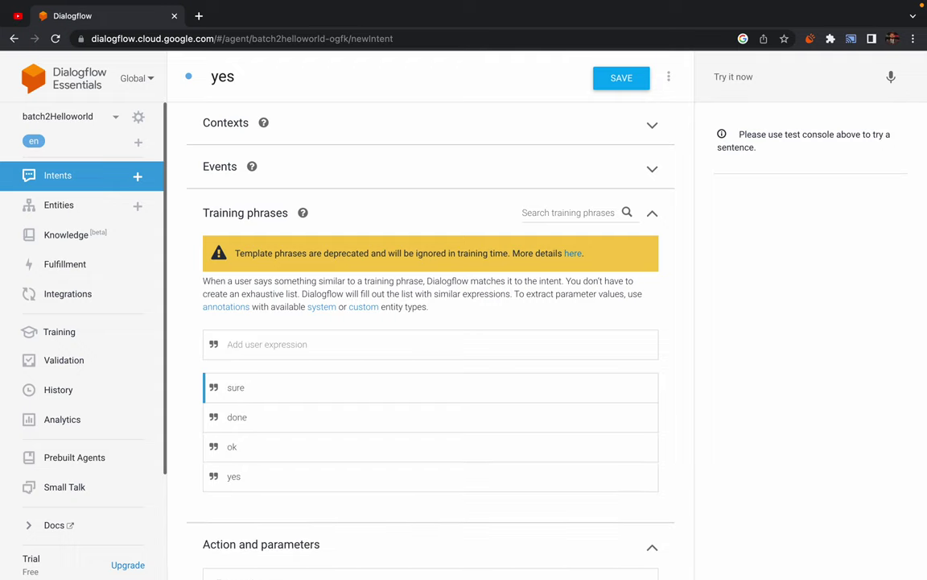
type("give me cold dribkink")
key("Return")
scroll(663, 301, "down", 10)
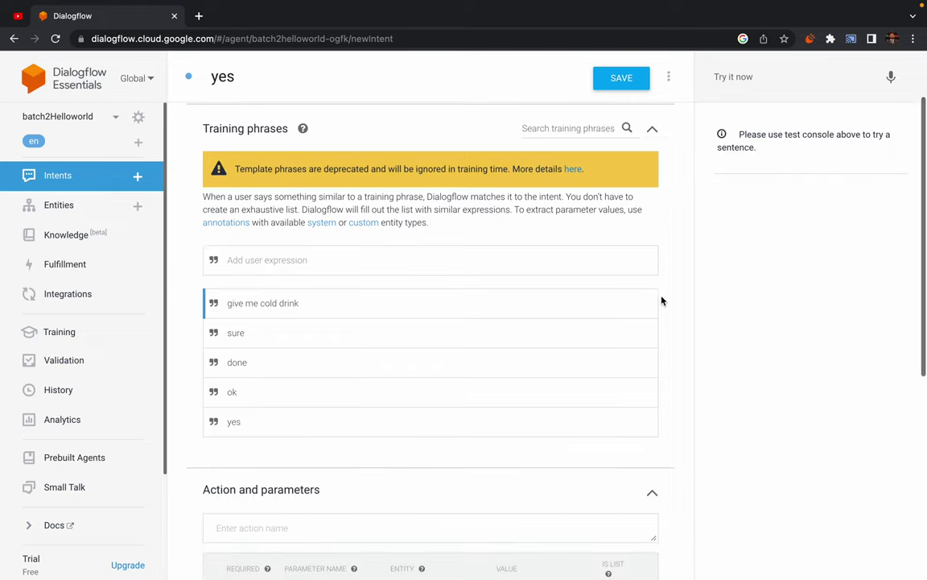
scroll(697, 310, "up", 5)
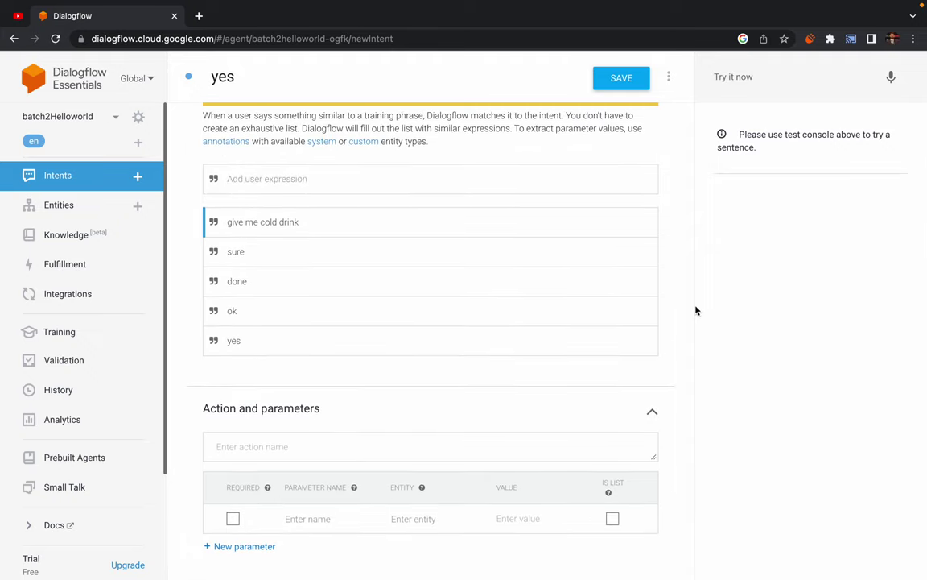
scroll(673, 373, "down", 5)
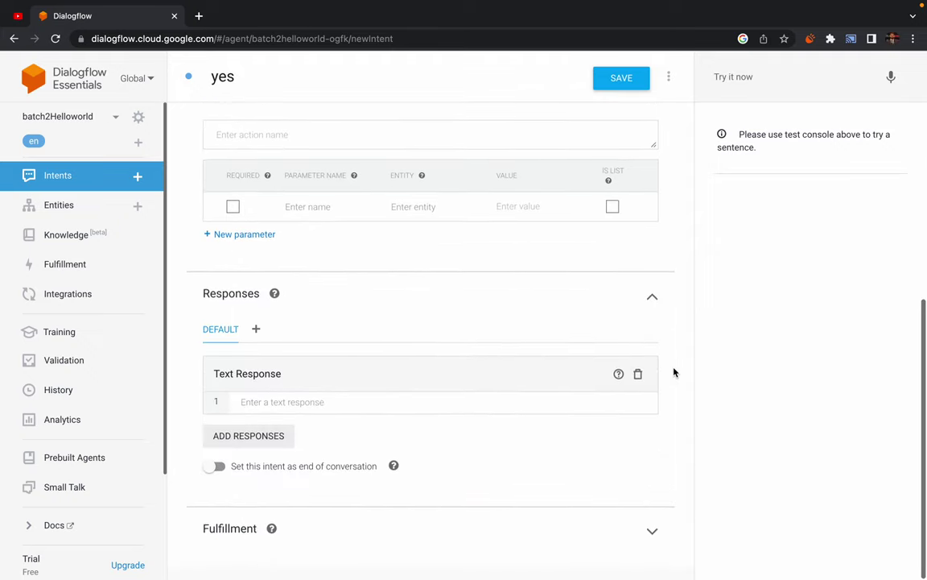
Add the text response "ok cool drink will be sent along with your order" to the "yes" intent and save it
scroll(319, 285, "up", 4)
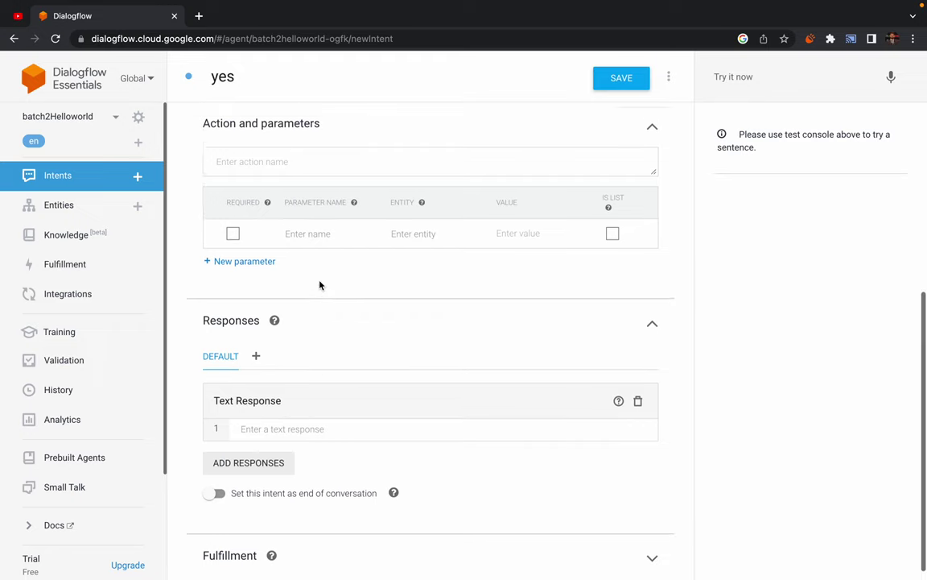
scroll(319, 279, "down", 2)
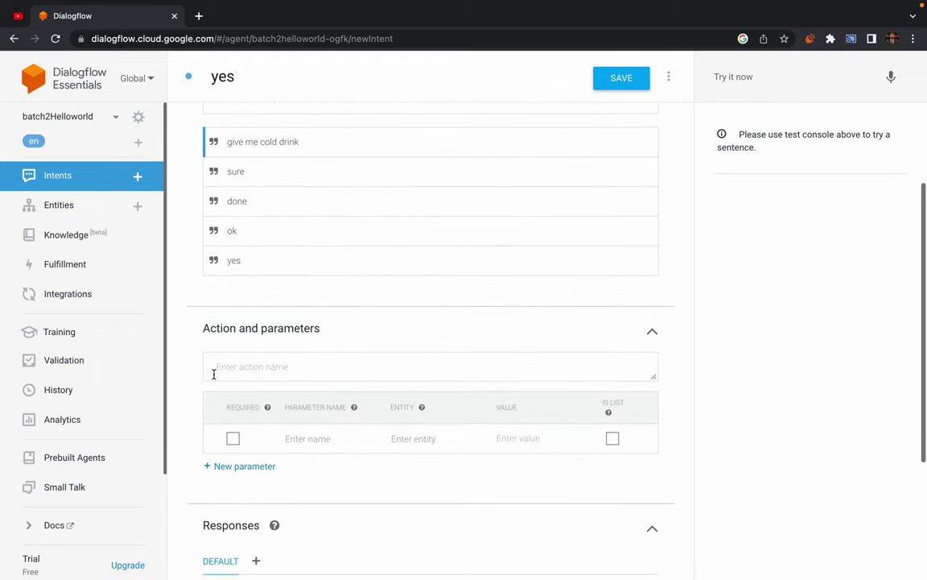
scroll(201, 399, "down", 3)
scroll(190, 423, "down", 1)
left_click(272, 438)
type("o")
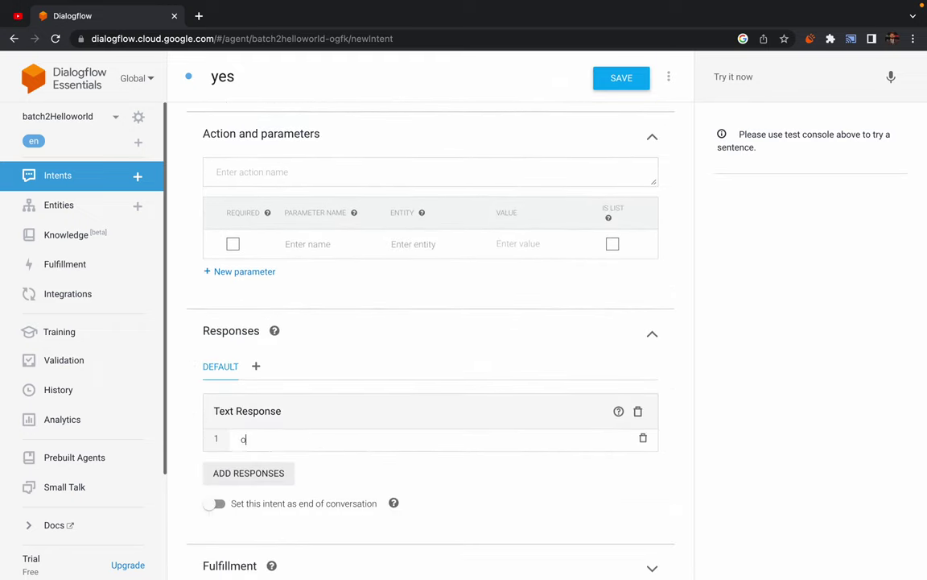
type("k cold")
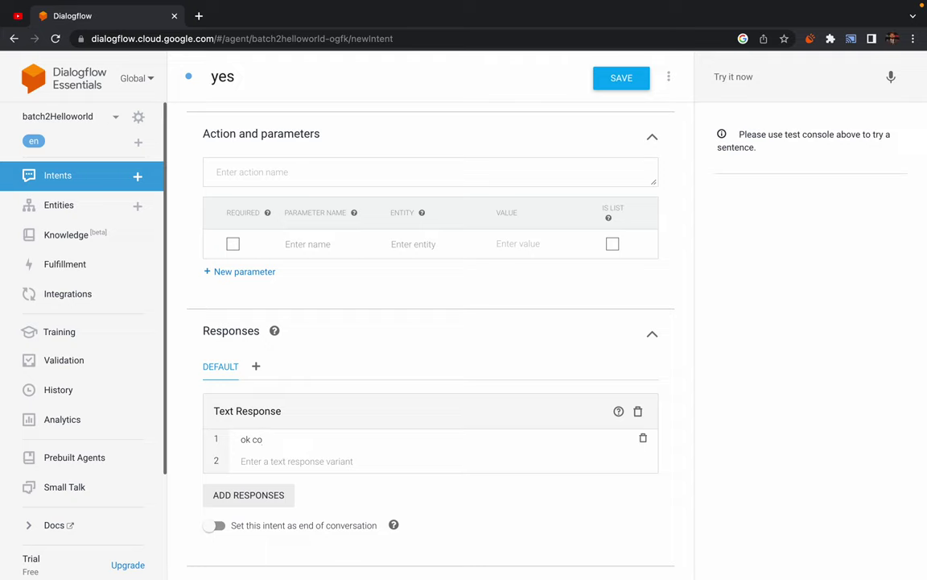
type("ol drink will be sen")
type("t along with ")
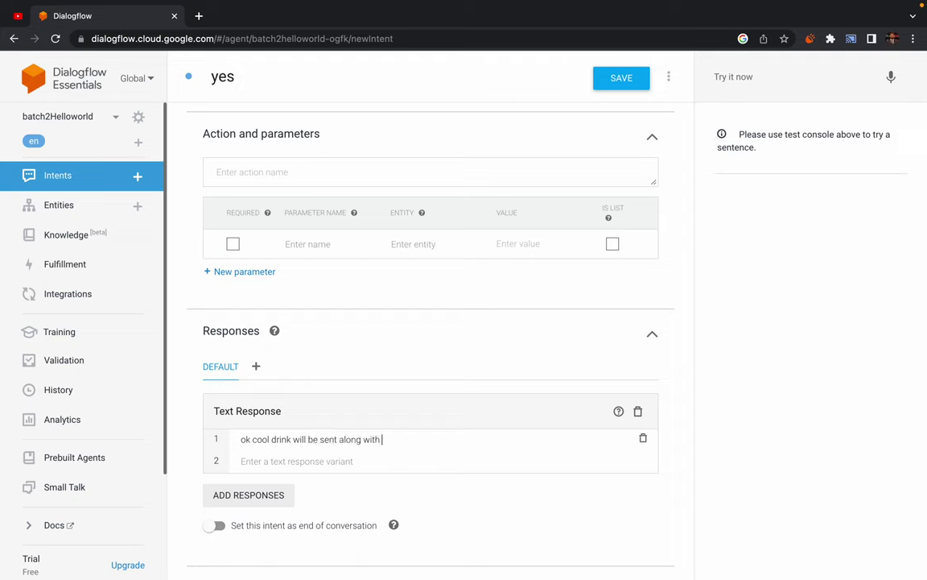
type("your order")
left_click(616, 83)
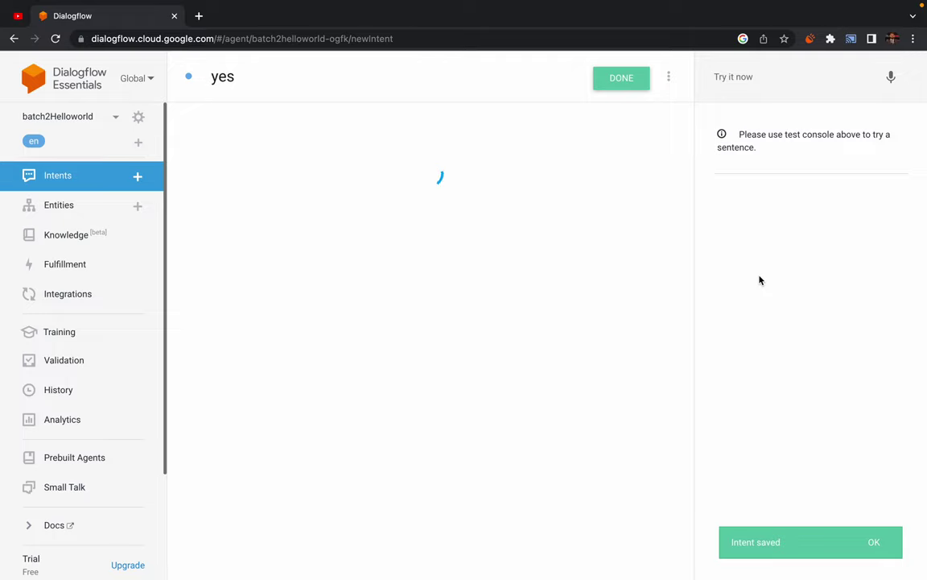
Save the "yes" intent again and return to the list of intents
scroll(375, 441, "down", 3)
scroll(376, 442, "down", 2)
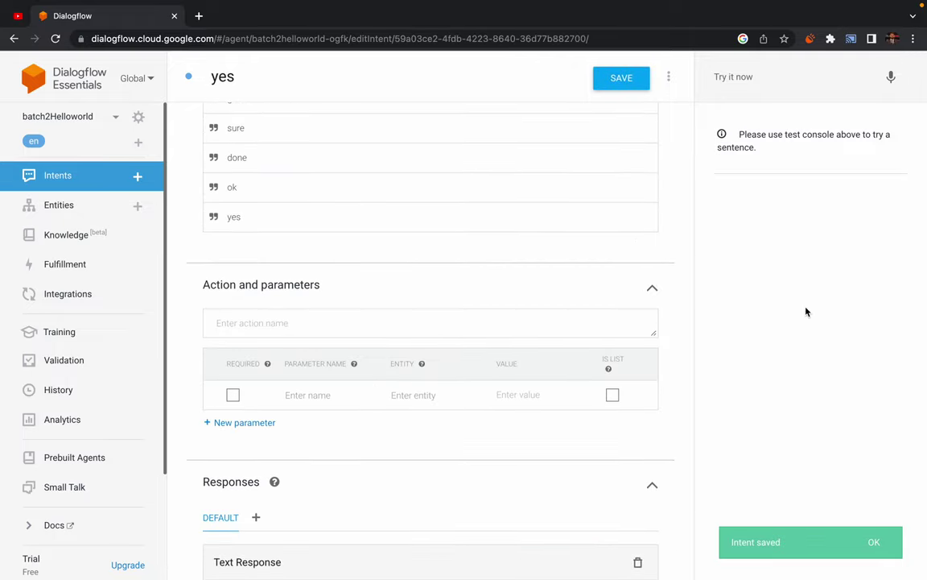
left_click(62, 166)
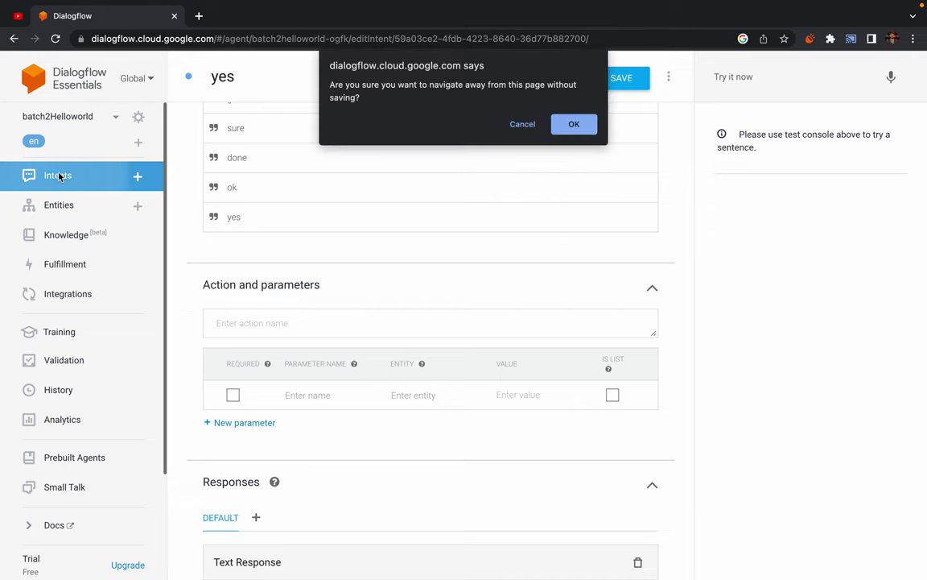
left_click(523, 125)
left_click(619, 78)
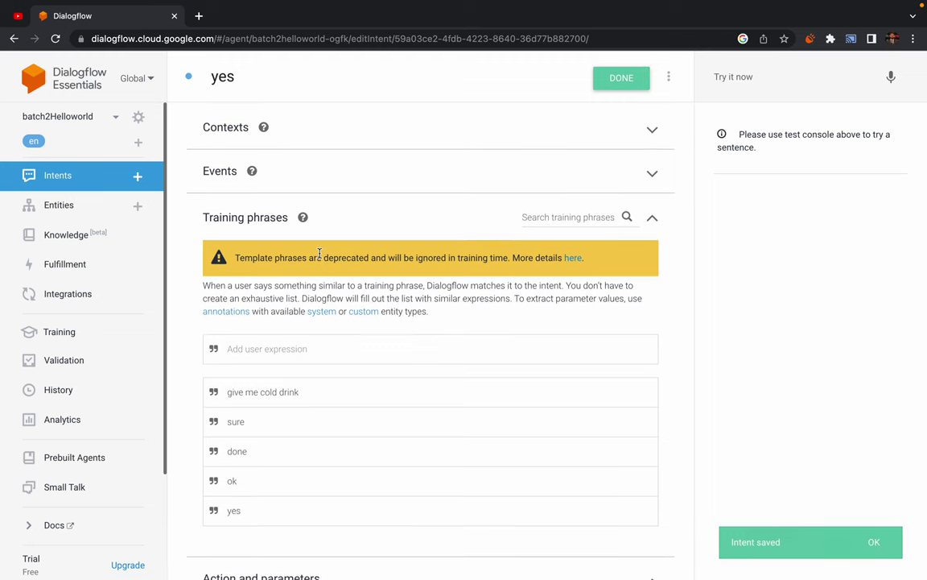
left_click(66, 184)
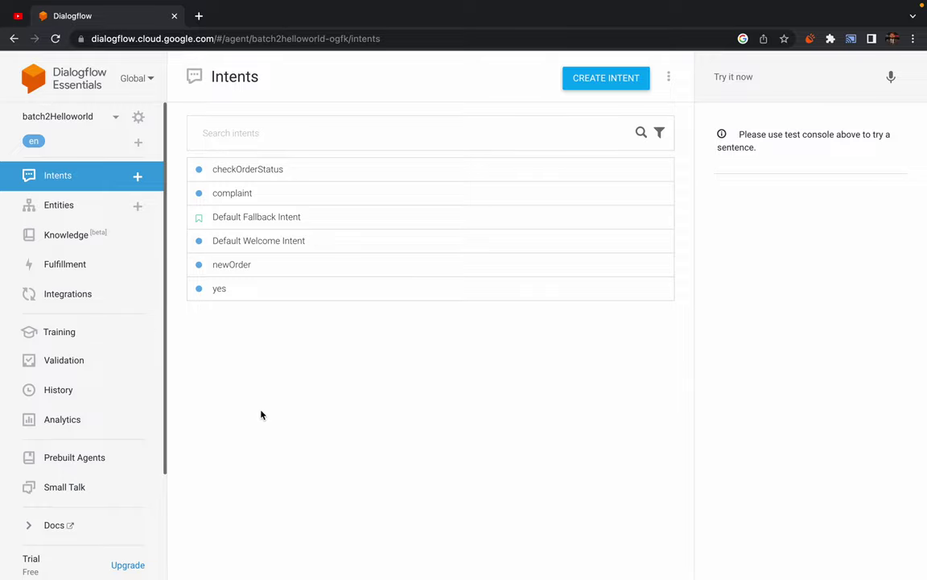
Switch to the code editor and examine the switch statement on intentName in the server.mjs webhook
key("ctrl+Left")
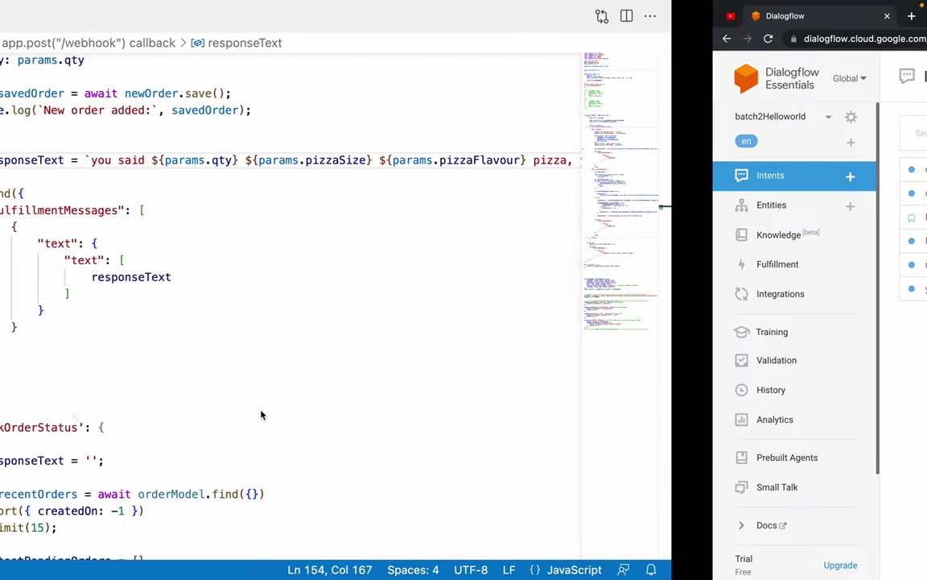
scroll(239, 181, "up", 5)
scroll(239, 181, "up", 2)
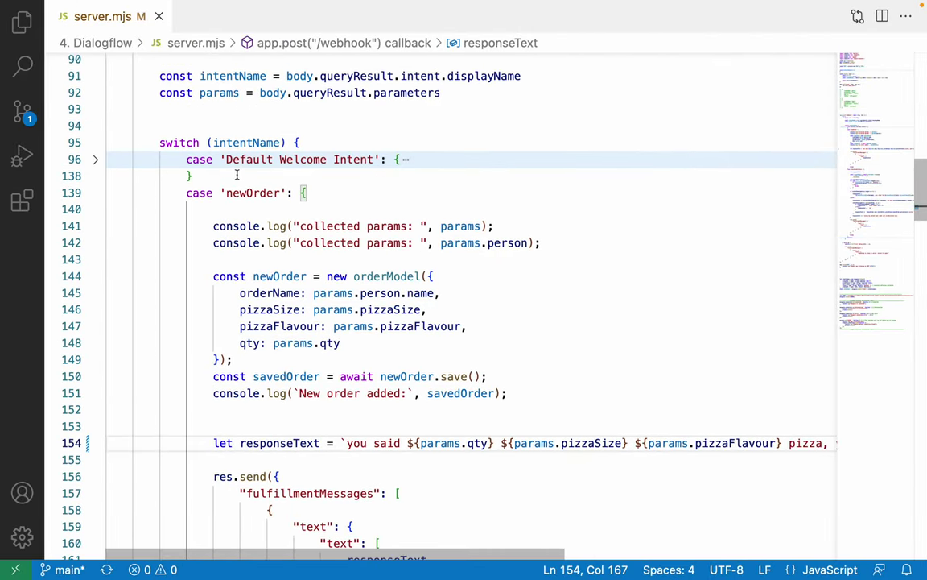
left_click_drag(209, 142, 301, 143)
left_click(301, 142)
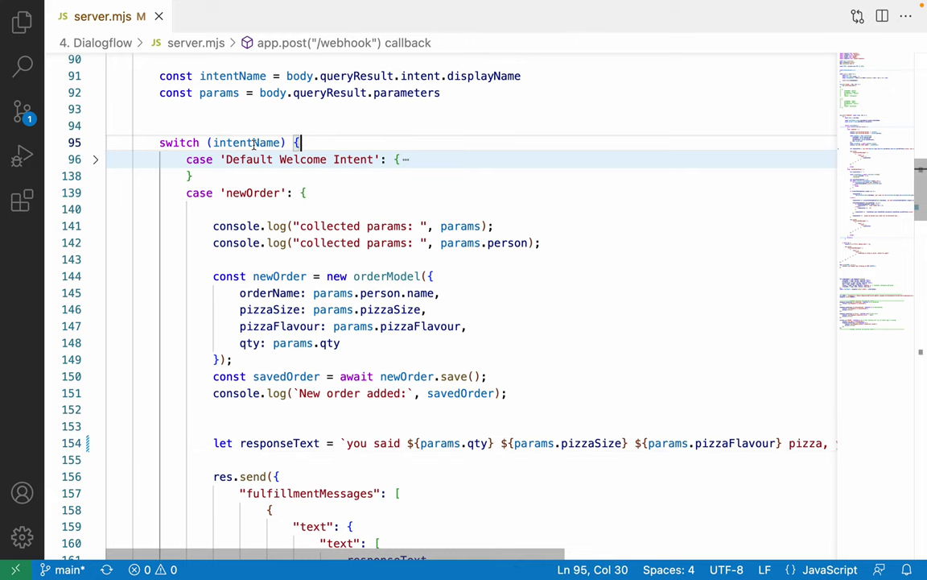
double_click(228, 142)
left_click(307, 144)
Switch back to the Dialogflow console and test the agent with the message "yes", checking the default response
key("ctrl+Right")
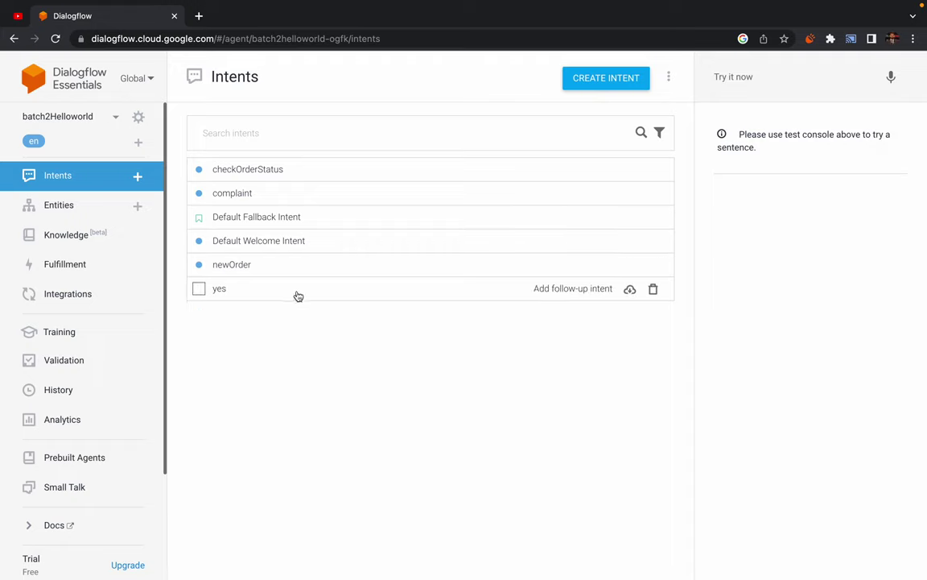
left_click(754, 75)
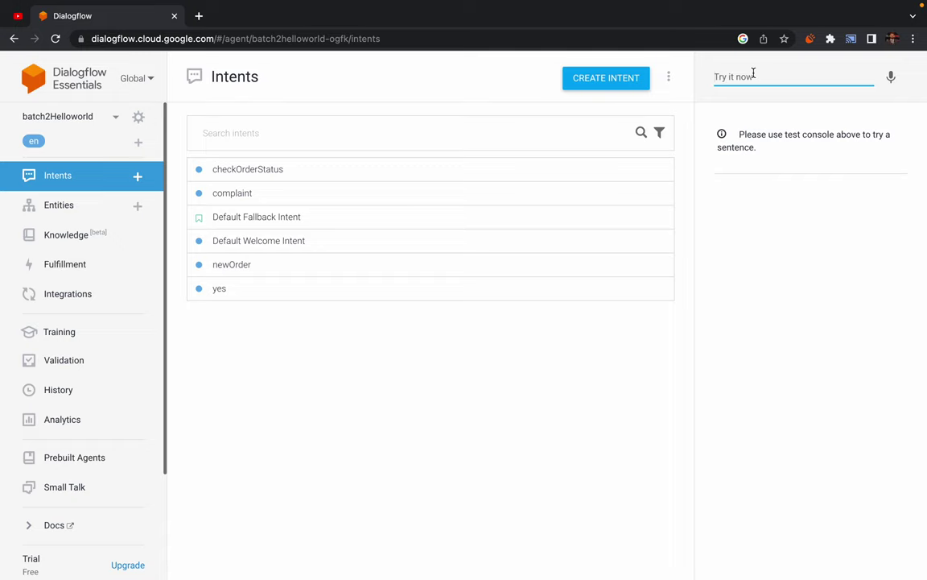
type("yes")
key("Return")
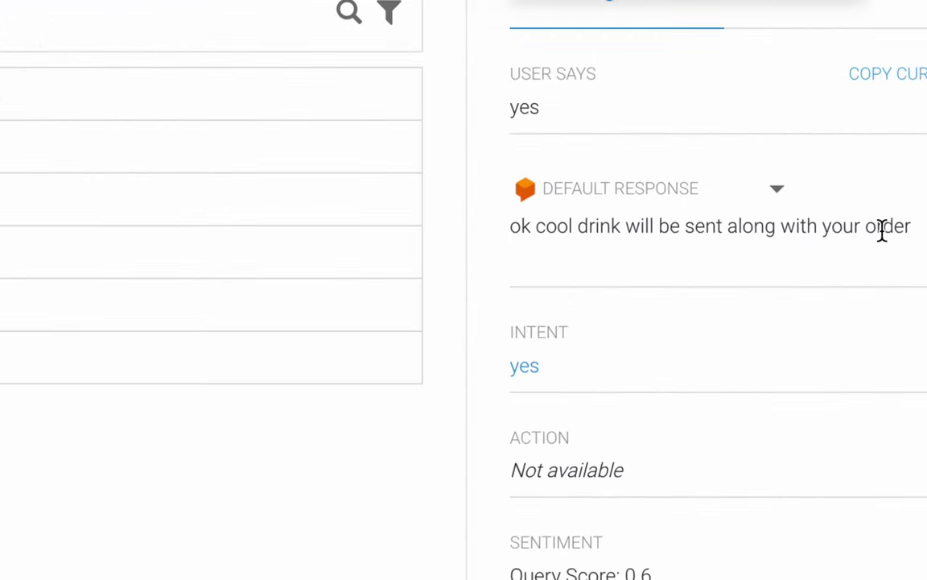
left_click_drag(557, 233, 851, 226)
left_click(731, 236)
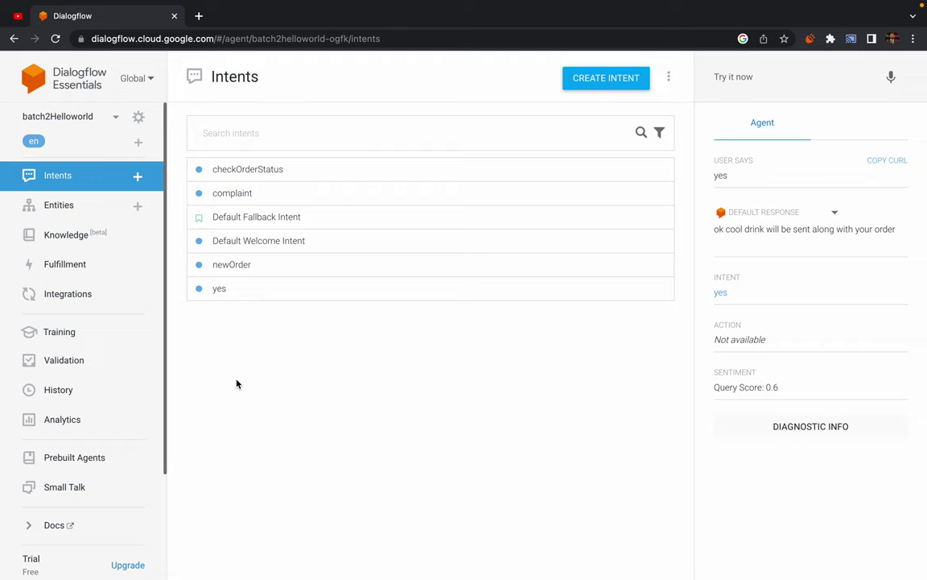
left_click(219, 290)
left_click(240, 75)
left_click(14, 38)
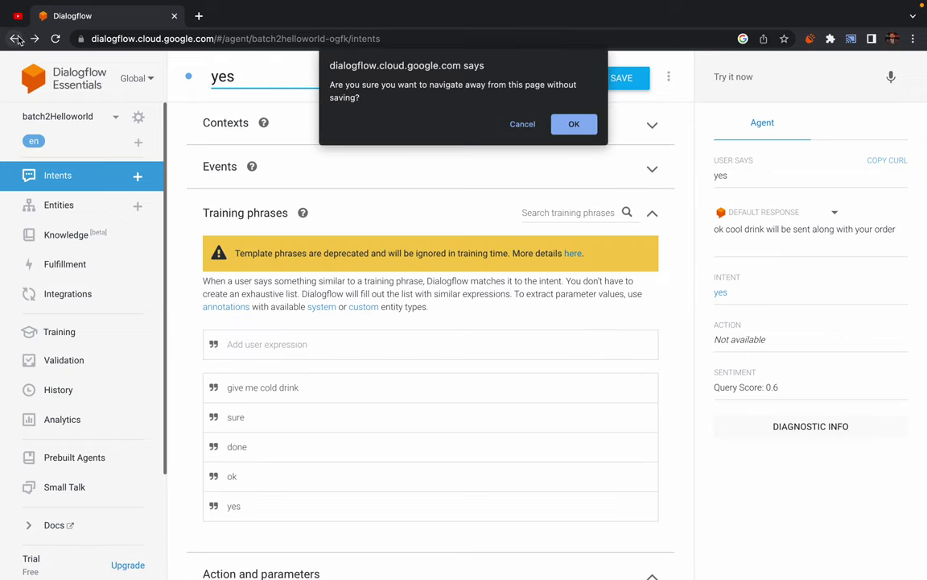
left_click(574, 125)
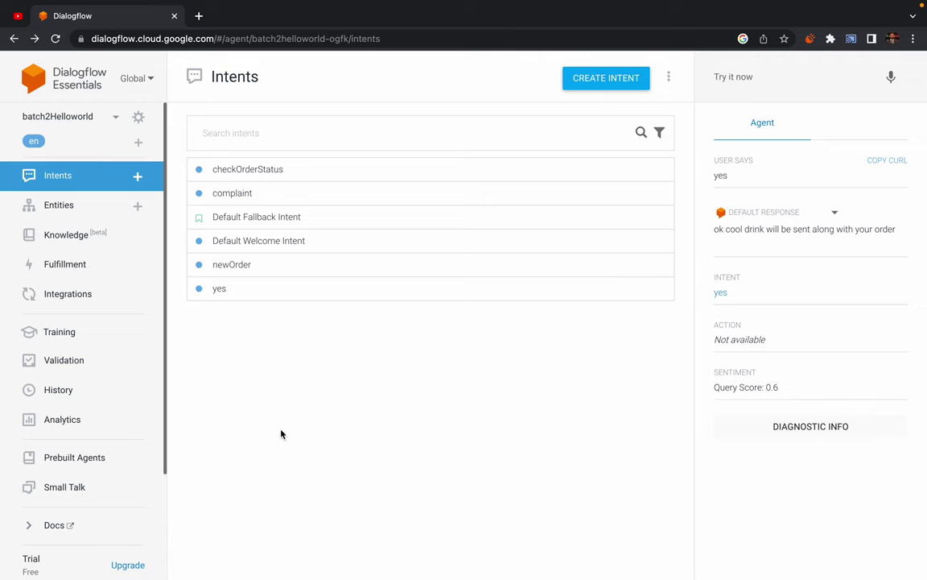
Rename the "yes" intent to "newOrder - yes", save it and return to the list of intents
left_click(219, 289)
left_click(238, 76)
left_click(212, 76)
type("newOrd")
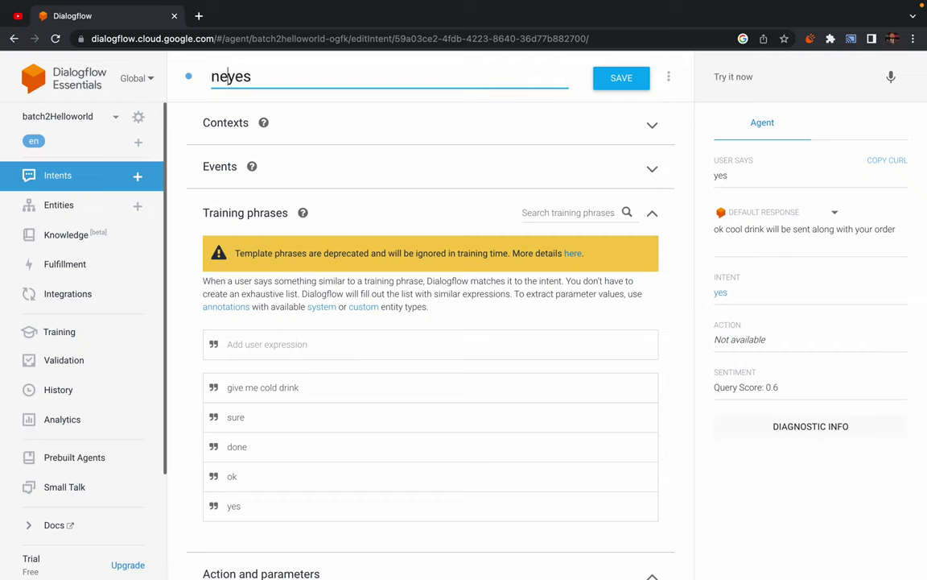
type("er -")
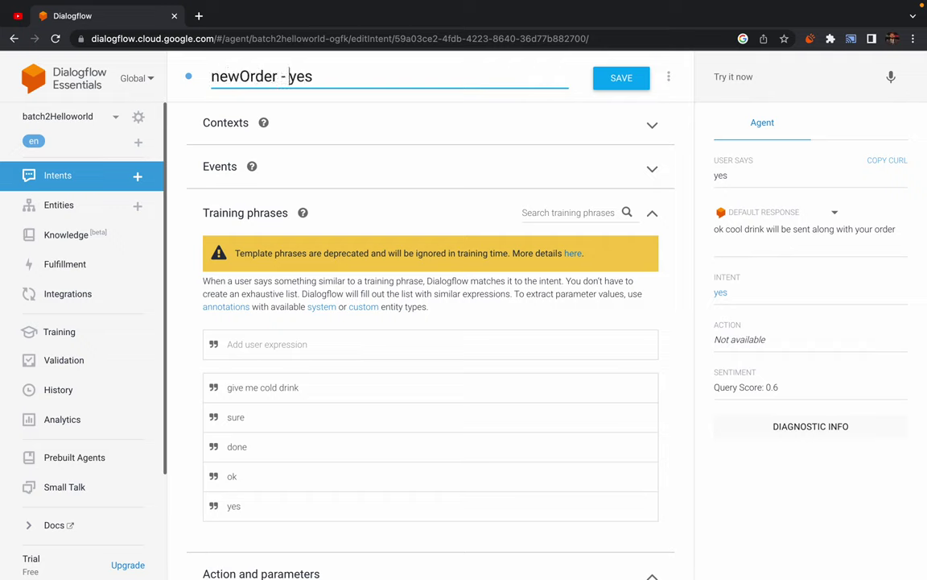
left_click(602, 78)
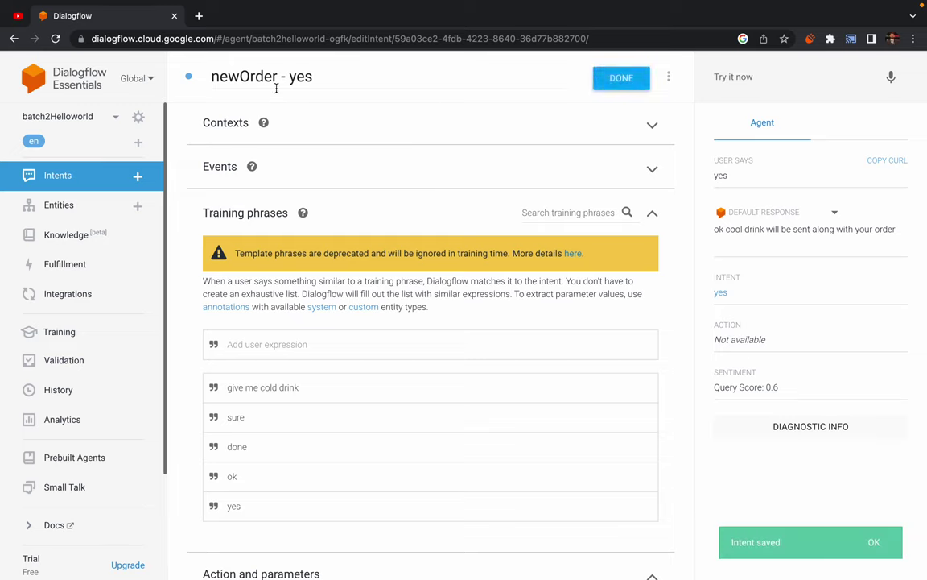
left_click(14, 39)
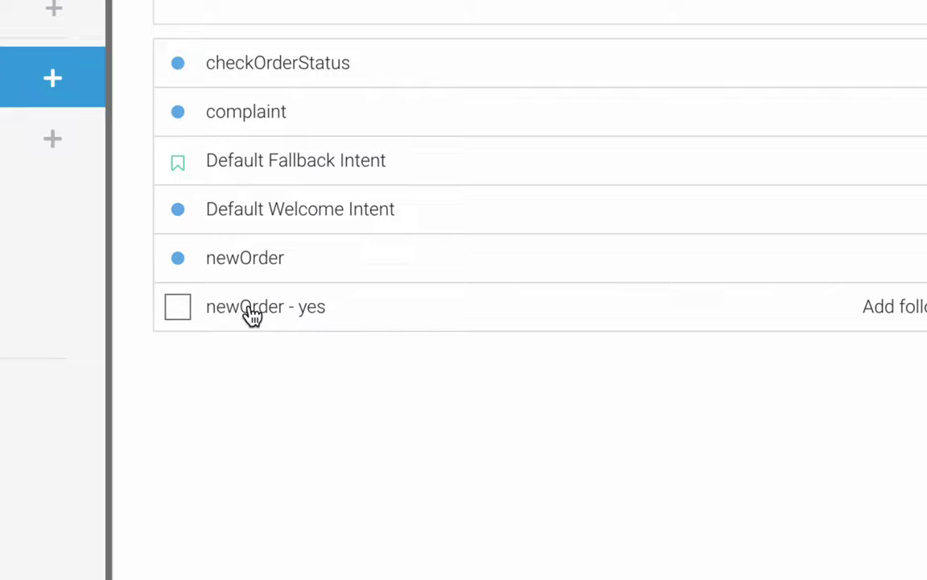
Add the input context newOrderCompleted to the "newOrder - yes" intent and save it
left_click(252, 314)
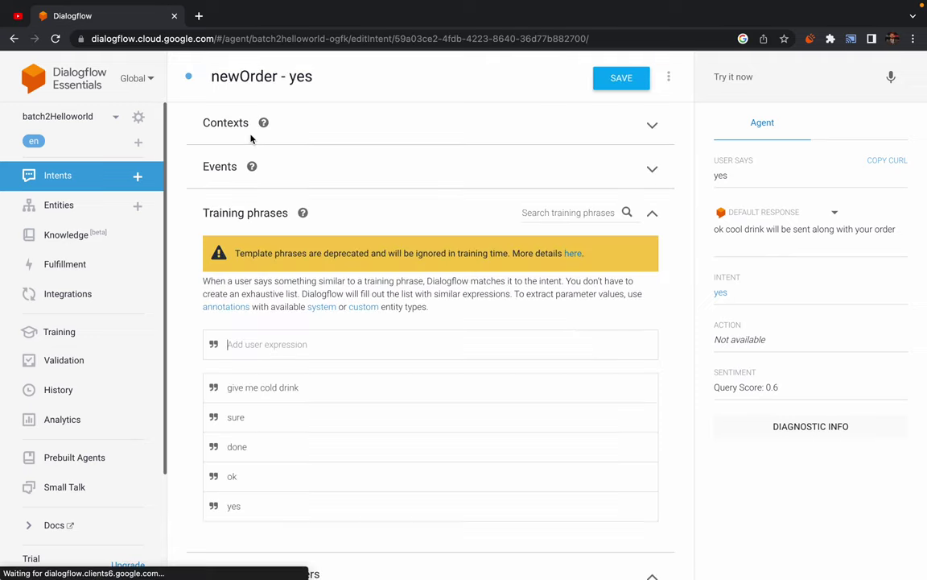
left_click(235, 122)
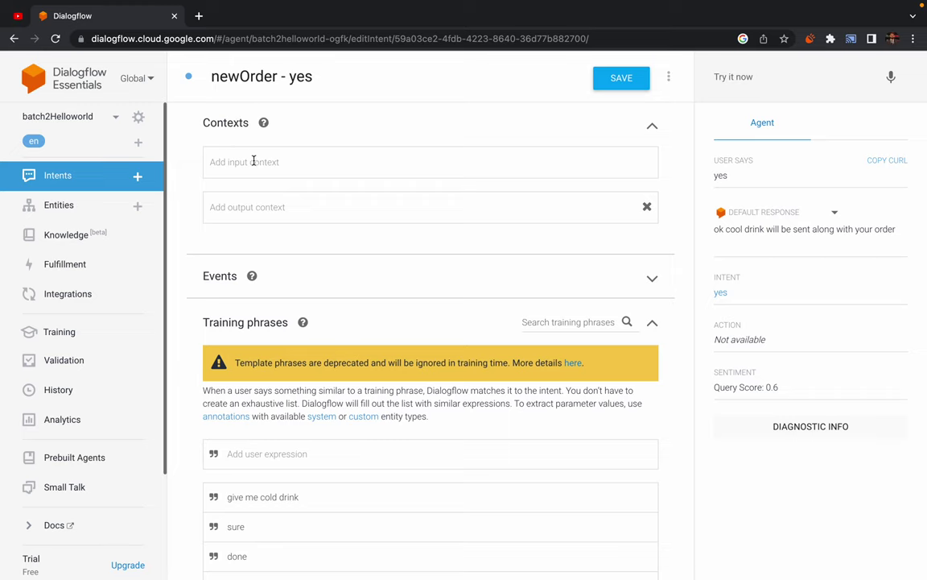
left_click(228, 159)
type("newOrder")
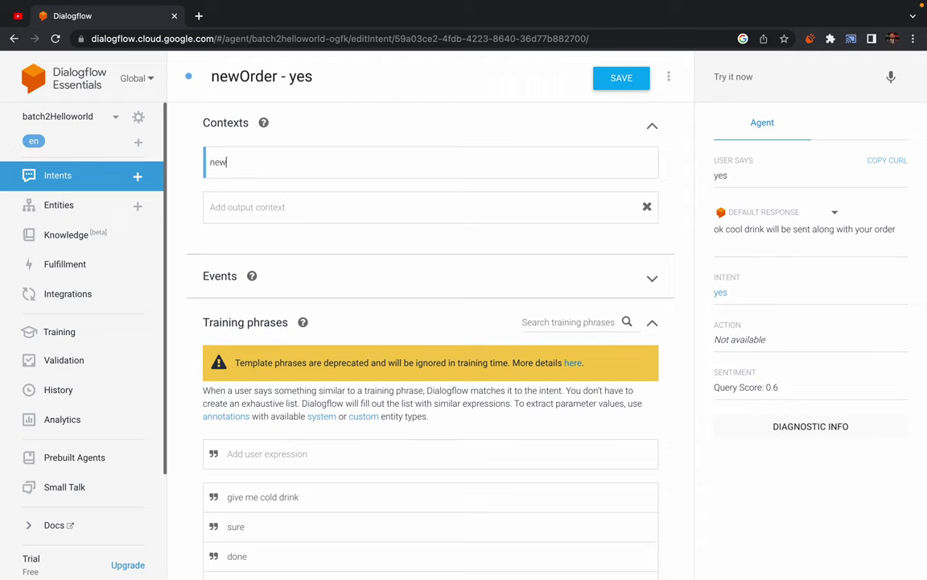
type("Completed")
key("Return")
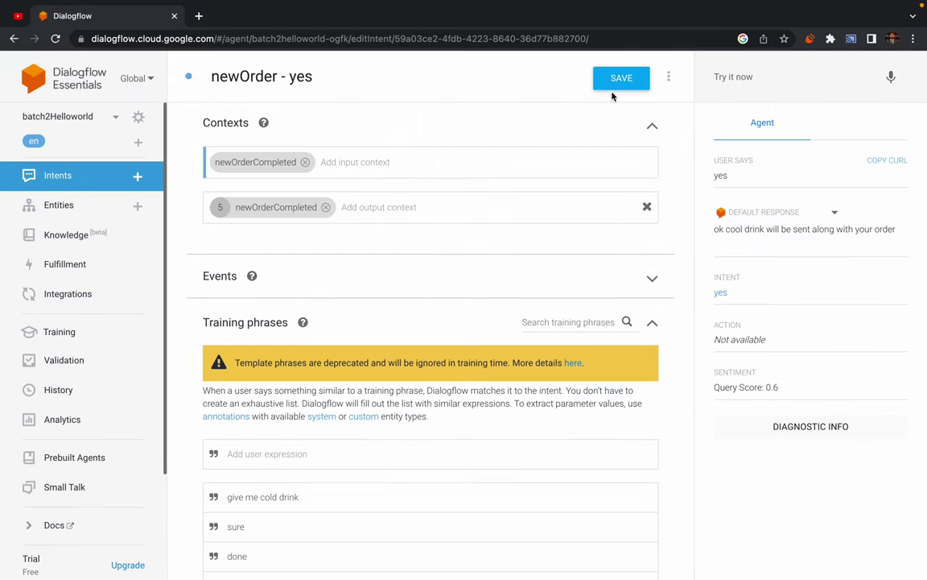
left_click(615, 84)
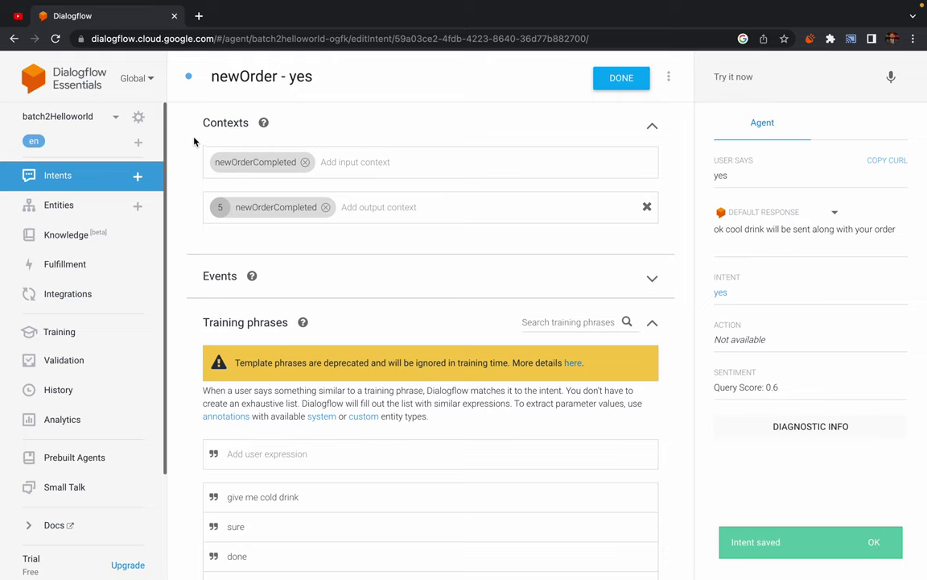
Return to the list of intents and test the agent with the message "yes" again
left_click(57, 177)
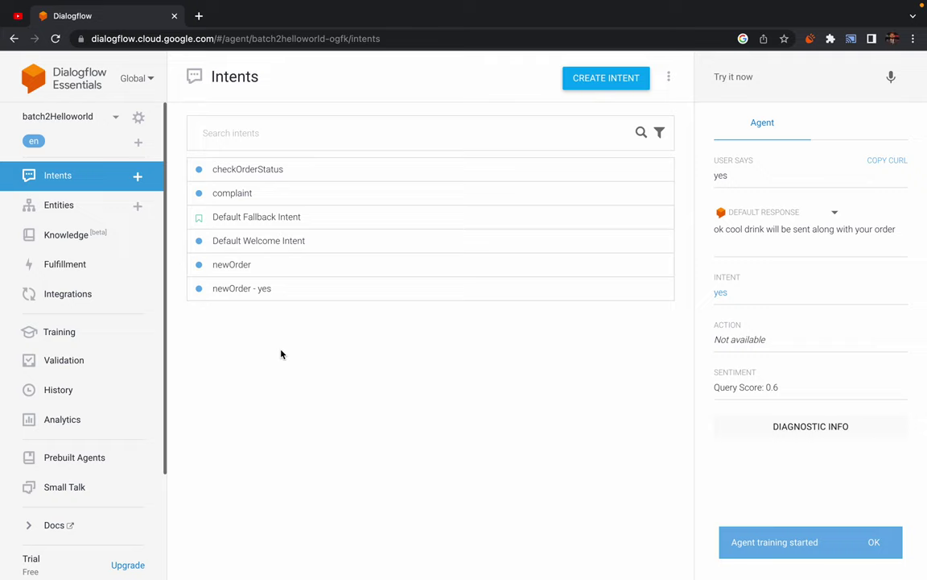
left_click(770, 72)
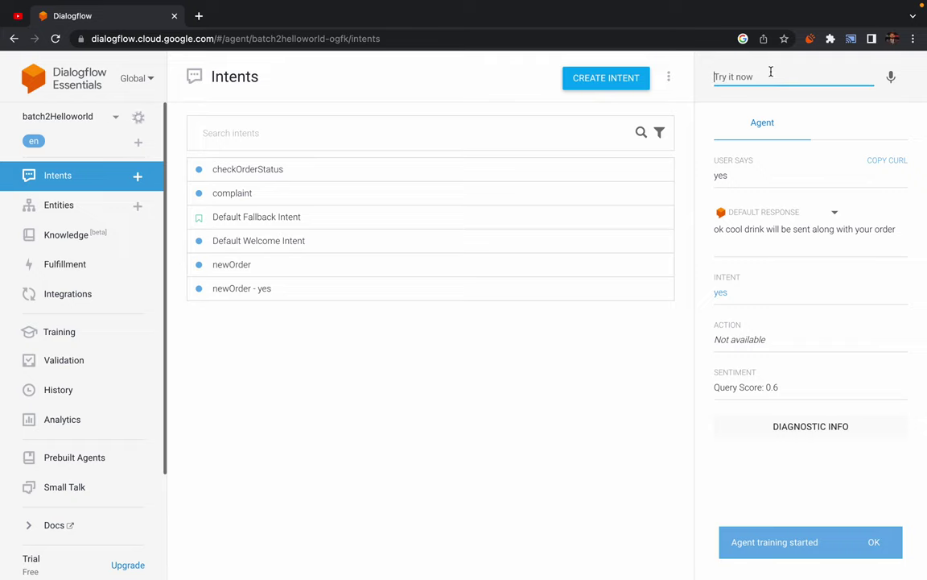
type("yes")
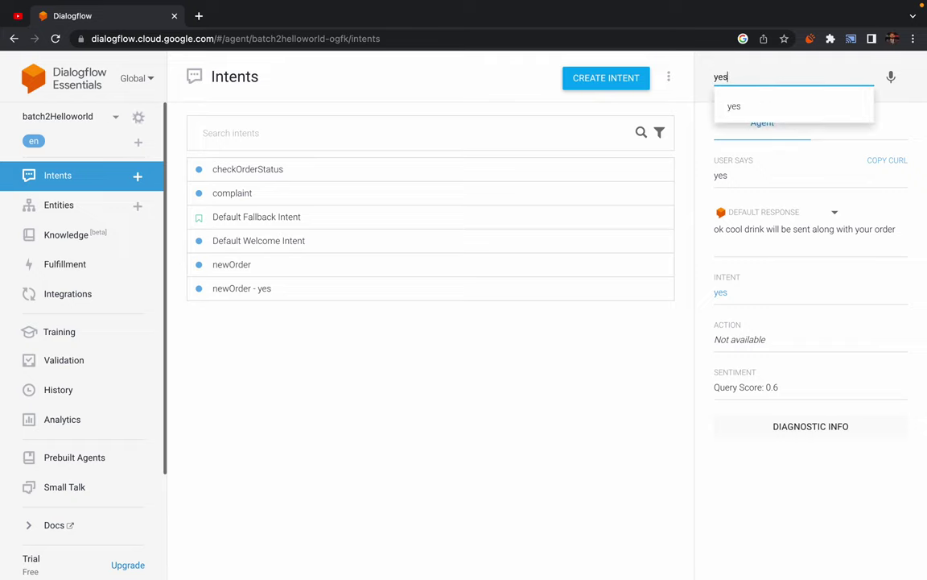
key("Return")
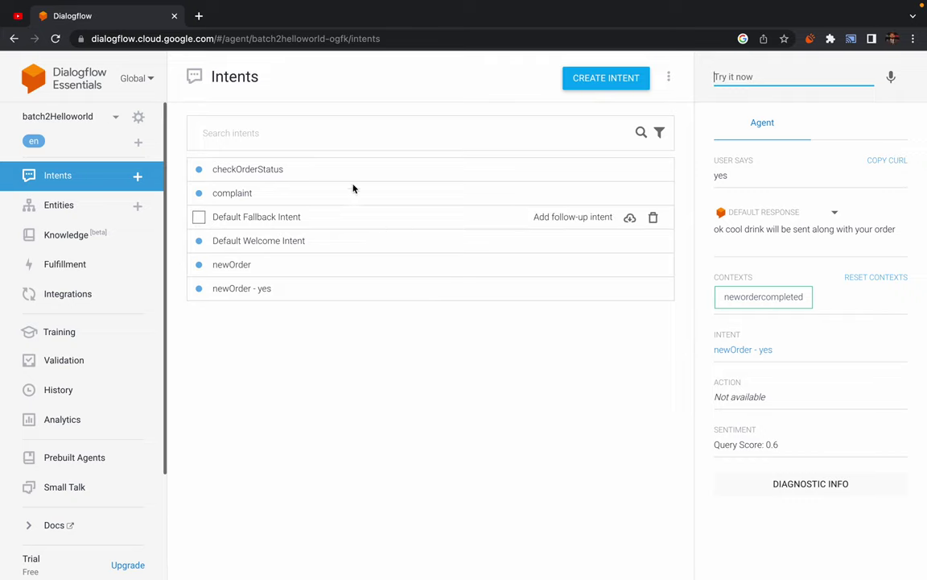
Reload the console and review the contexts and training phrases of the "newOrder - yes" intent
left_click(55, 38)
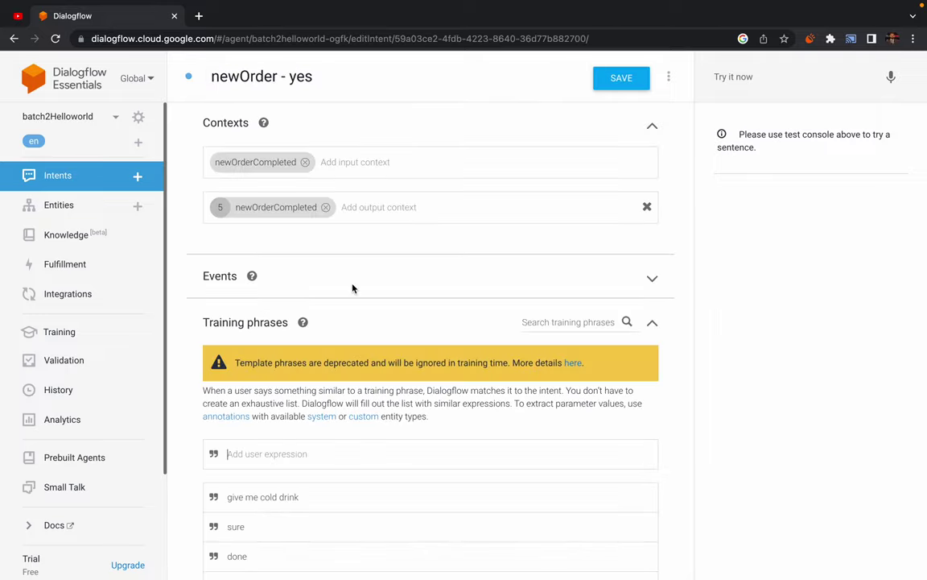
scroll(352, 288, "down", 1)
scroll(352, 287, "up", 1)
scroll(342, 288, "down", 3)
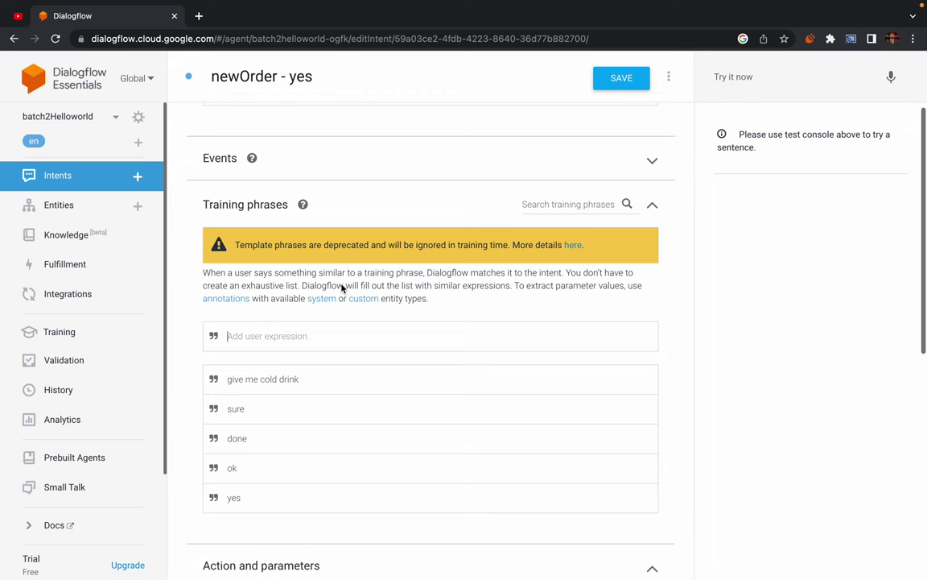
scroll(342, 289, "up", 3)
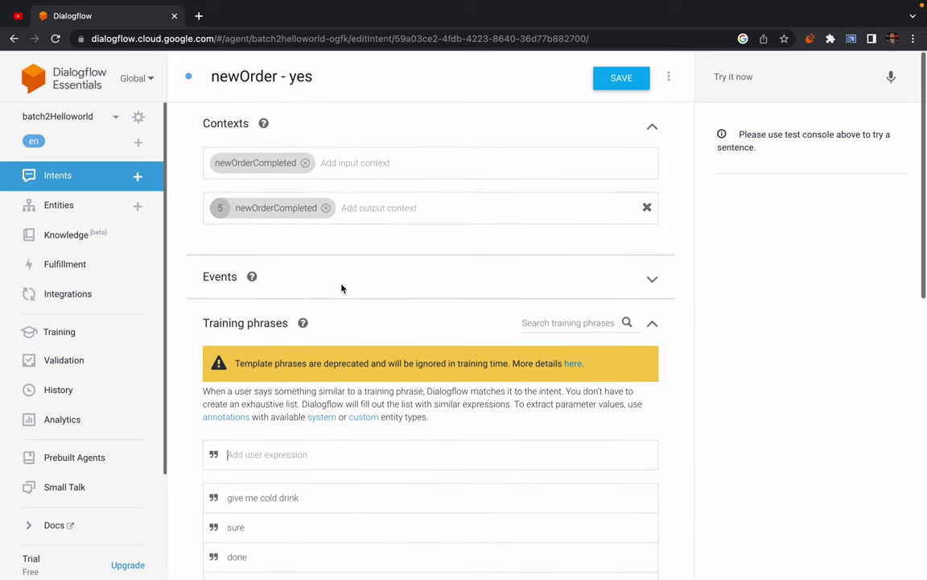
Review the contexts, training phrases, parameters and text response of the "newOrder - yes" intent
scroll(344, 287, "down", 10)
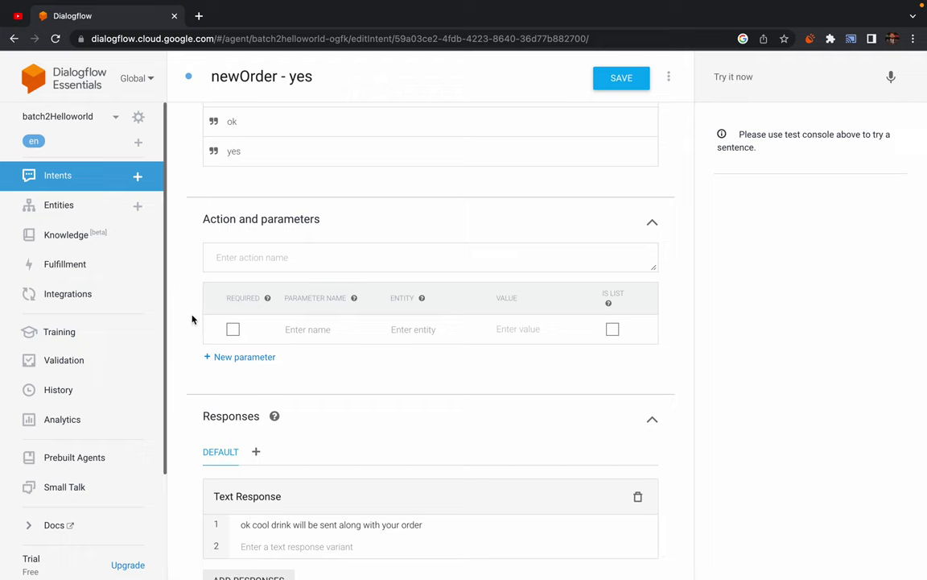
scroll(192, 319, "down", 3)
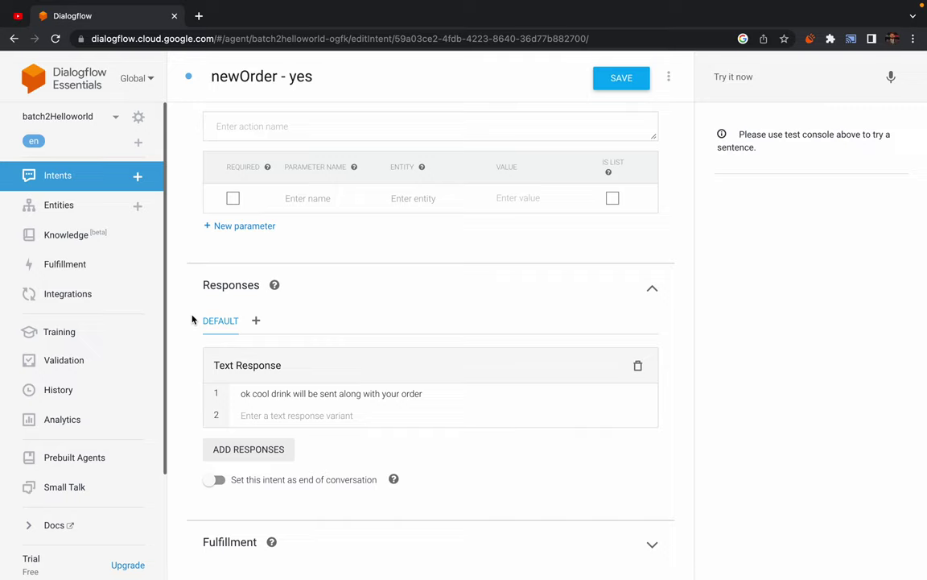
scroll(192, 320, "up", 13)
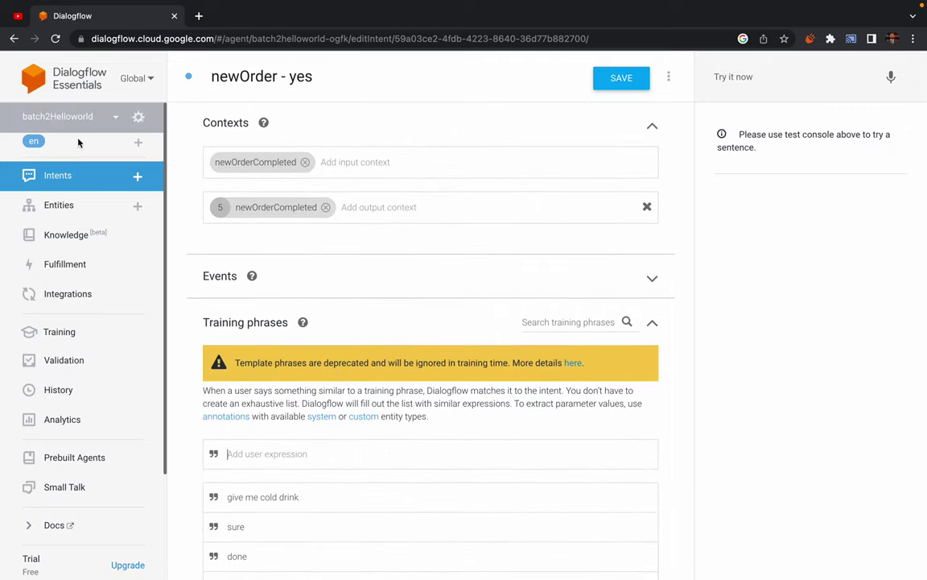
scroll(326, 356, "down", 10)
scroll(325, 357, "down", 4)
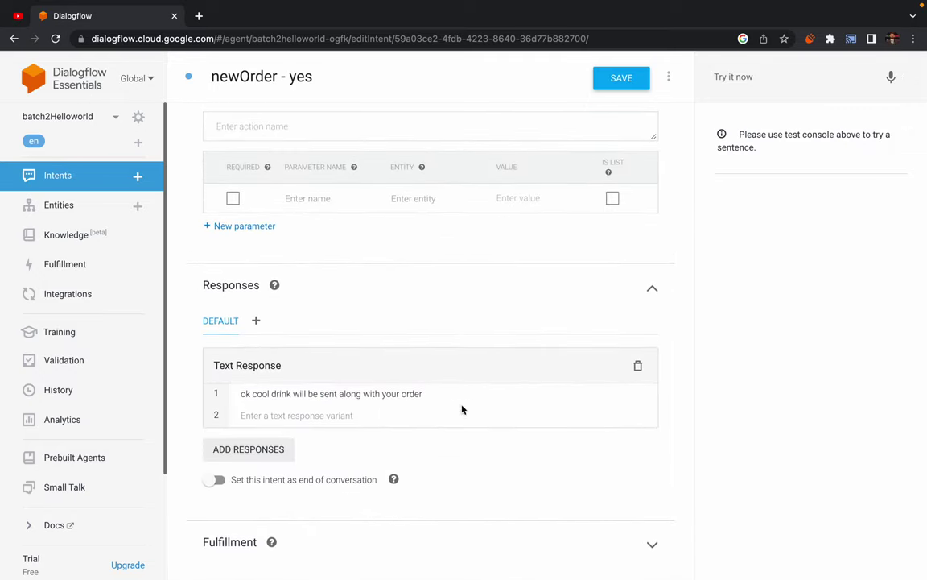
scroll(666, 151, "up", 14)
Test the agent with the message "yes" and check its default response
left_click(740, 77)
type("yes")
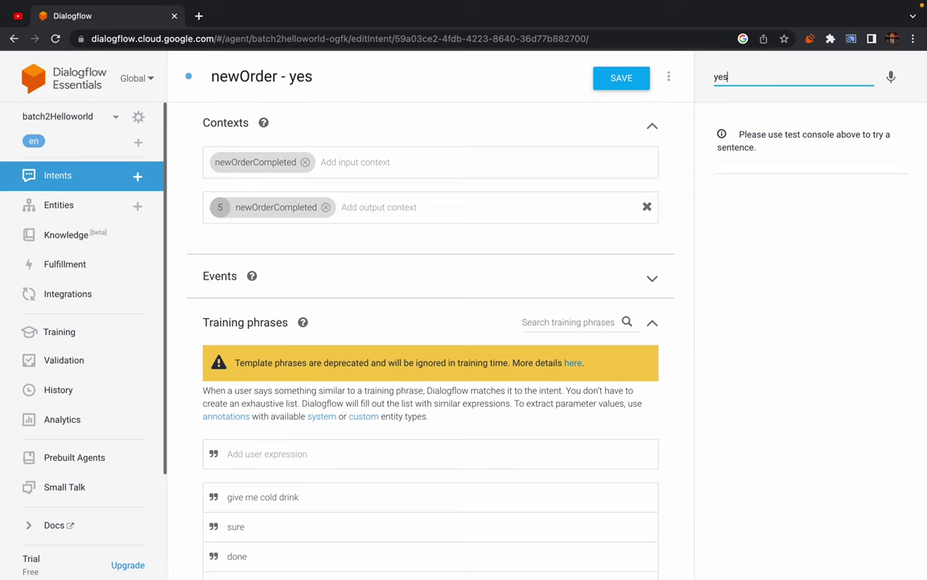
key("Return")
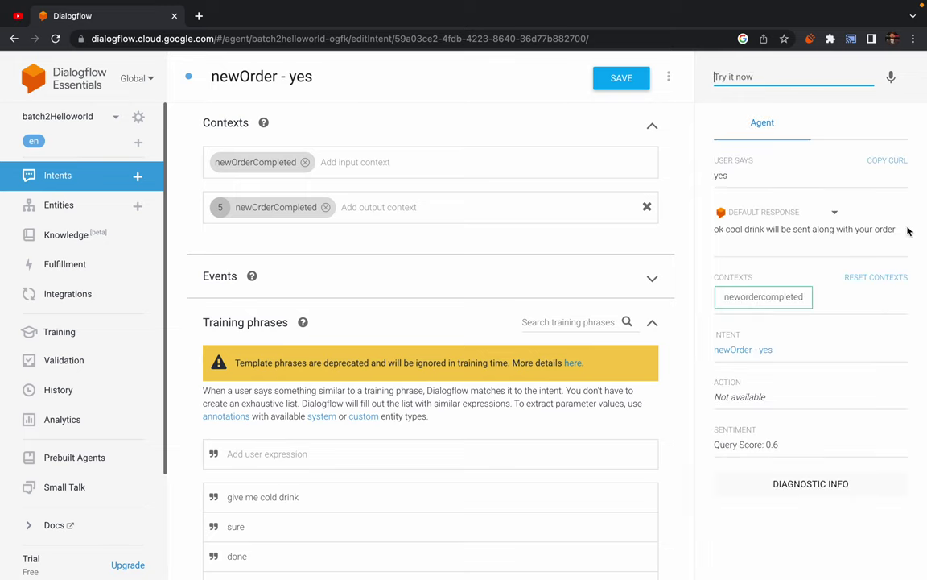
triple_click(871, 228)
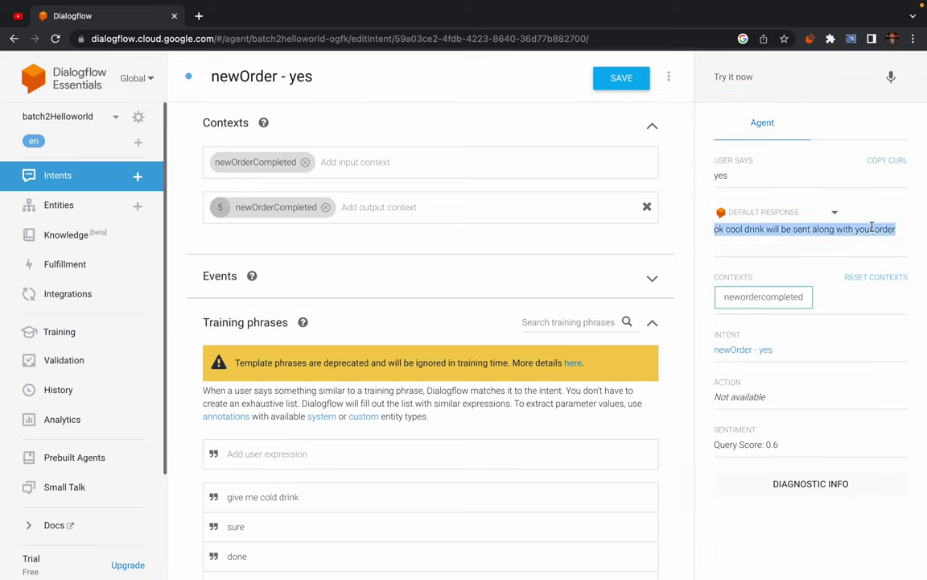
left_click(872, 227)
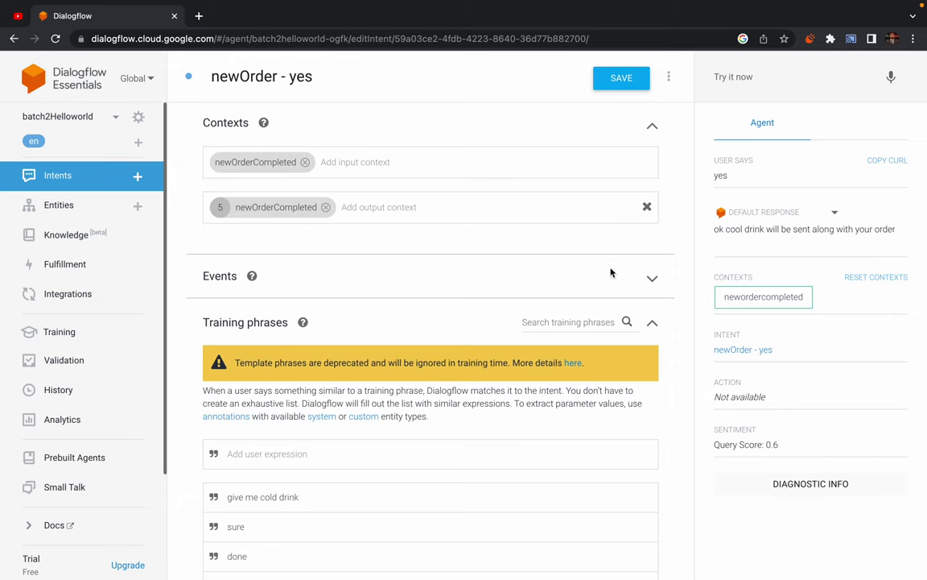
Remove the output context newOrderCompleted from the "newOrder - yes" intent, save it and return to the list of intents
left_click(326, 207)
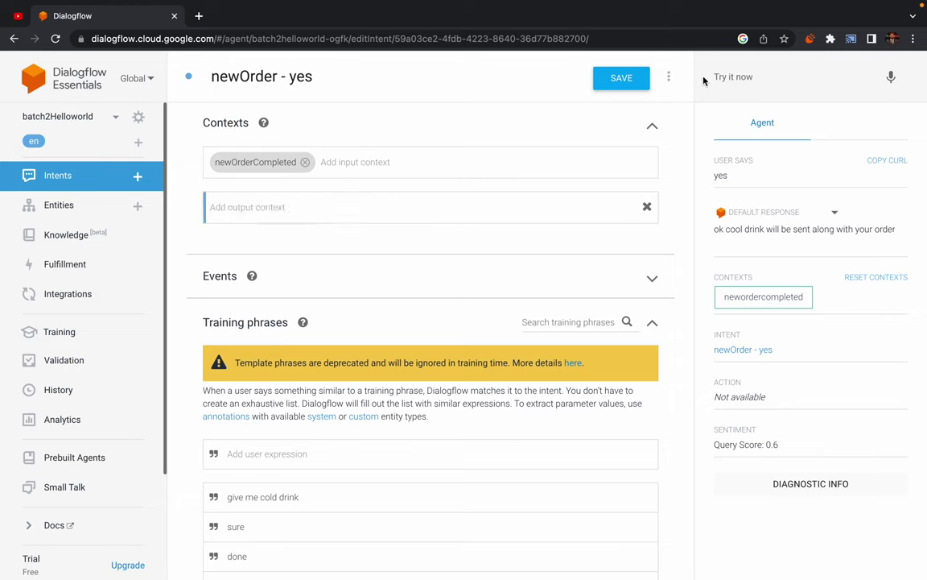
left_click(632, 80)
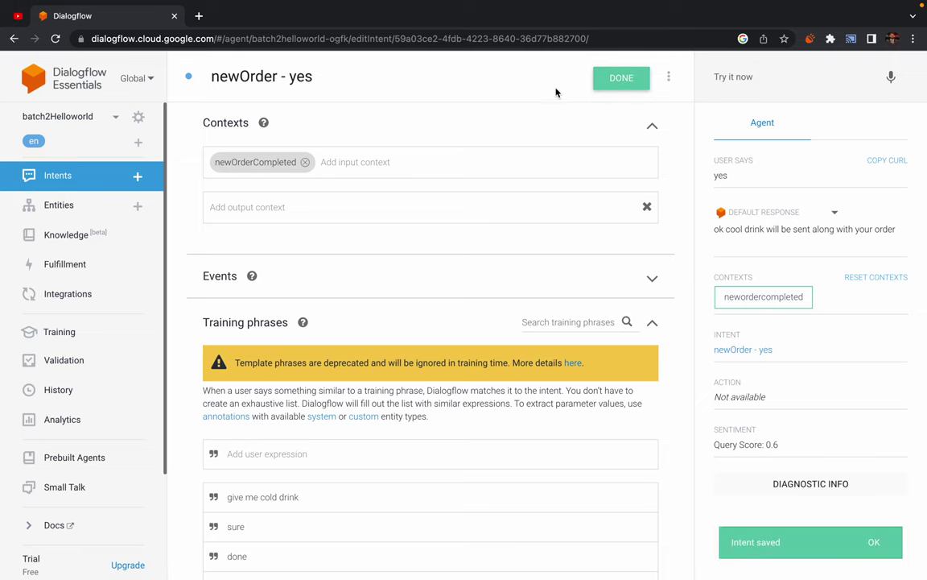
left_click(104, 173)
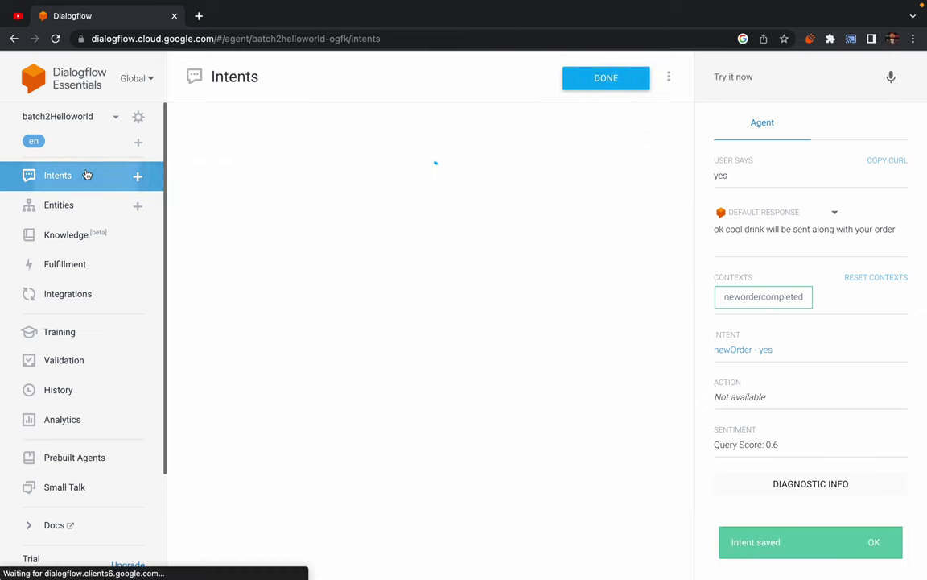
Reset the test console's contexts and send the message "yes" to the agent
left_click(875, 276)
left_click(730, 76)
type("yes")
key("Return")
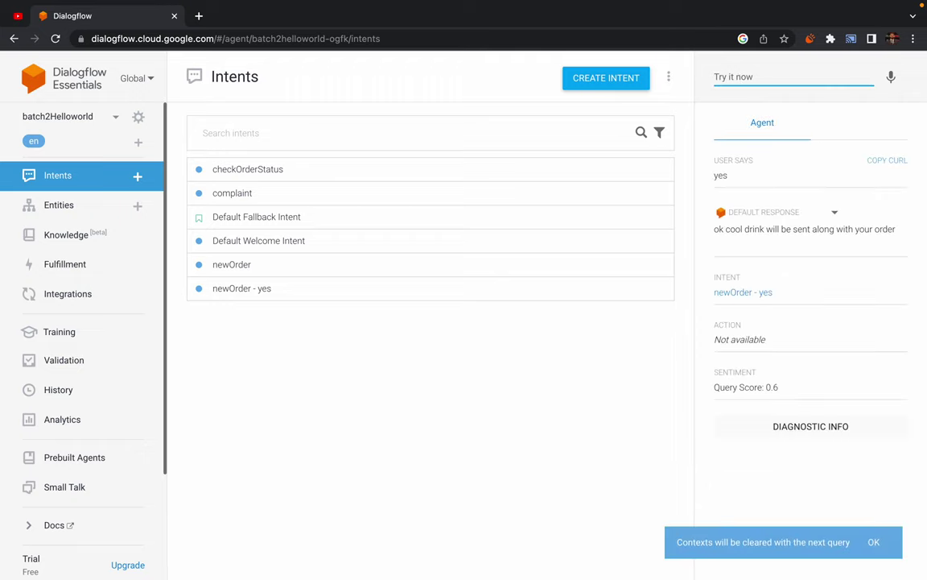
Open the "newOrder - yes" intent from the list and check its name
left_click(237, 290)
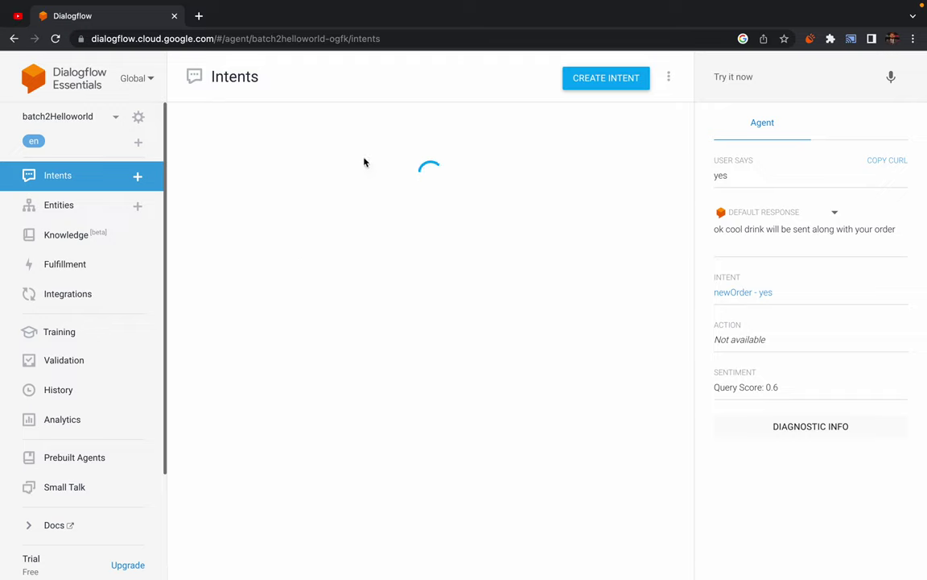
double_click(245, 79)
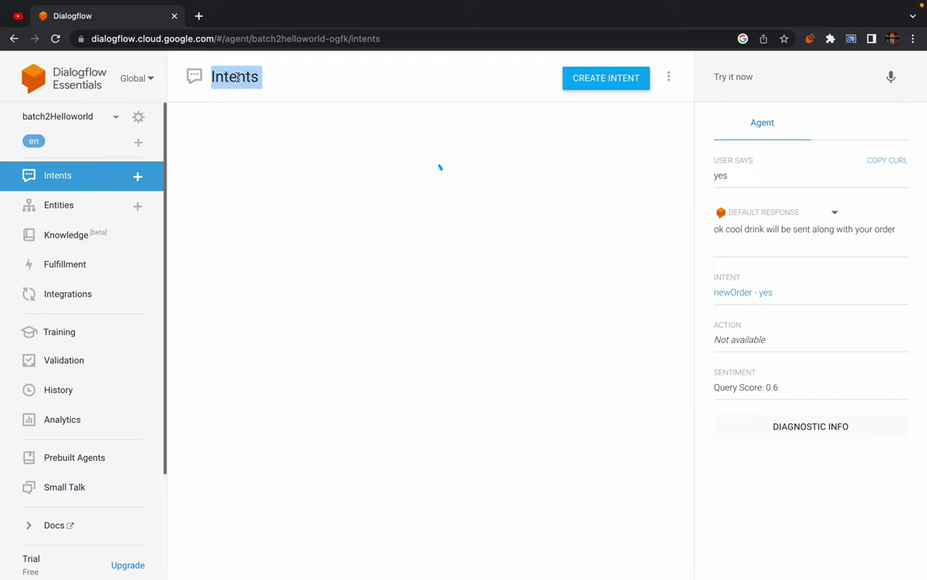
triple_click(237, 76)
left_click(236, 76)
triple_click(236, 76)
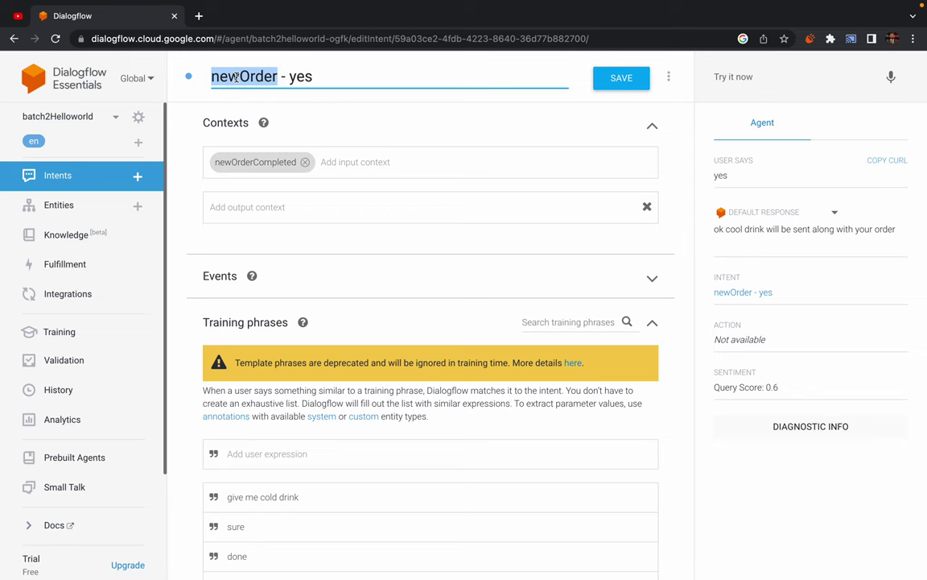
Examine the raw API response of the "yes" test, including the sentiment analysis result, copy it and close the diagnostic info
left_click(829, 425)
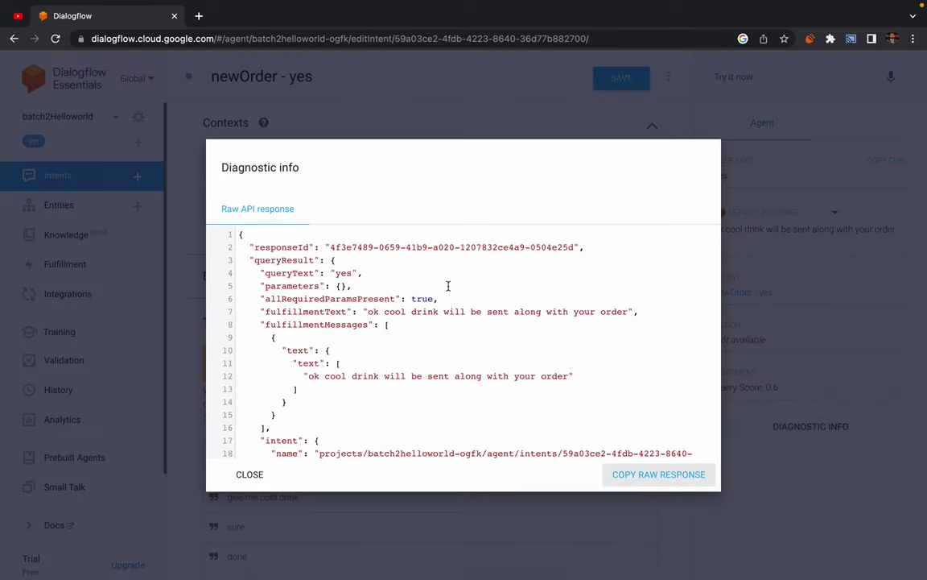
scroll(323, 330, "down", 1)
scroll(323, 330, "up", 1)
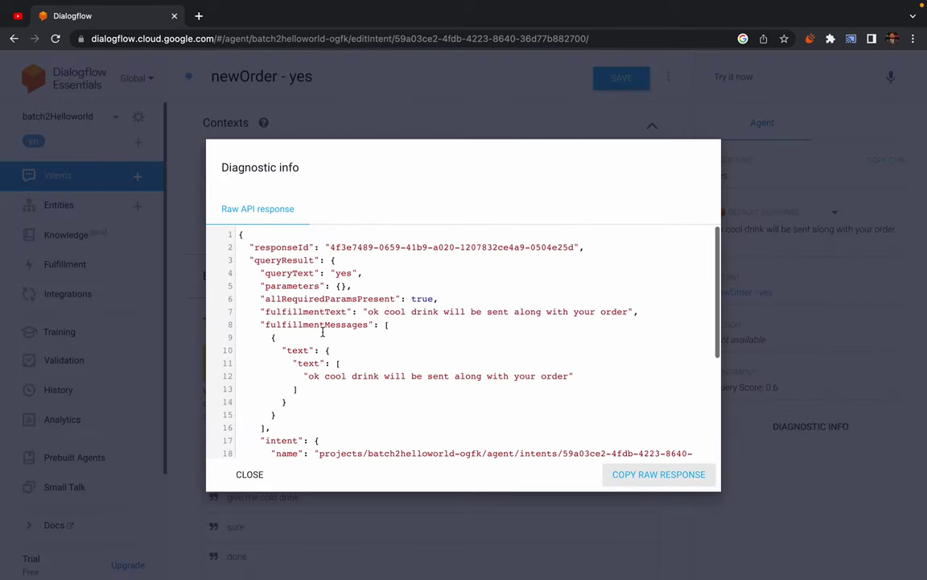
scroll(323, 332, "down", 5)
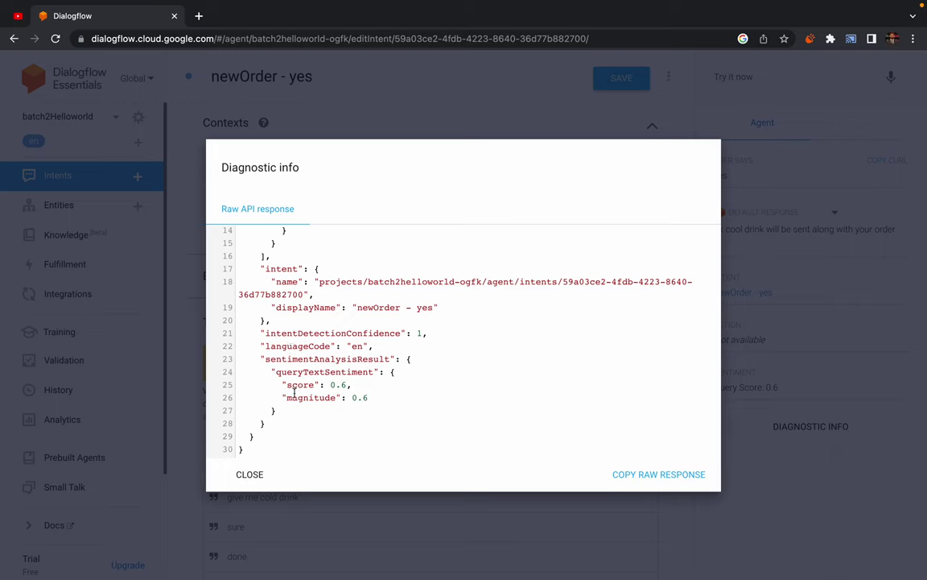
left_click_drag(264, 358, 428, 412)
left_click(428, 412)
left_click(665, 474)
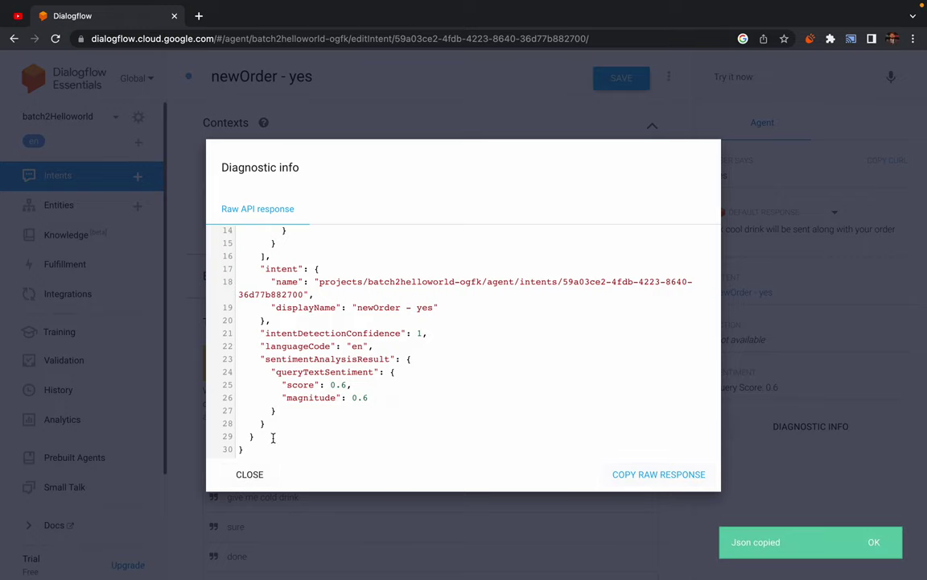
left_click(243, 475)
scroll(322, 249, "up", 1)
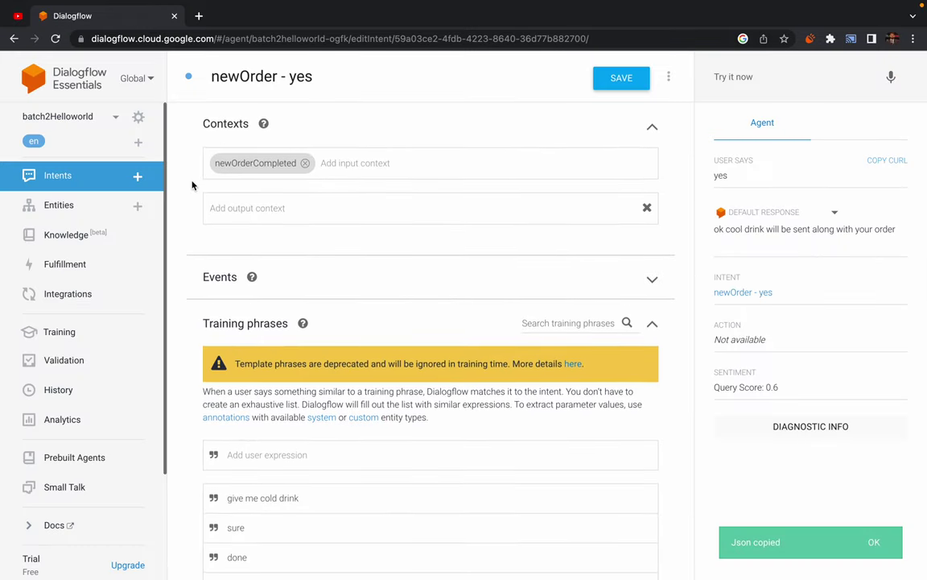
Leave the intent without saving and review the agent's General and ML Settings
left_click(137, 118)
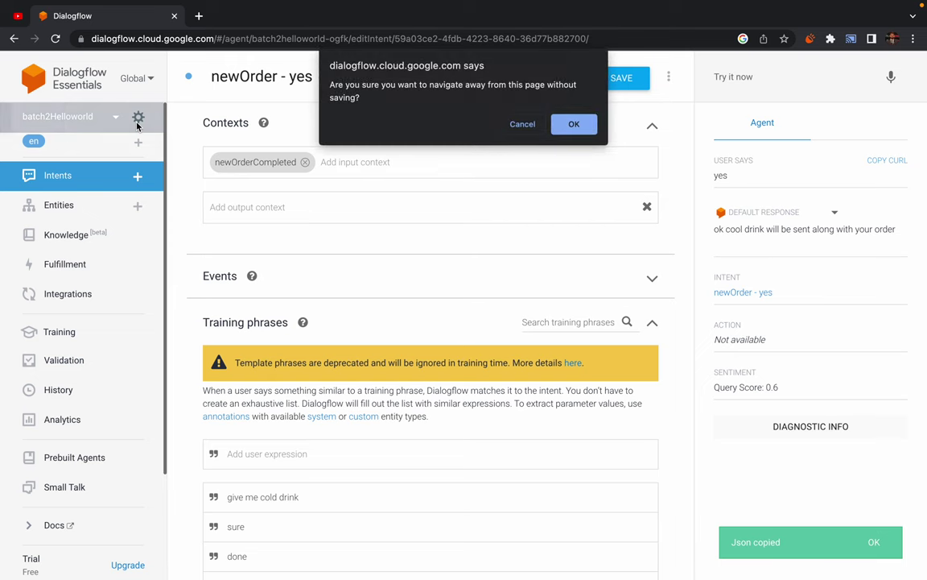
left_click(569, 126)
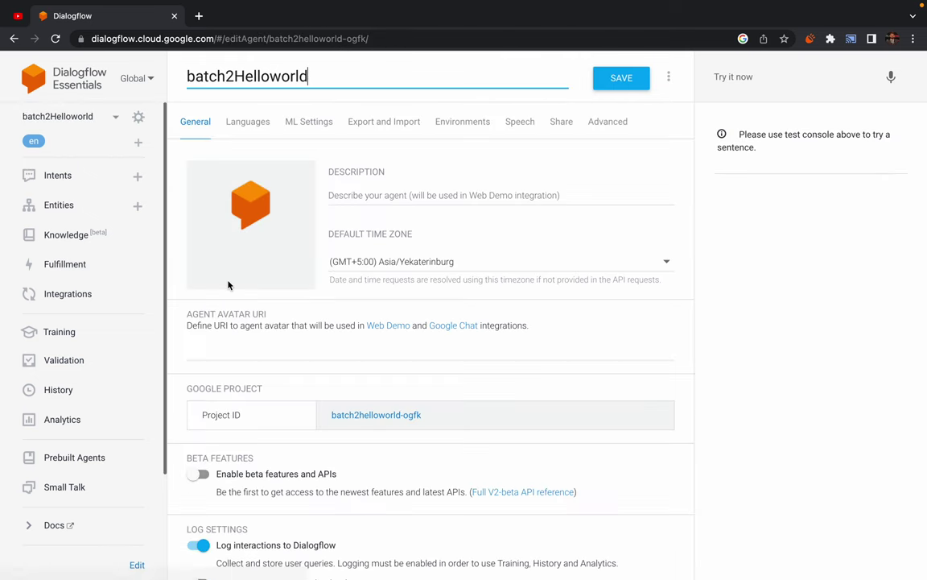
scroll(241, 475, "down", 4)
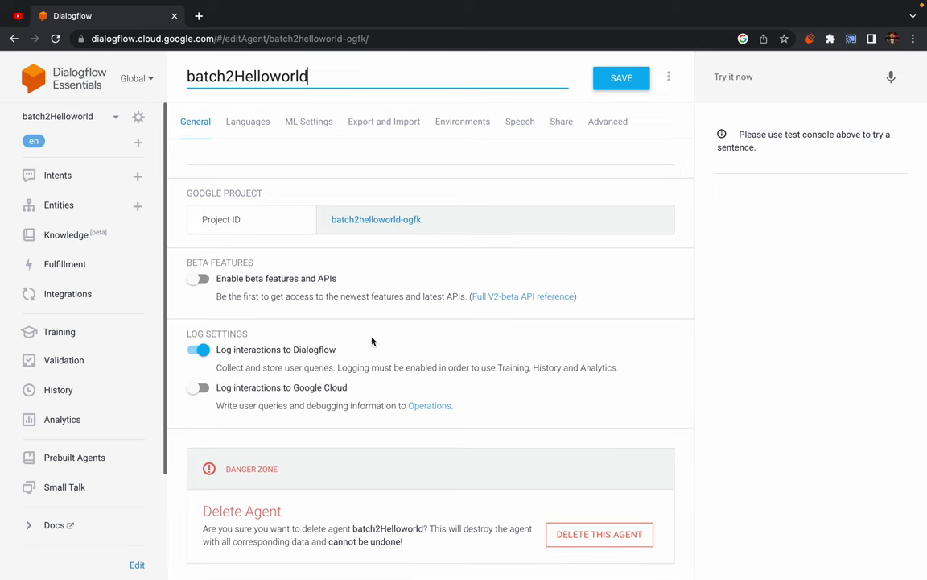
scroll(494, 408, "up", 5)
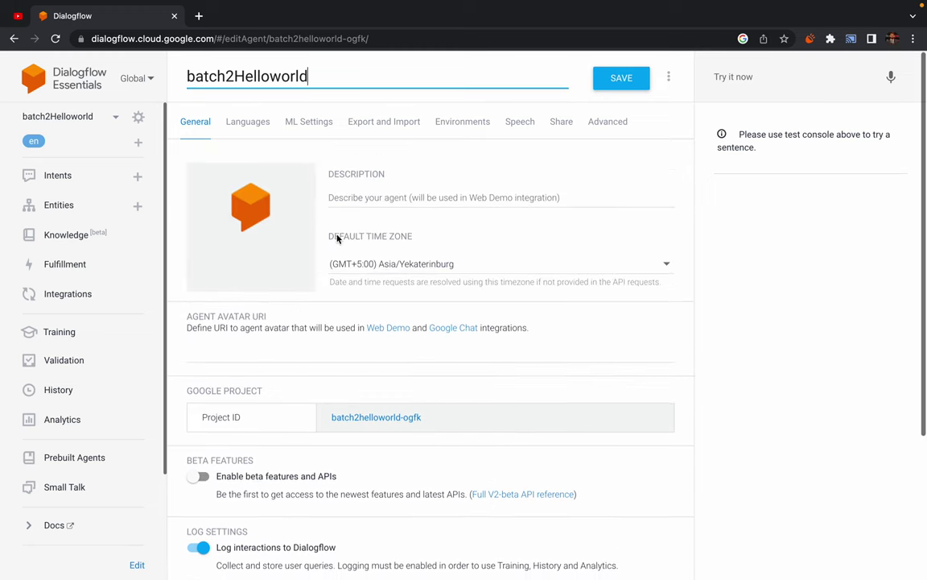
left_click(302, 123)
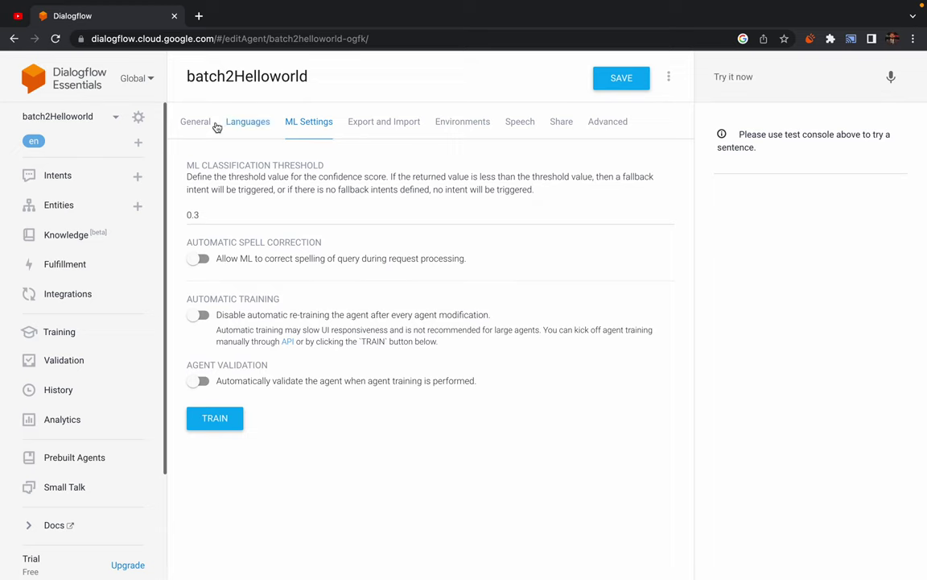
Reopen the "newOrder - yes" intent from the list of intents and check its name against its input context
left_click(55, 176)
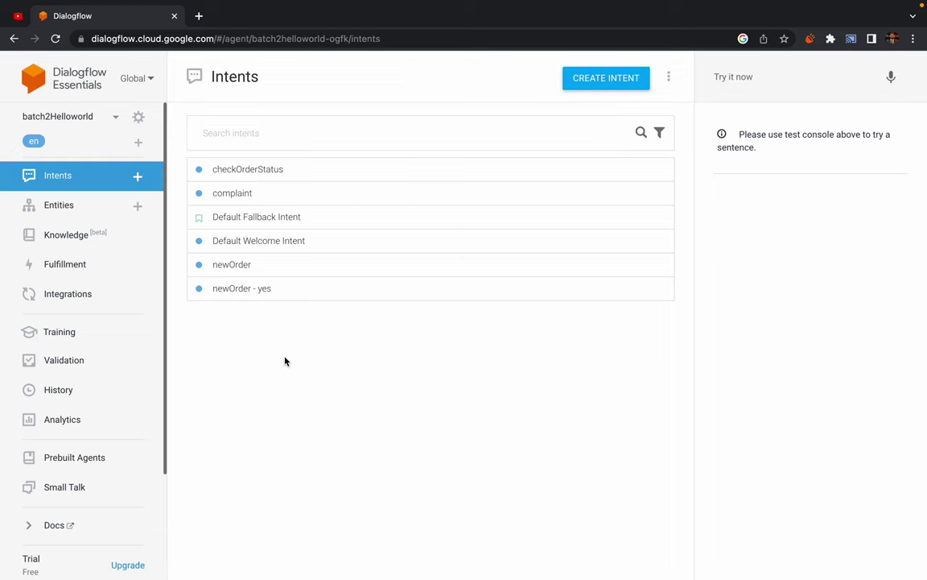
left_click(240, 289)
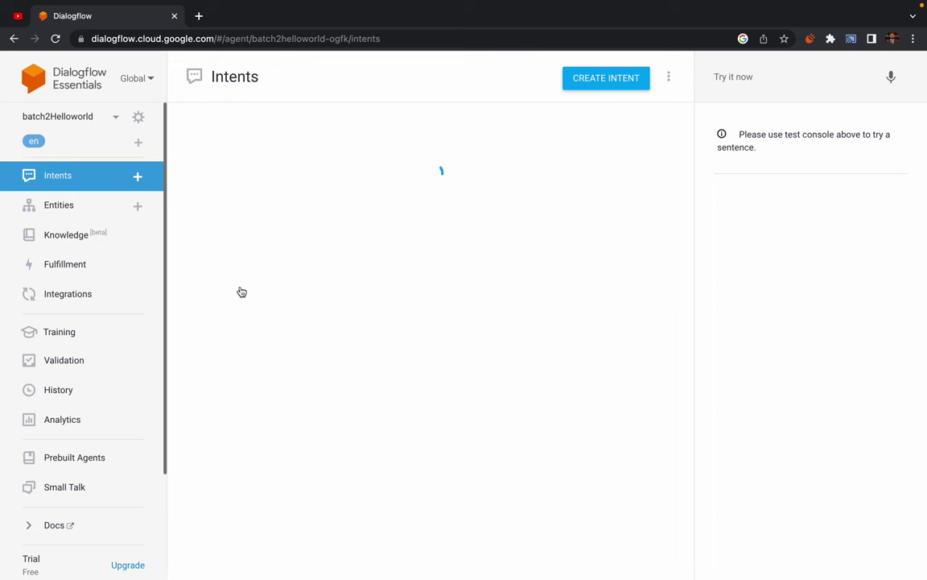
left_click(330, 79)
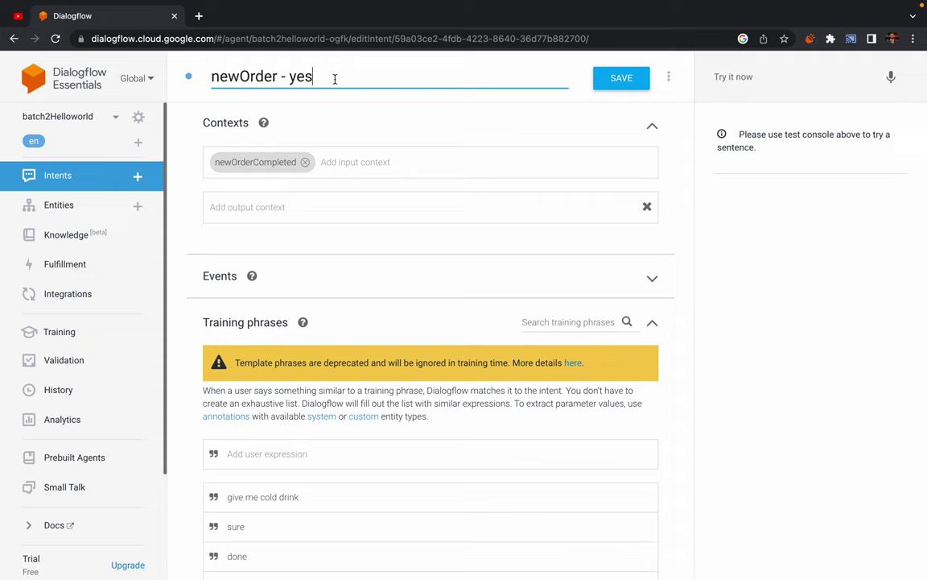
left_click(262, 163)
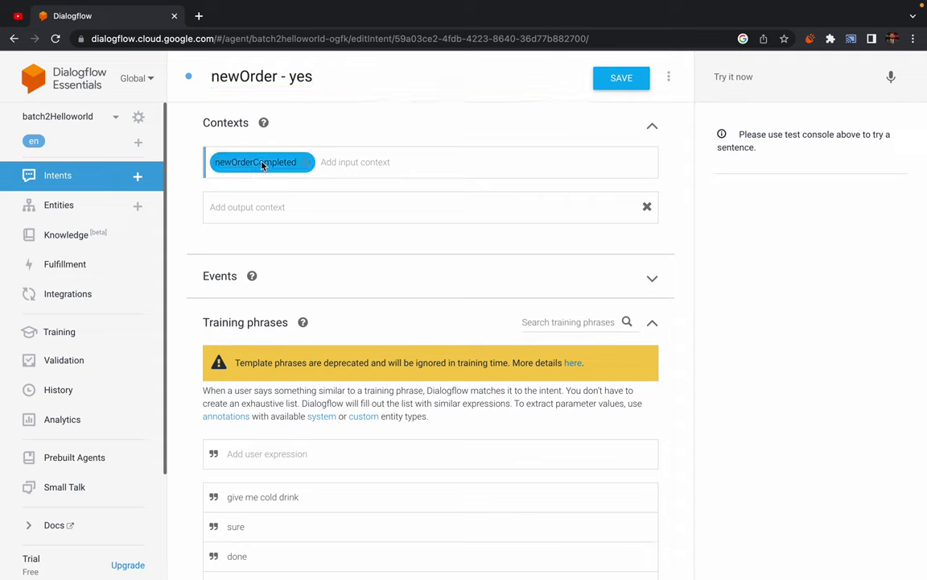
left_click(256, 78)
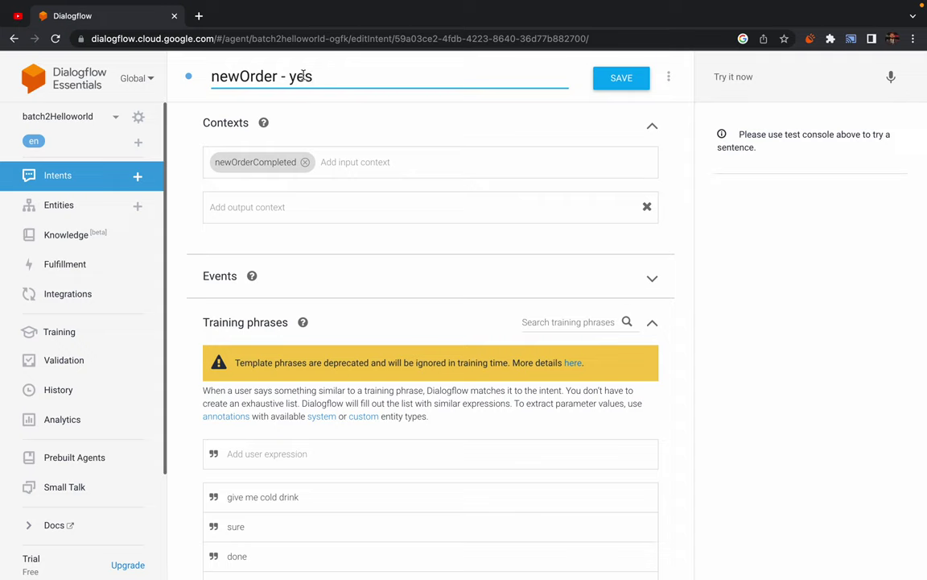
left_click(320, 162)
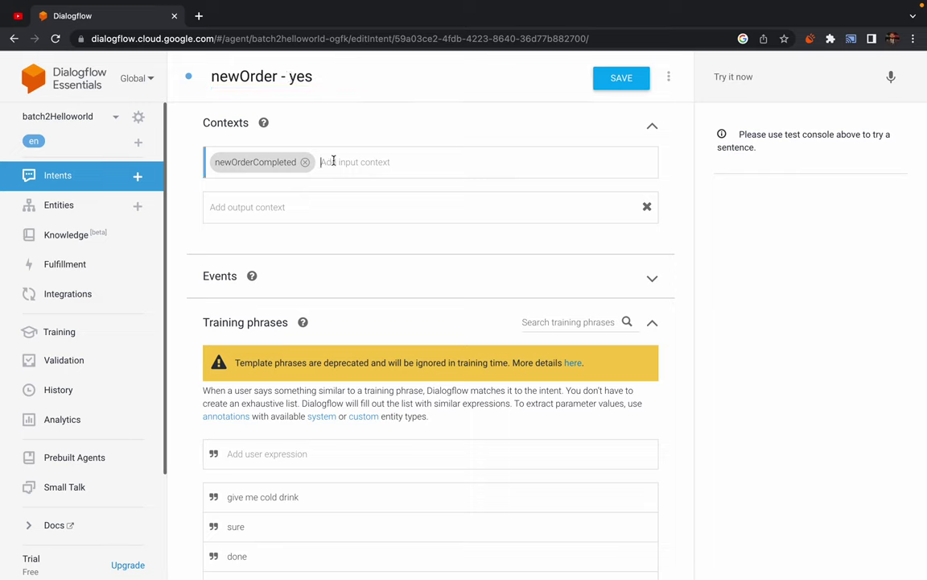
Replace the intent's input context with neworder, remove the matching output context and save the intent
left_click(306, 163)
type("newor")
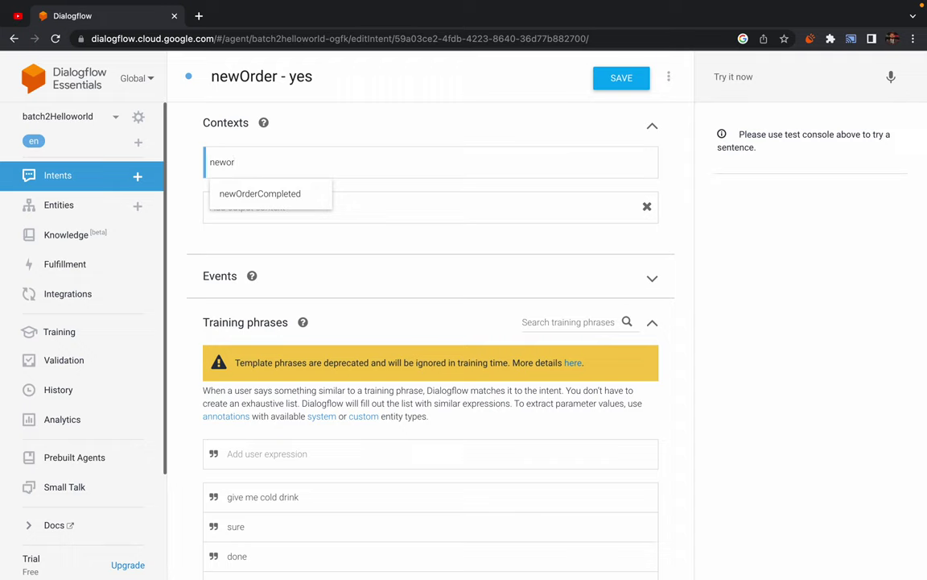
key("BackSpace")
key("Return")
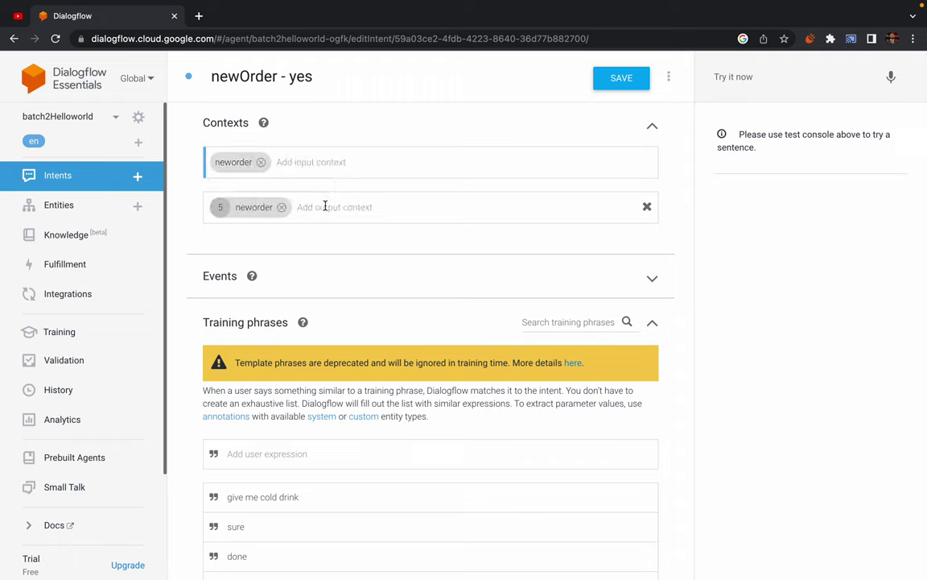
left_click(281, 207)
left_click(621, 78)
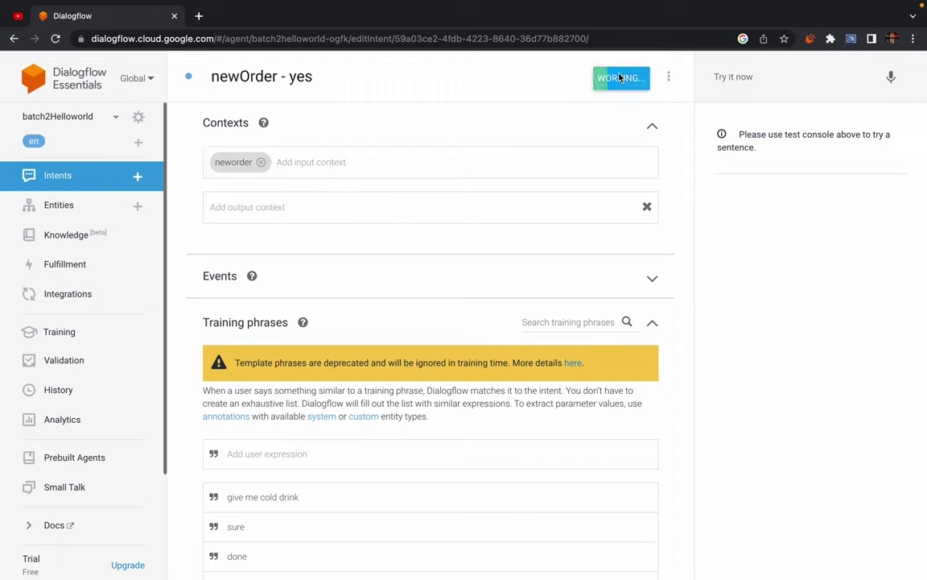
Test the agent with the message "yes" using the neworder input context
left_click(743, 78)
type("yes")
key("Return")
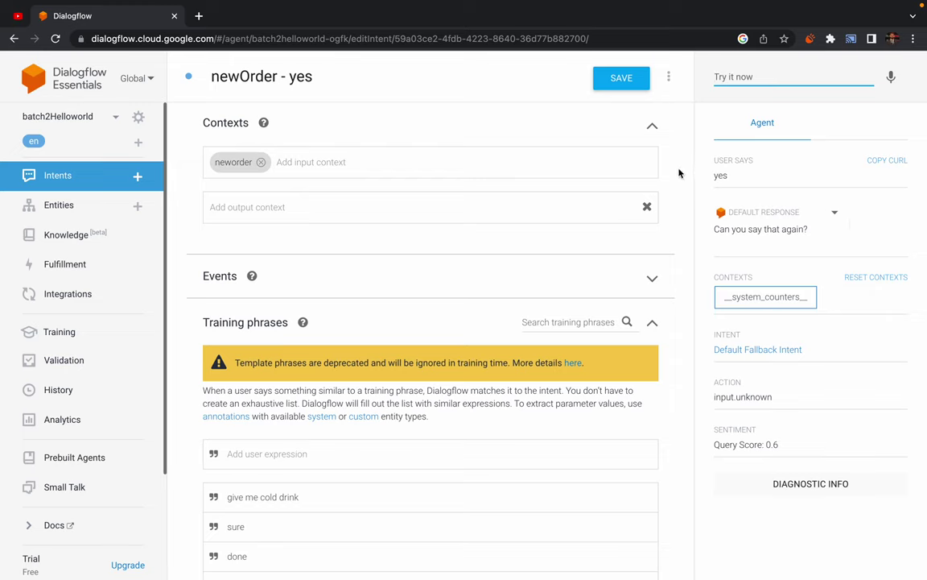
Replace the input context of the "newOrder - yes" intent with coolDrinkAsk, save the intent and dismiss the training notice
left_click(185, 122)
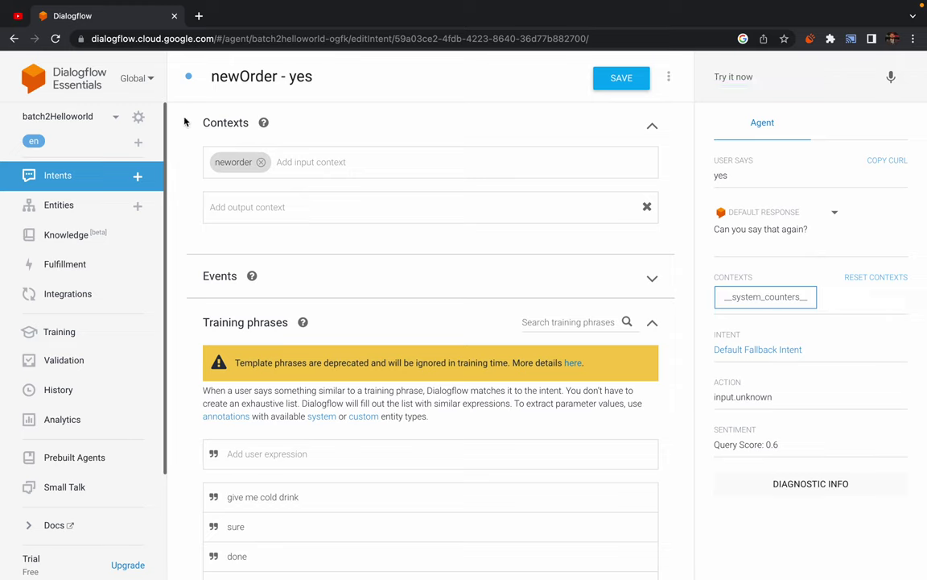
left_click(261, 163)
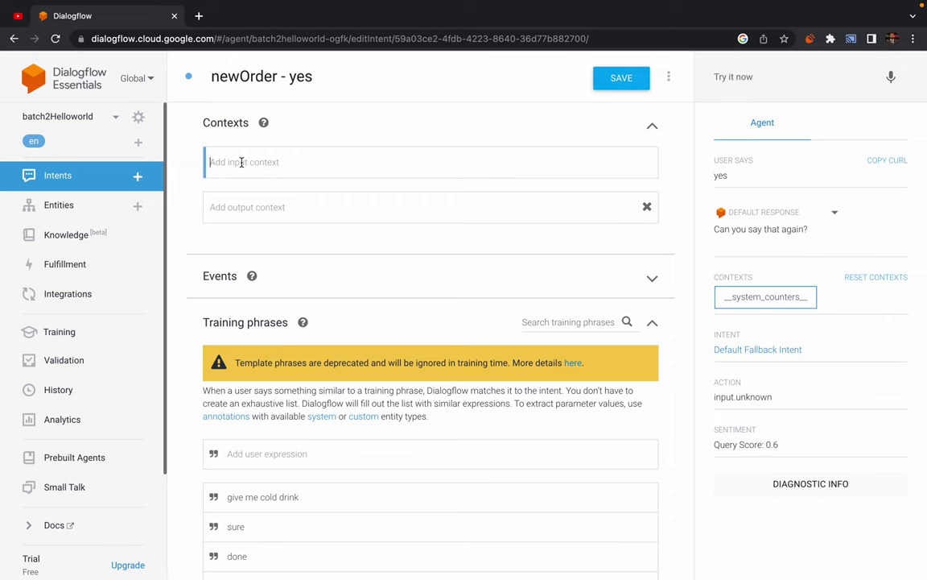
left_click(242, 162)
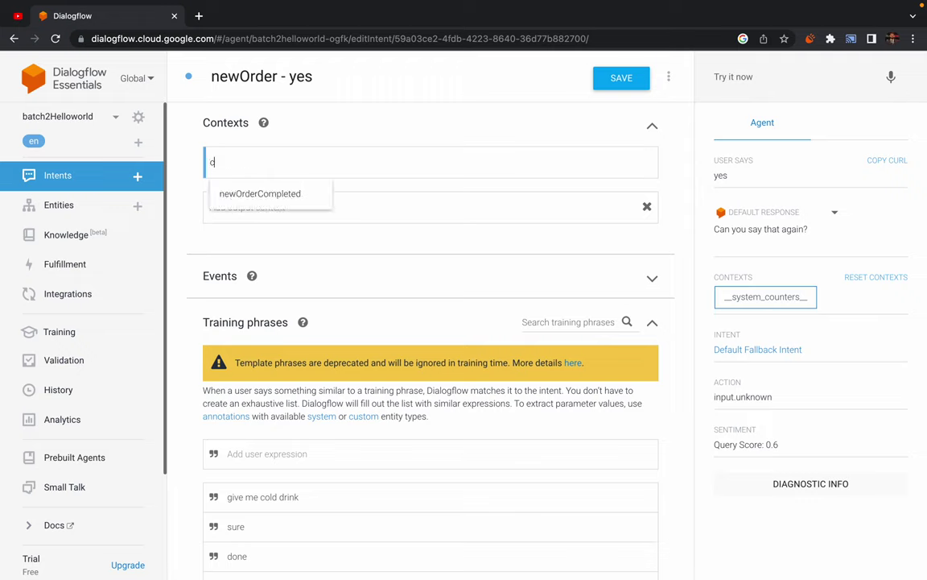
type("coolDrinkAsk")
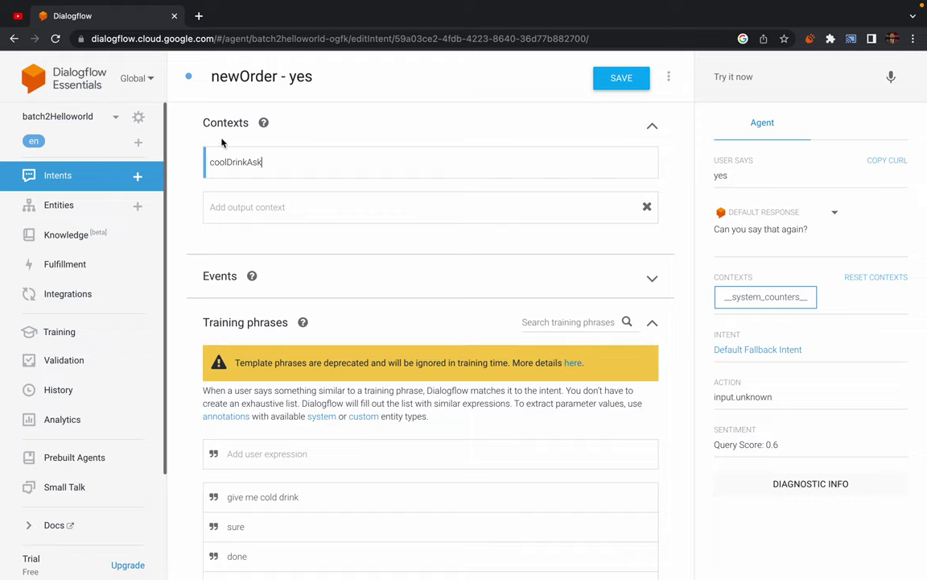
scroll(236, 159, "down", 2)
scroll(236, 159, "up", 2)
key("Return")
left_click(297, 207)
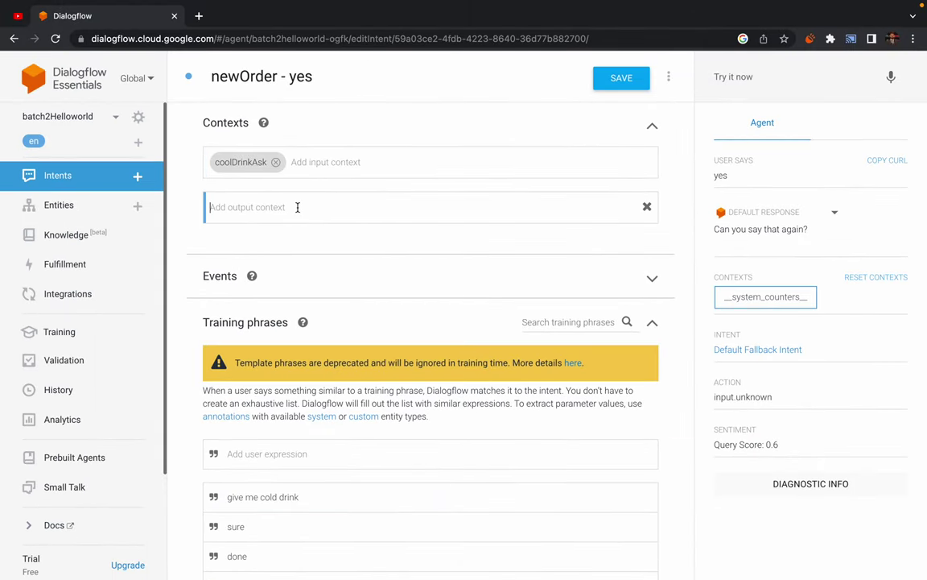
scroll(628, 135, "up", 1)
left_click(619, 87)
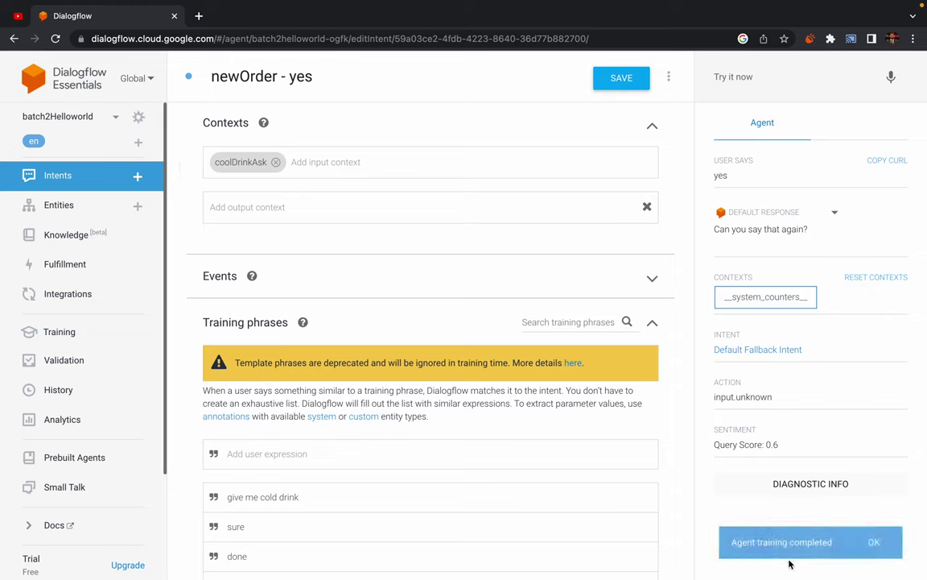
left_click(874, 542)
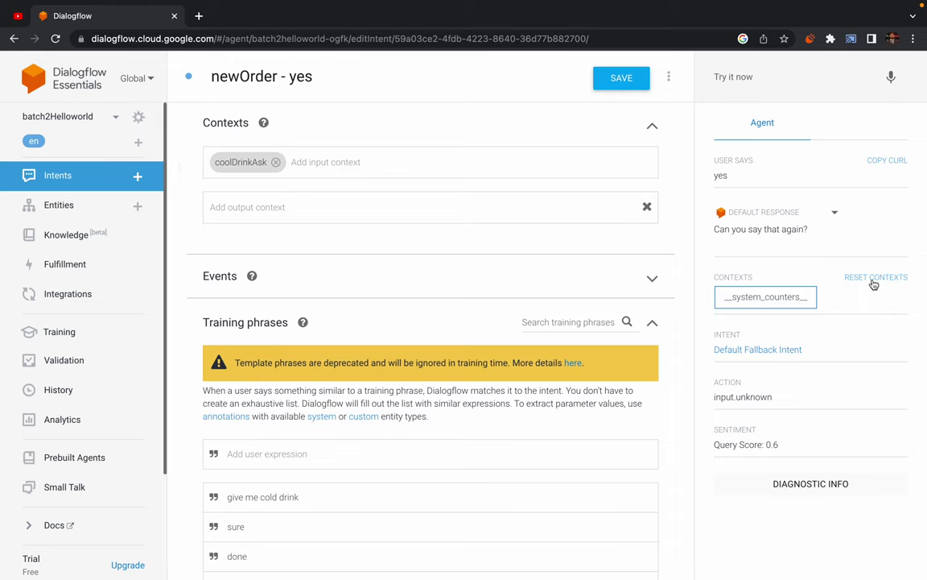
Reset the contexts, reload the page and test the agent with the message "yes"
left_click(874, 280)
left_click(55, 38)
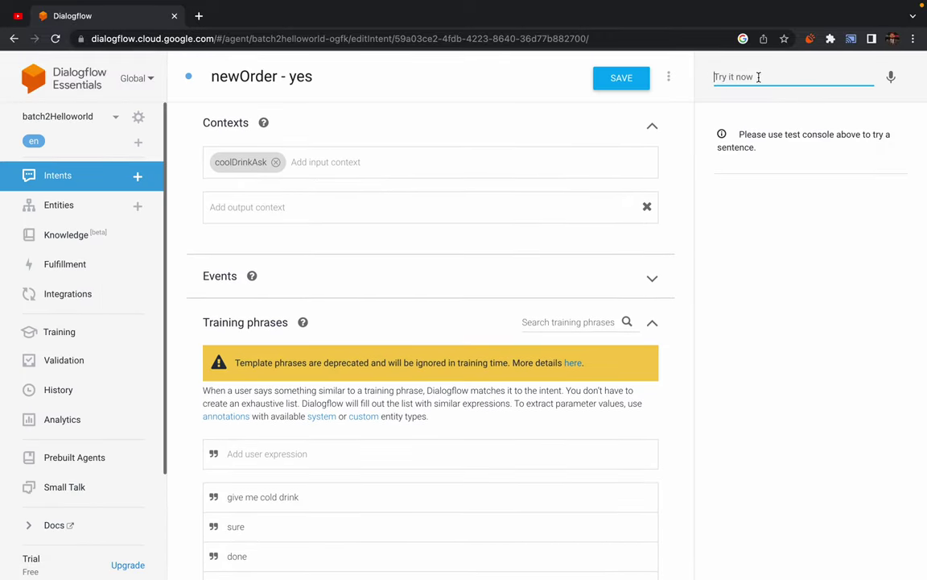
type("yes")
key("Return")
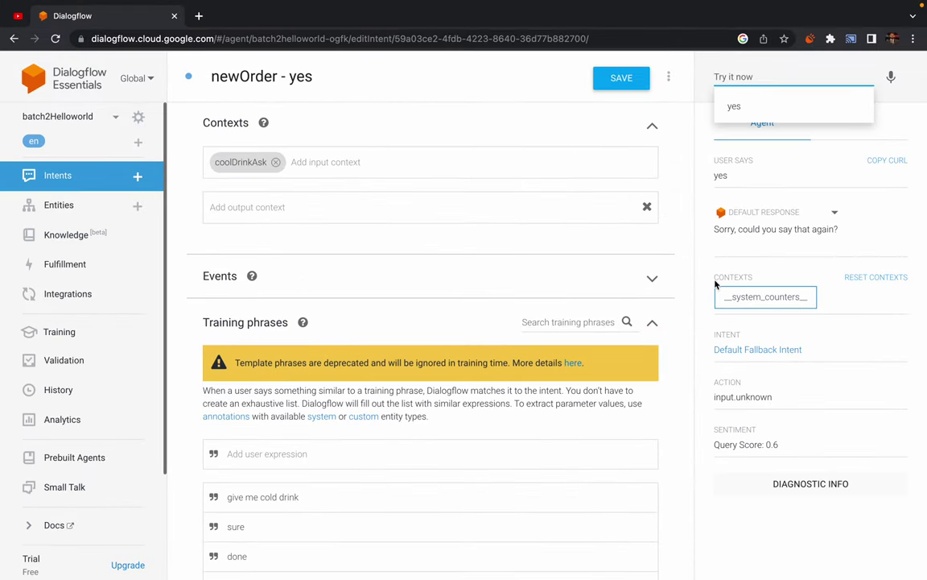
left_click(688, 234)
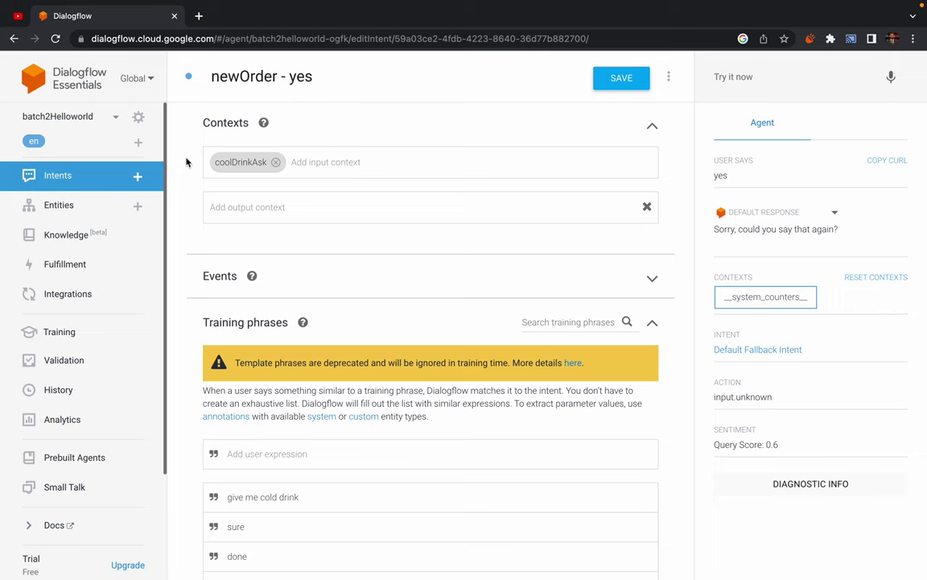
Review the training phrases of the "newOrder - yes" intent and save the intent again
scroll(300, 431, "down", 2)
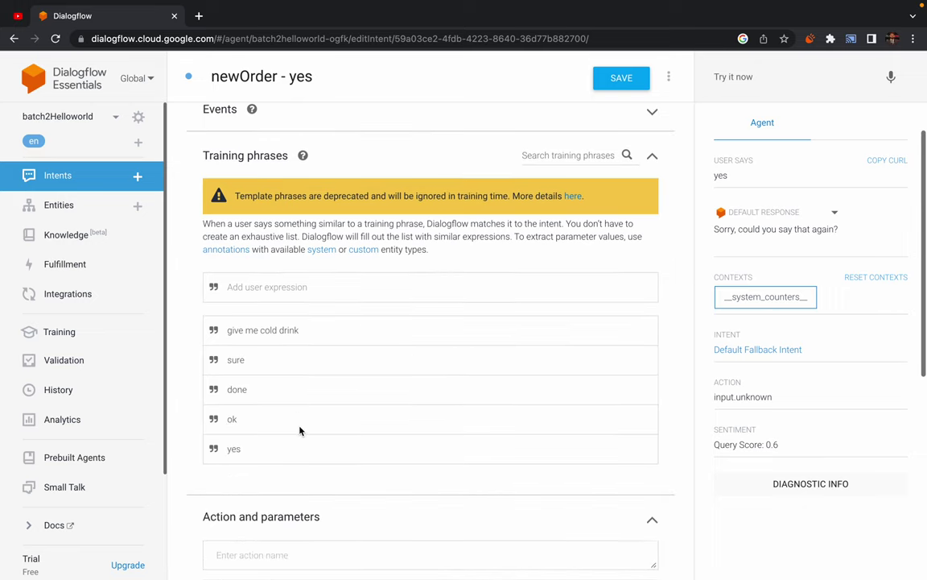
scroll(300, 430, "up", 1)
scroll(299, 431, "up", 1)
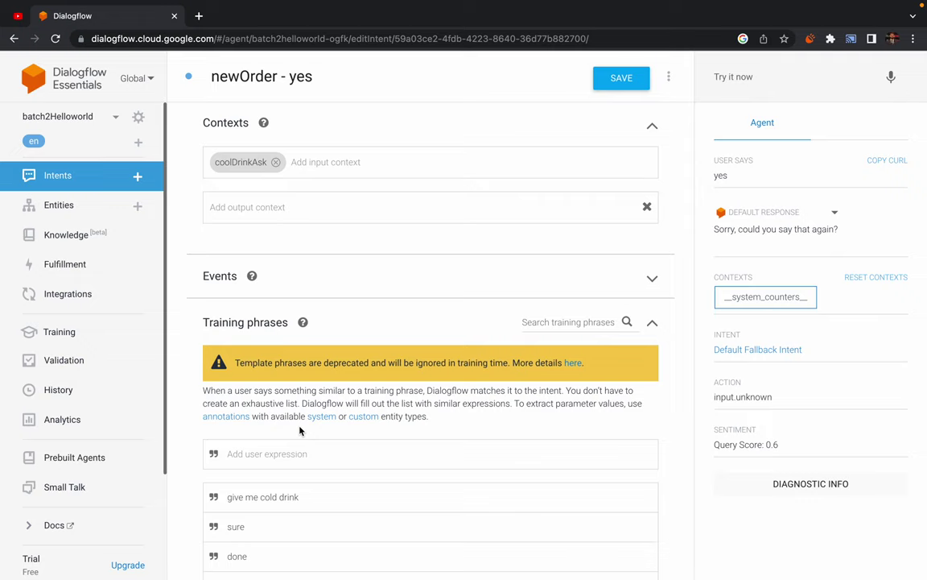
left_click(621, 78)
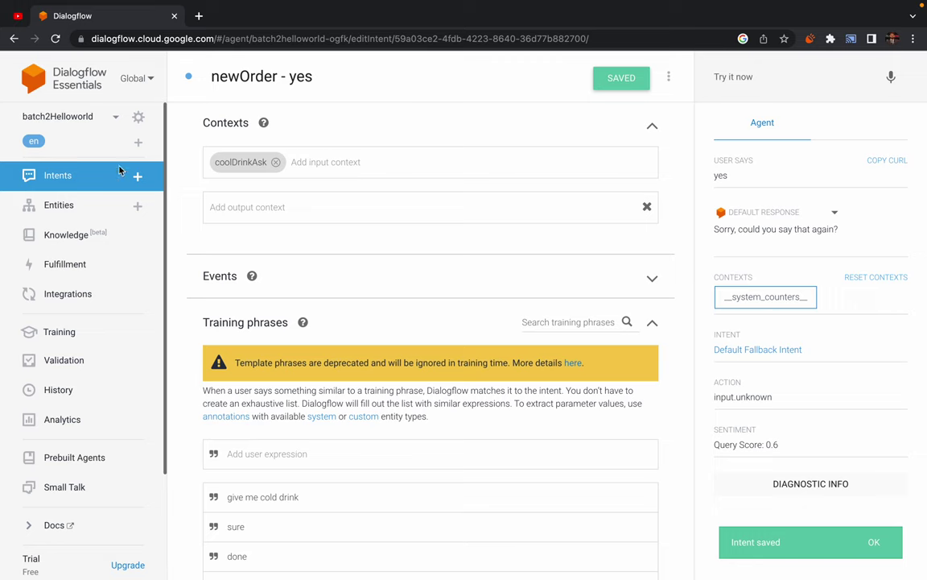
Open the newOrder intent, add coolDrinkAsk as its output context and save the intent
left_click(60, 179)
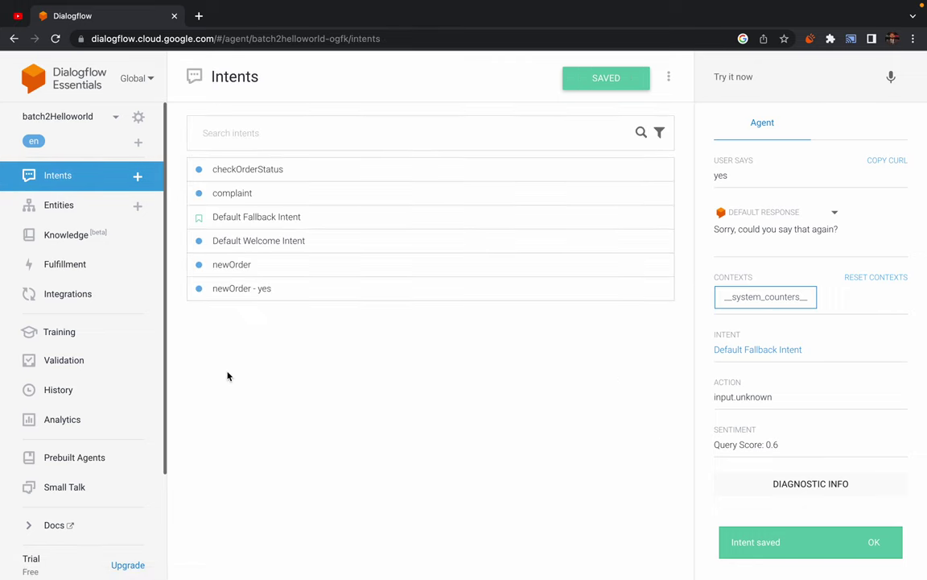
left_click(228, 266)
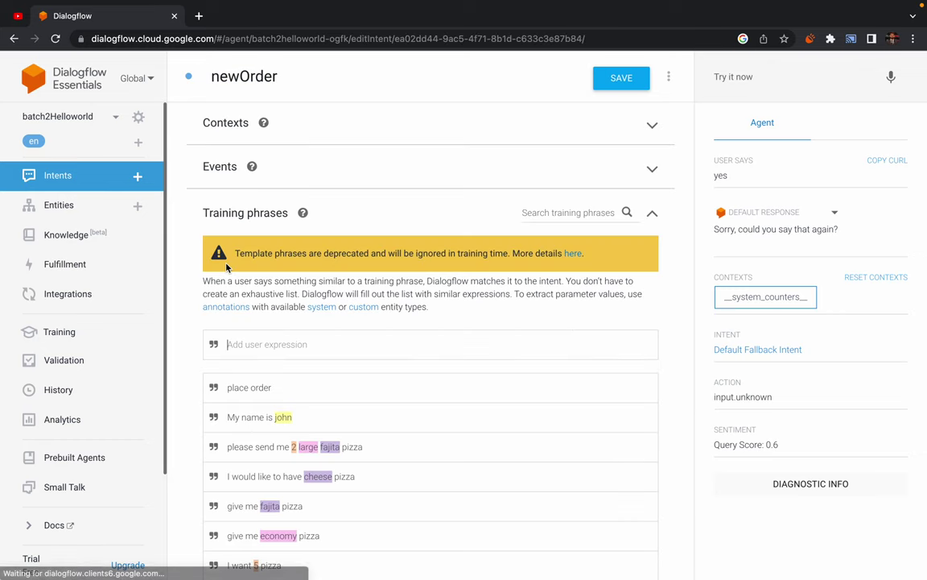
left_click(231, 124)
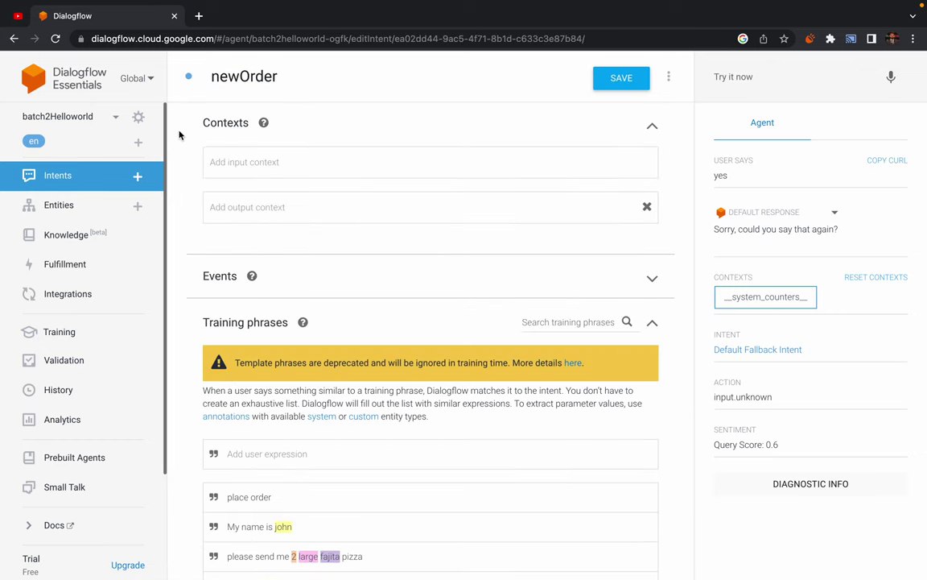
left_click(239, 209)
type("cool")
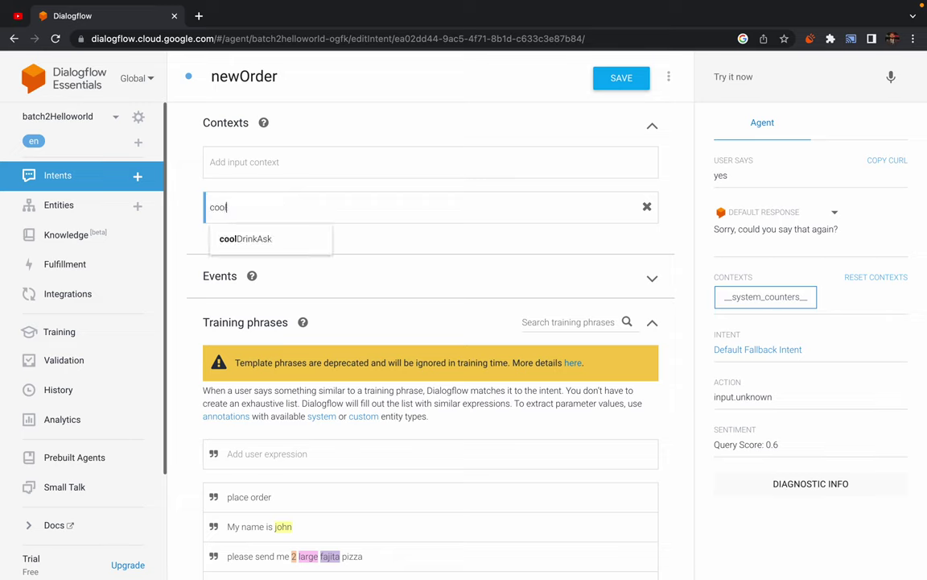
key("Return")
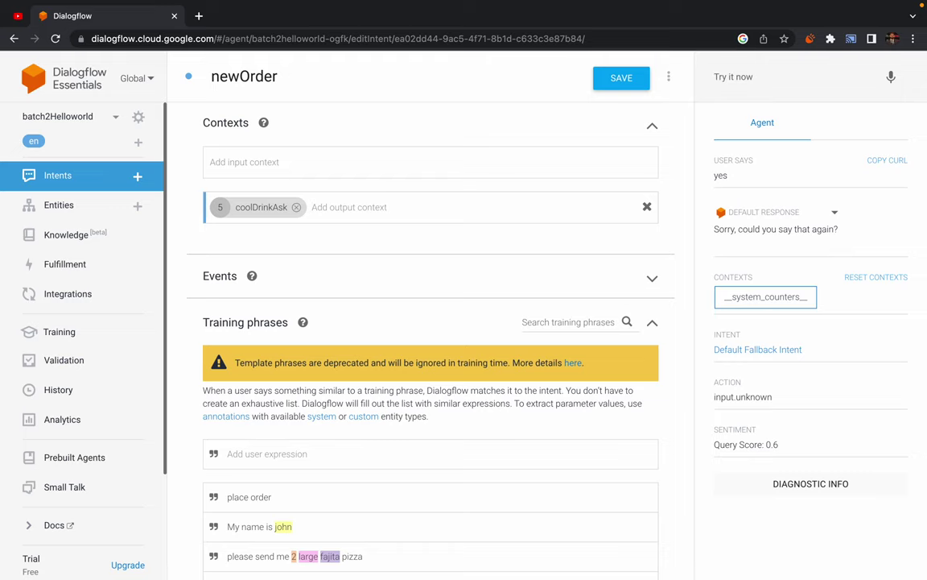
left_click(607, 84)
scroll(179, 167, "down", 1)
left_click(642, 83)
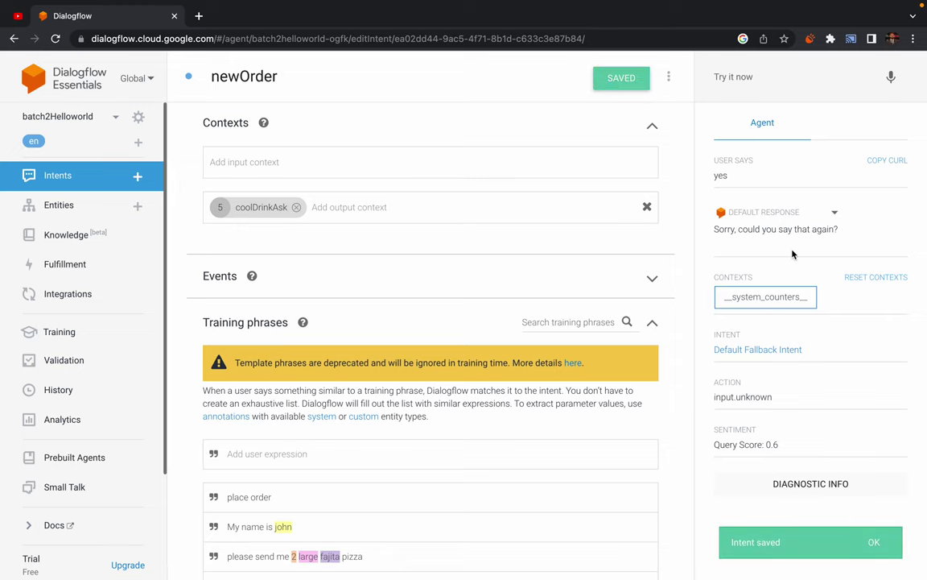
Reset the contexts, return to the list of intents and test the agent with the message "hi"
left_click(873, 278)
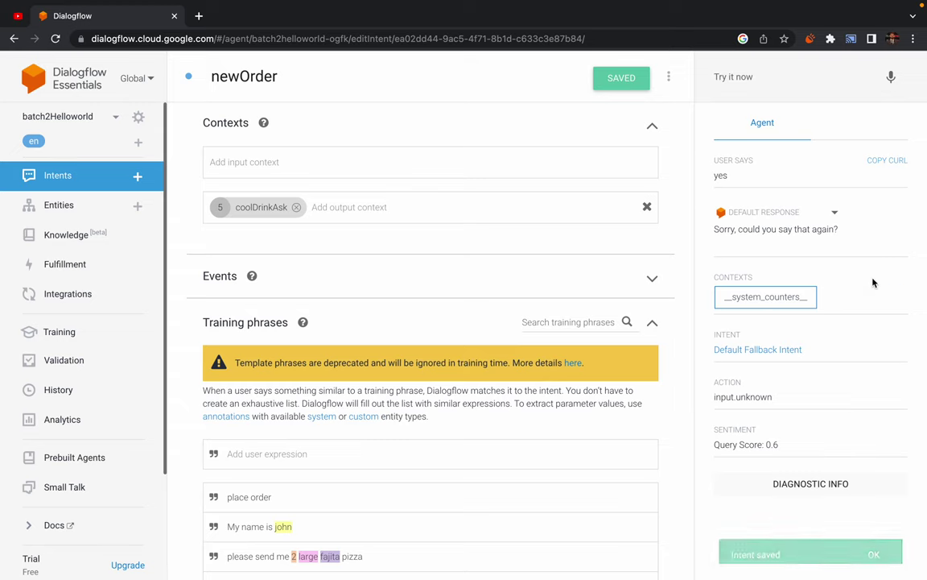
left_click(66, 171)
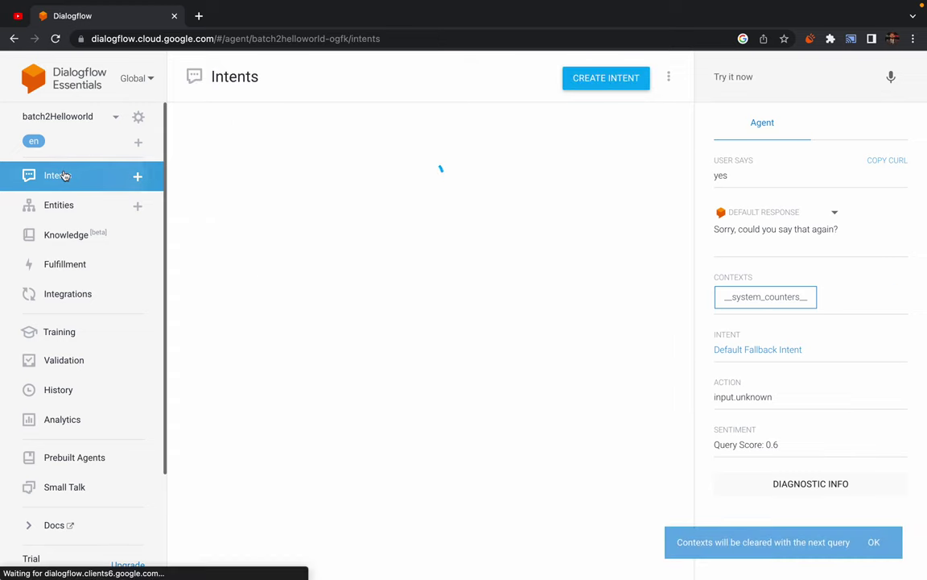
left_click(763, 76)
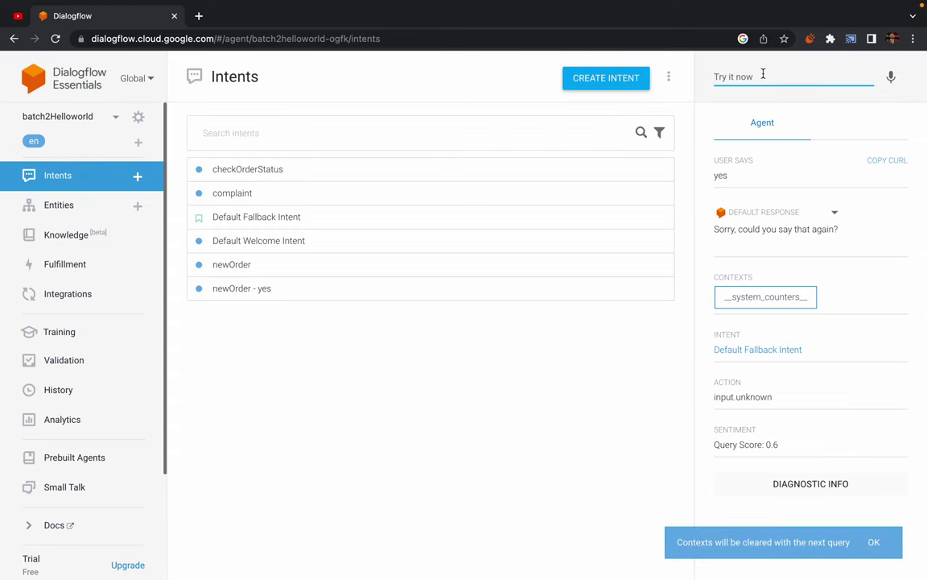
type("hi")
key("Return")
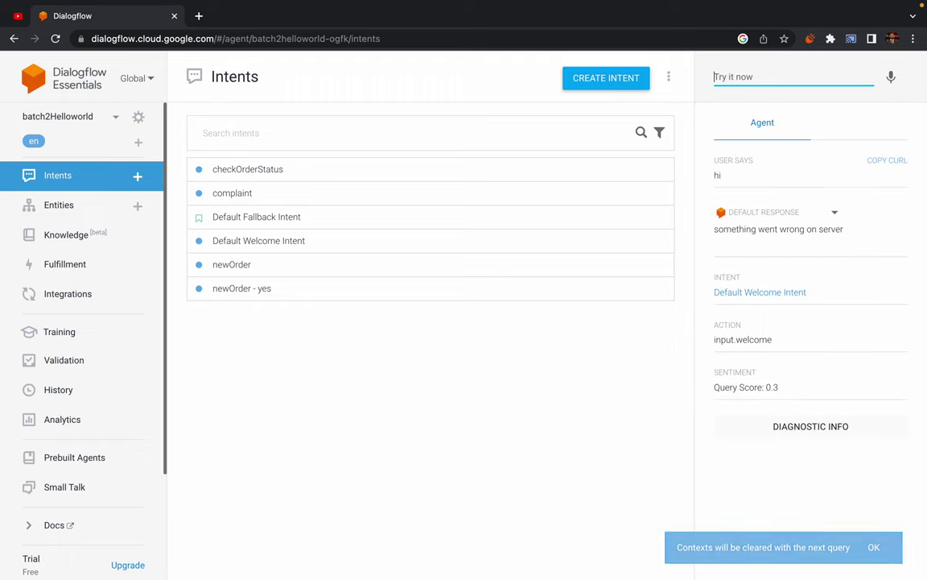
left_click_drag(743, 232, 838, 229)
left_click(663, 200)
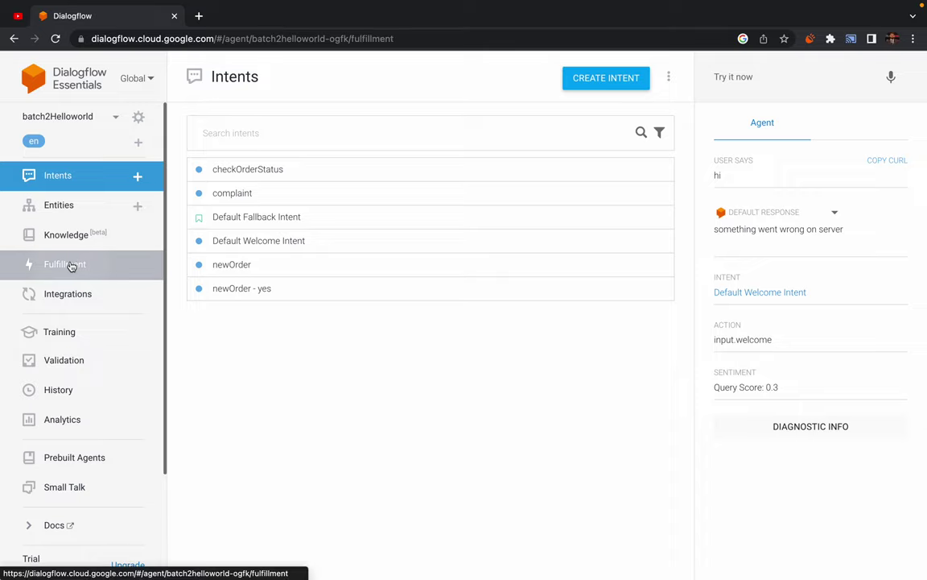
Open the agent's Fulfillment page and switch to Visual Studio Code with its integrated terminal shown
left_click(70, 264)
key("super+Tab")
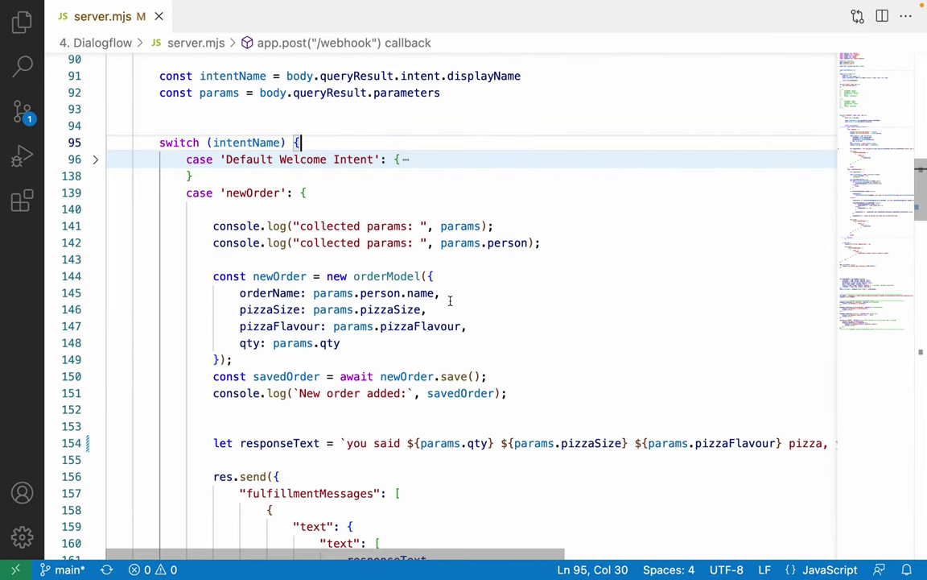
key("ctrl+grave")
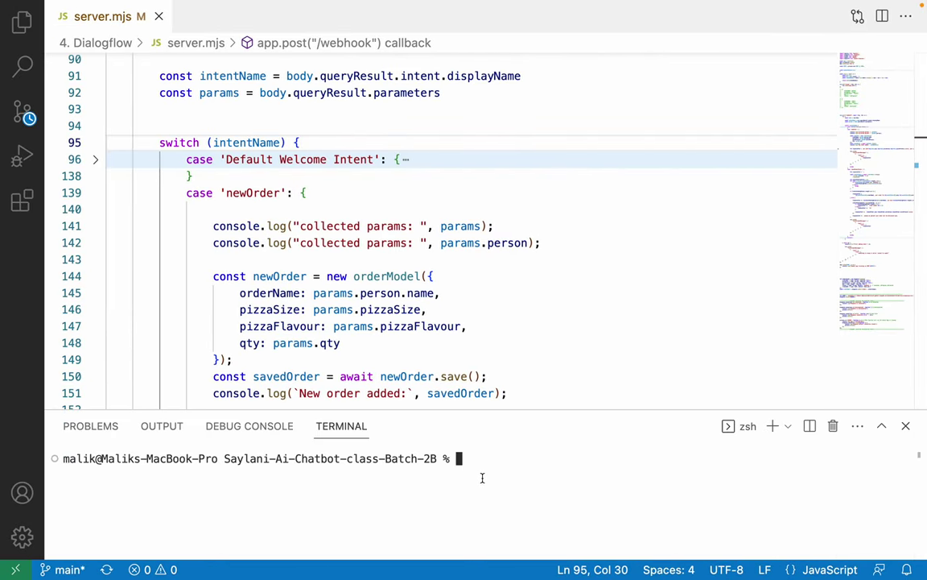
Show the project's files and change the terminal's directory to "4. Dialogflow"
type("npm")
key("BackSpace")
key("BackSpace")
key("BackSpace")
key("BackSpace")
type("cd")
left_click(23, 23)
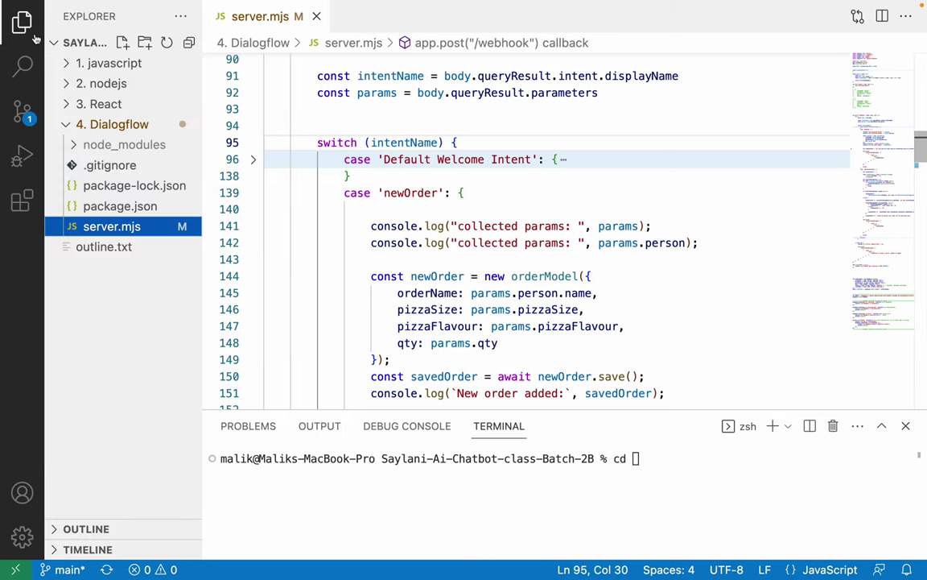
left_click(483, 499)
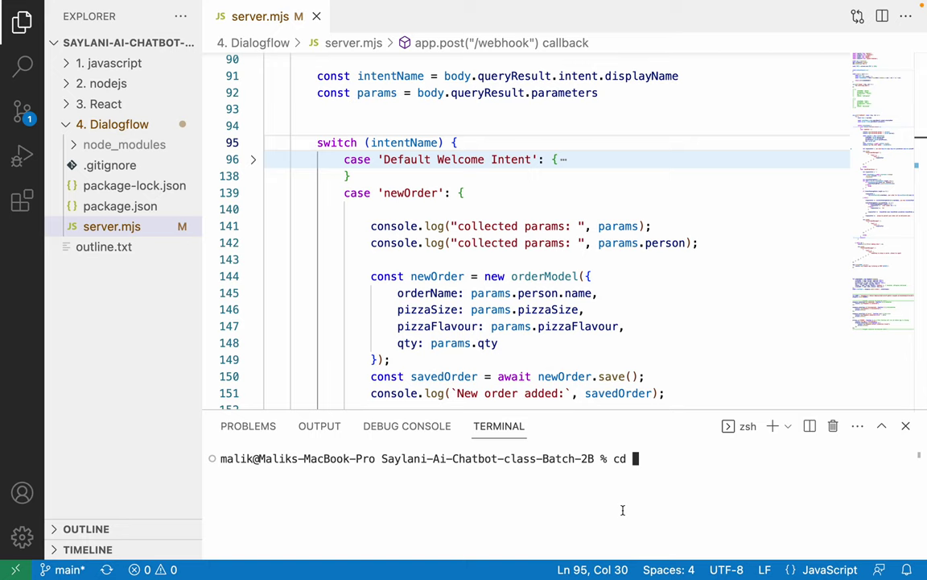
type("4")
key("Tab")
key("Return")
Try to start the webhook server in the terminal with "npm run dev"
type("npm run dev")
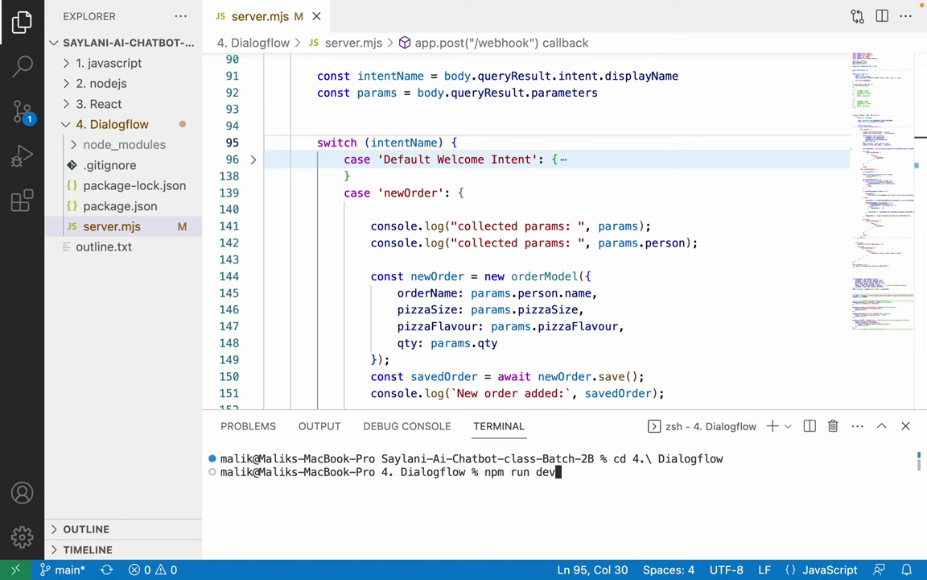
key("Return")
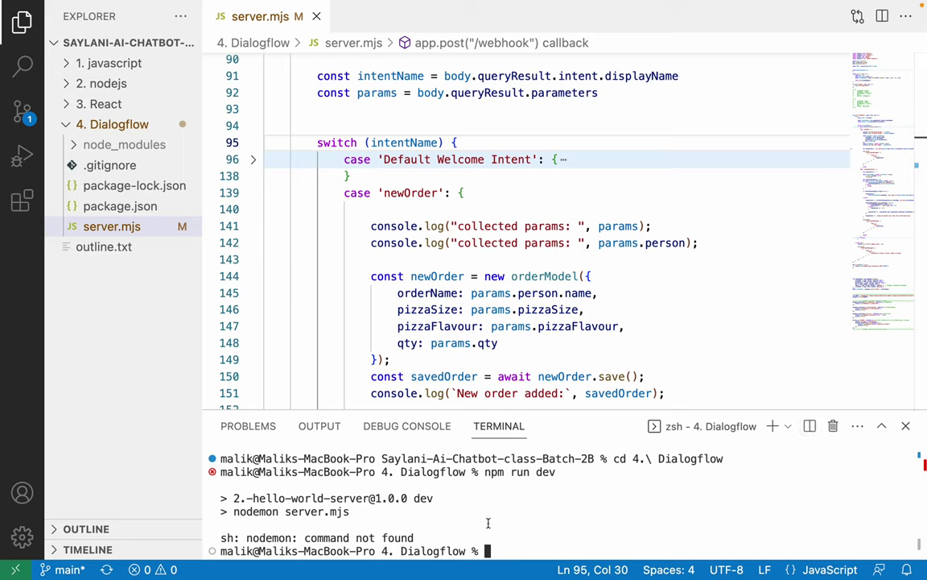
key("Return")
key("Return")
key("Return")
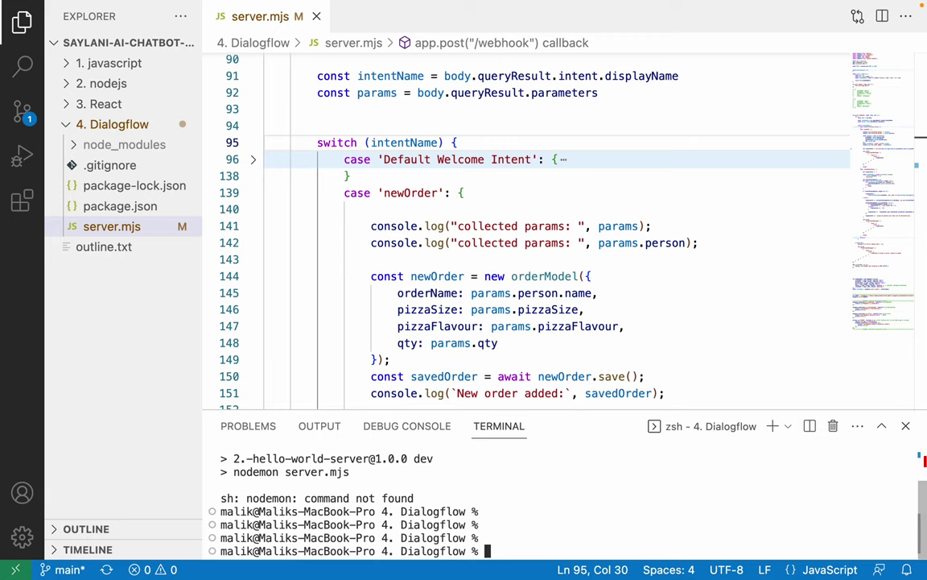
Install nodemon globally with "sudo npm i -g nodemon", entering the account password, and enlarge the terminal area
type("npm i -g nodemon")
key("ctrl+a")
type("sudo")
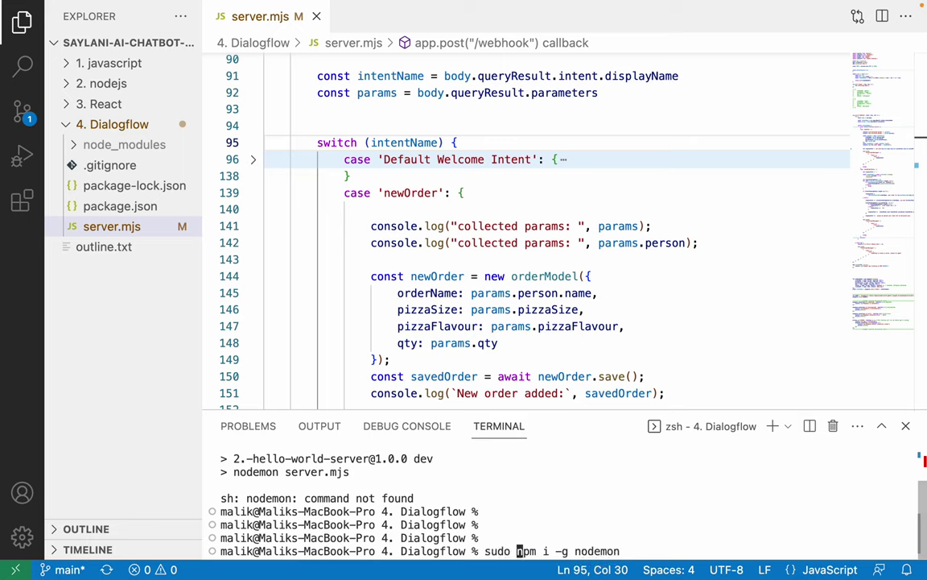
key("Return")
key("Return")
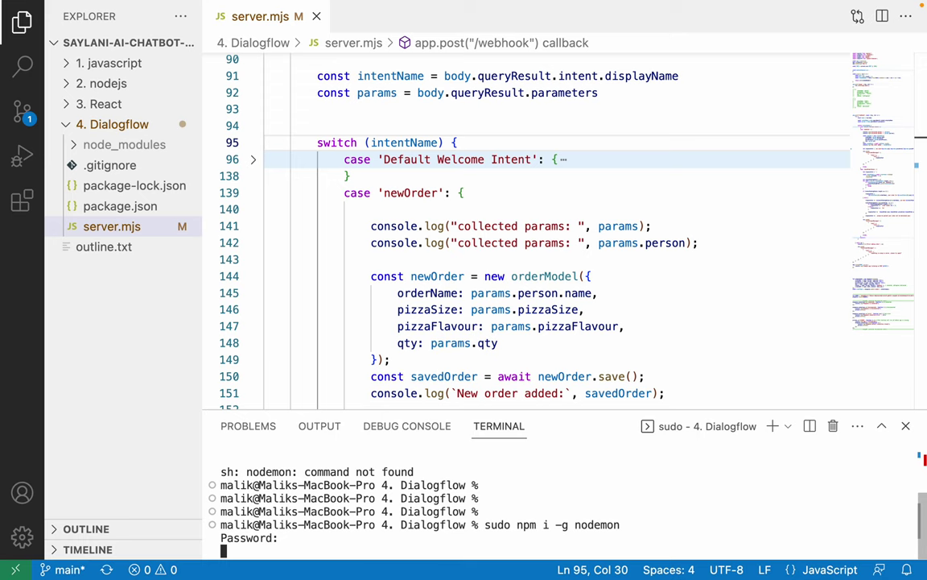
left_click_drag(284, 401, 284, 366)
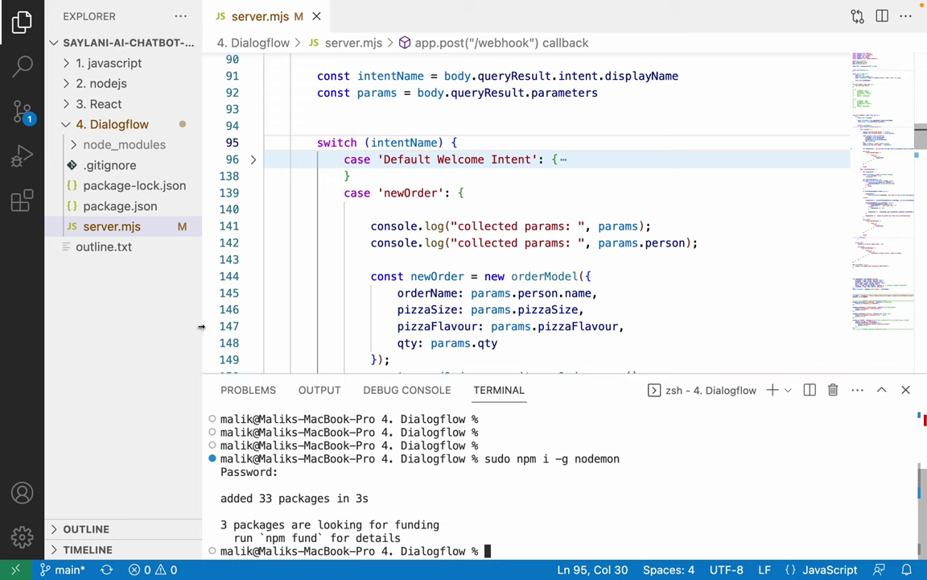
Start the webhook server with "npm run dev", and split the terminal with the file explorer hidden
type("npm run dev")
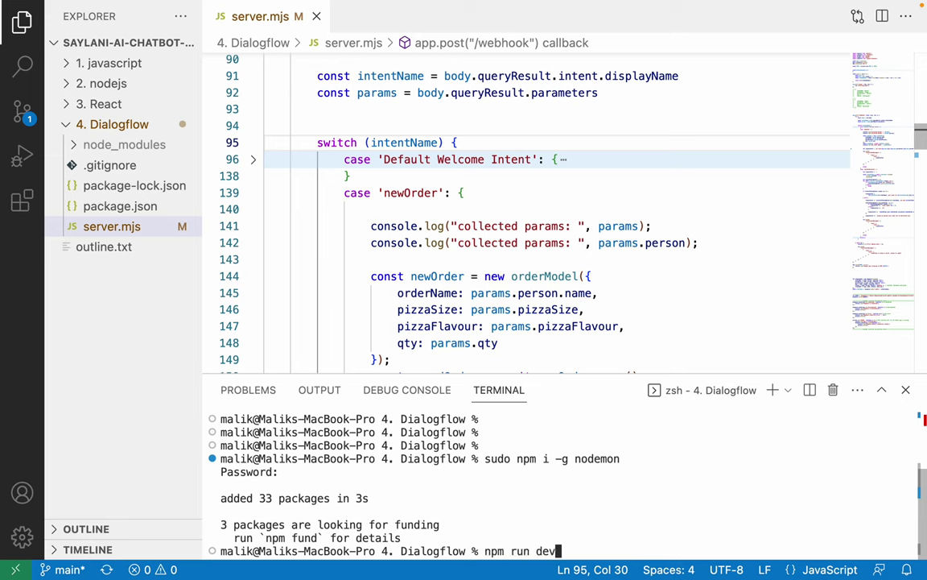
key("Return")
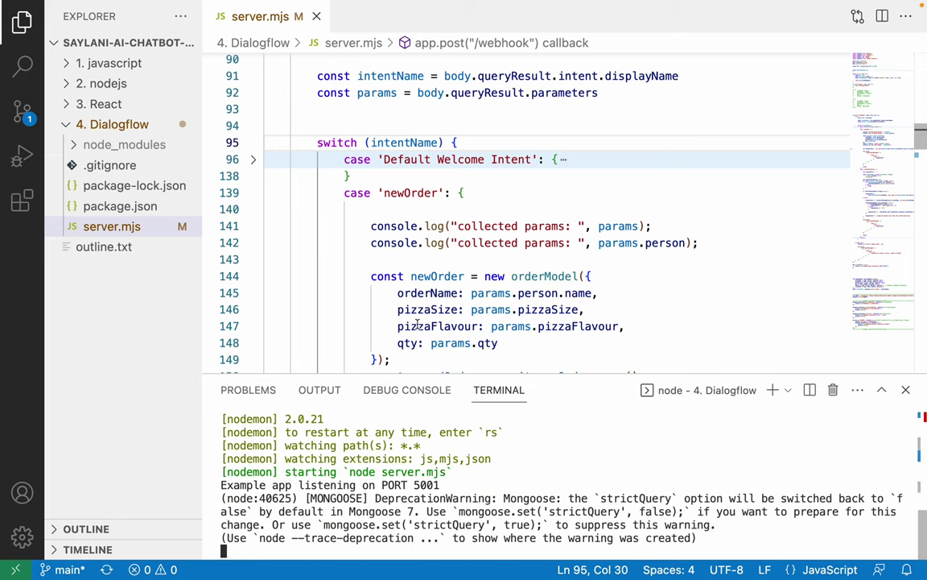
left_click(809, 391)
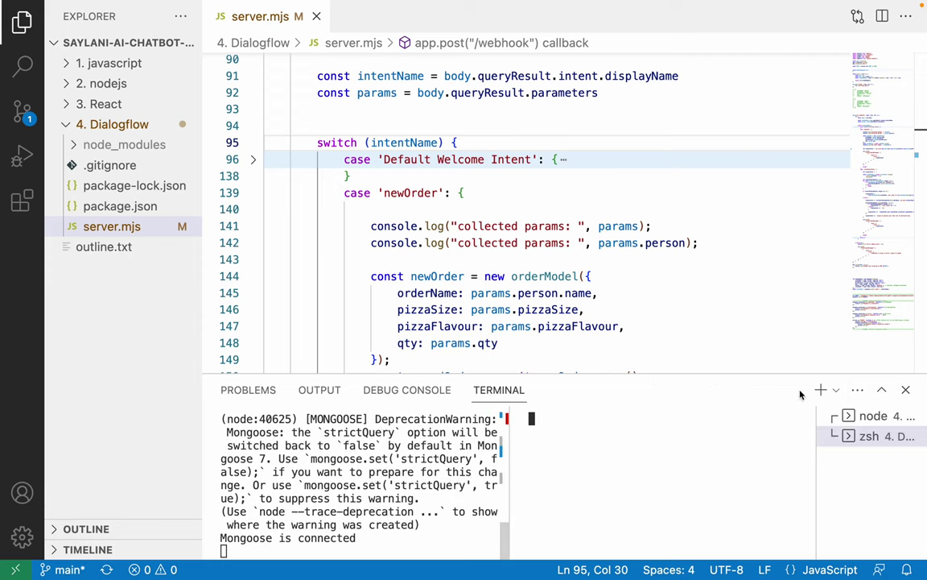
left_click(22, 22)
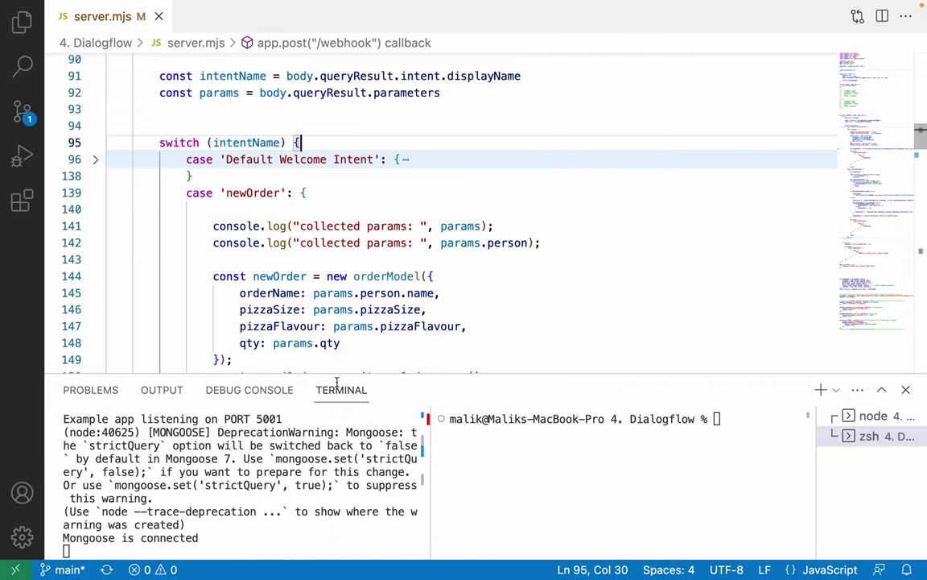
Try to open a tunnel to the local server with "ngrok http 5001" in the second terminal
type("ngrok")
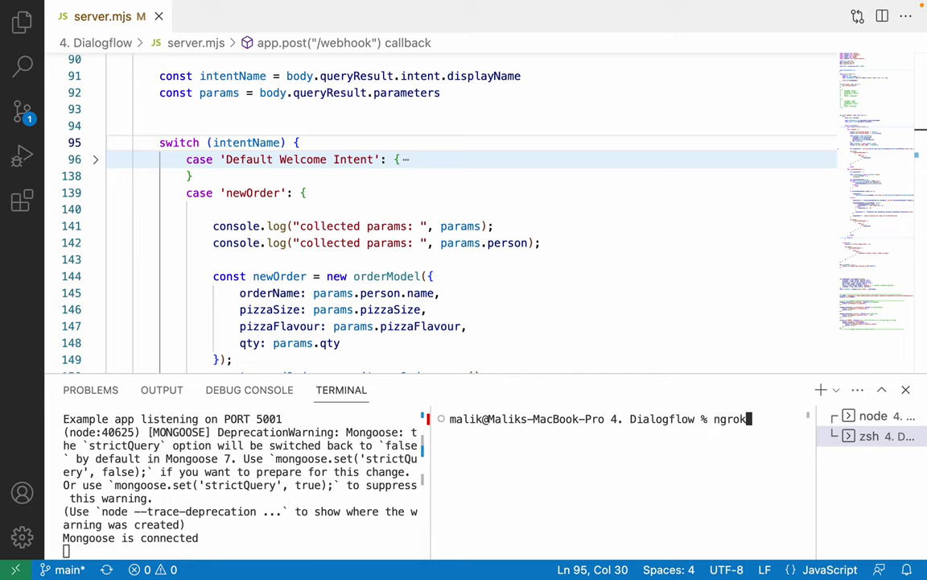
type(" http 5001")
key("Return")
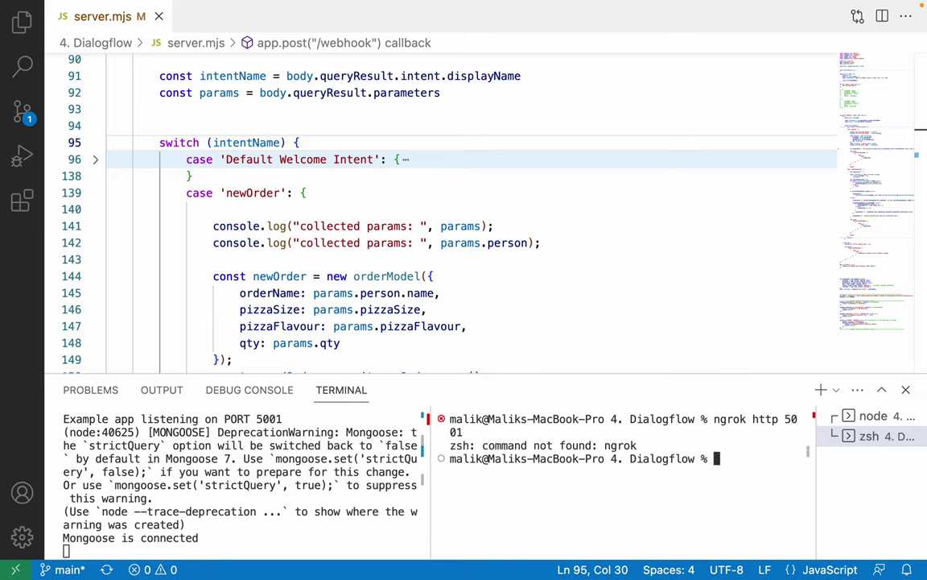
key("Up")
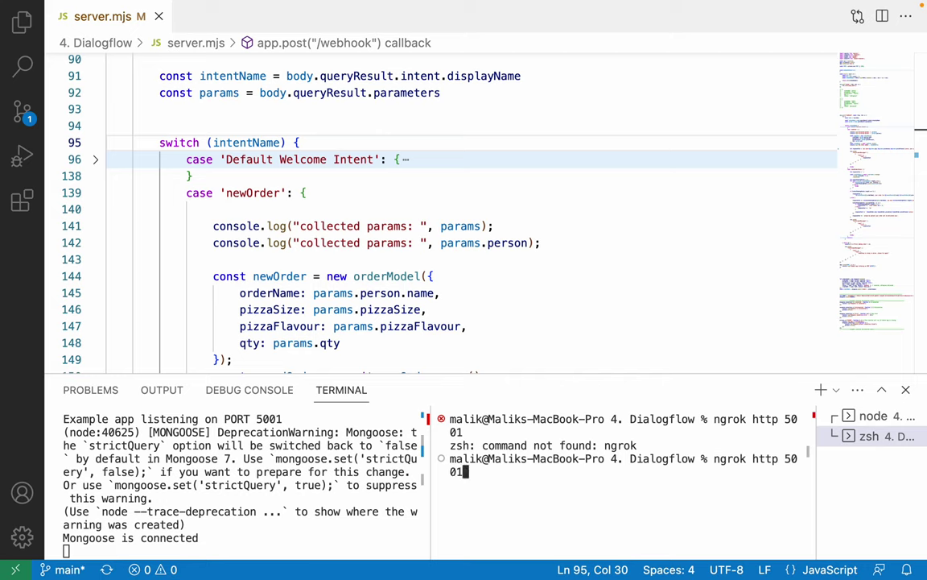
key("Down")
Install ngrok globally with "sudo npm i -g ngrok", entering the account password
type("npm")
key("BackSpace")
key("BackSpace")
key("BackSpace")
type("sudo npm i -g ")
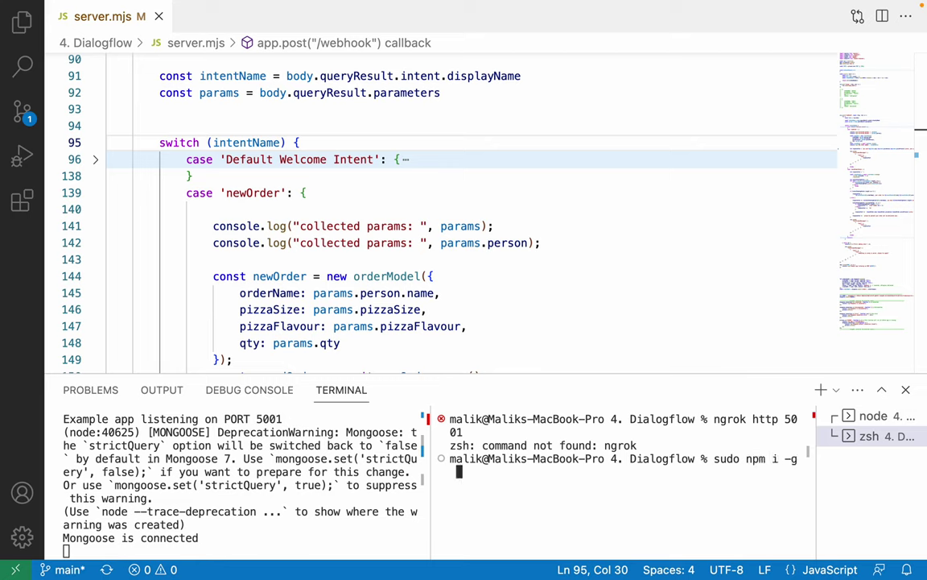
type("ngrok")
key("Return")
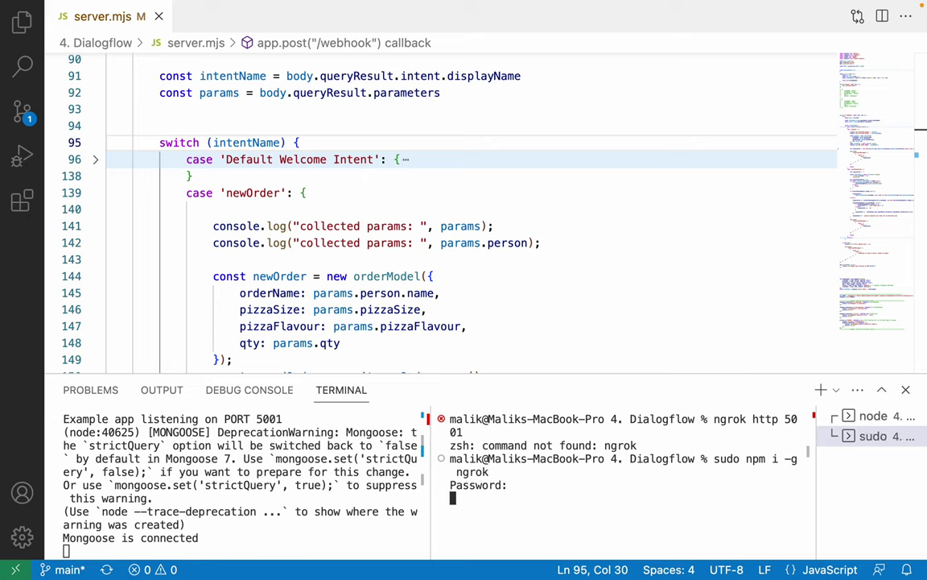
key("Return")
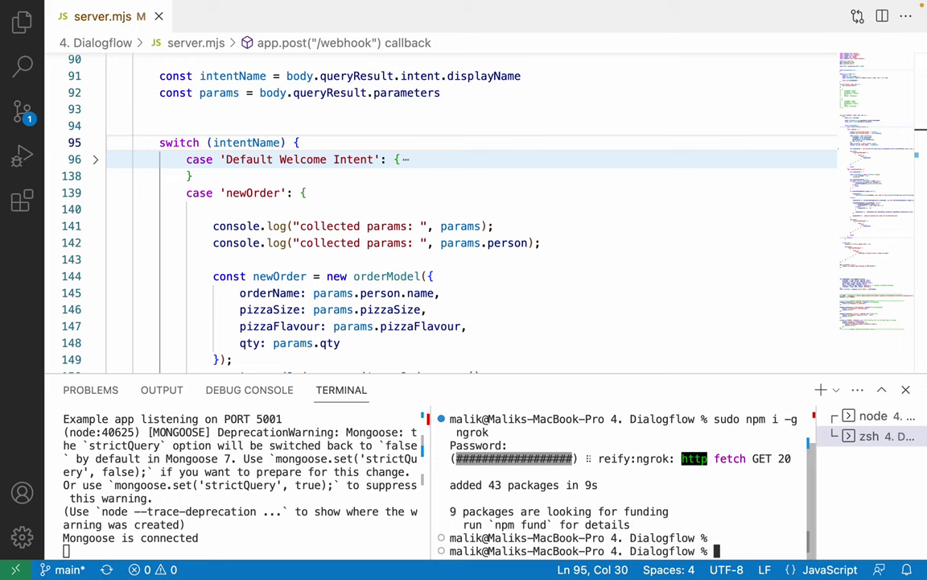
Start the ngrok tunnel to the local server with "ngrok http 5001"
key("Return")
key("Up")
key("Up")
key("Return")
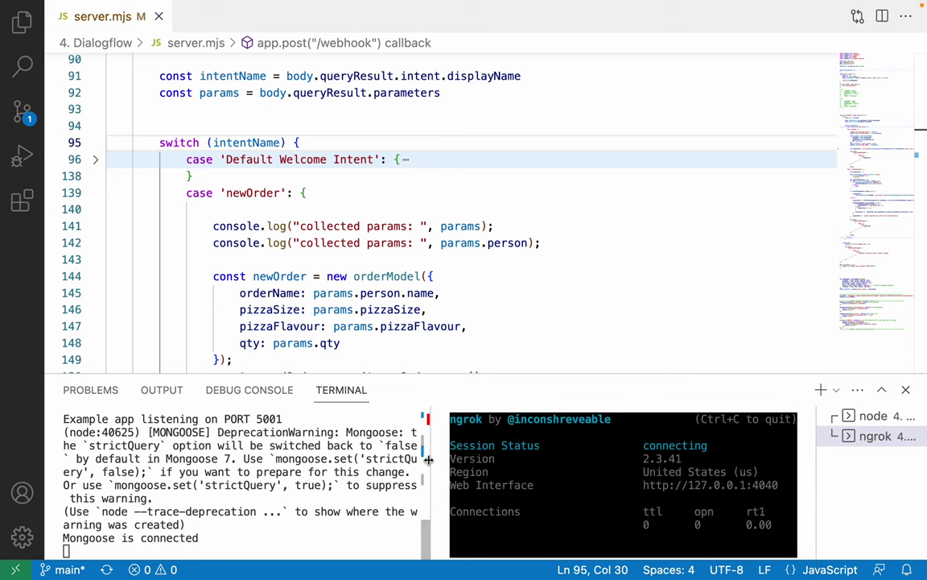
Widen the ngrok terminal to copy its https forwarding URL, and narrow it again
left_click_drag(433, 459, 196, 460)
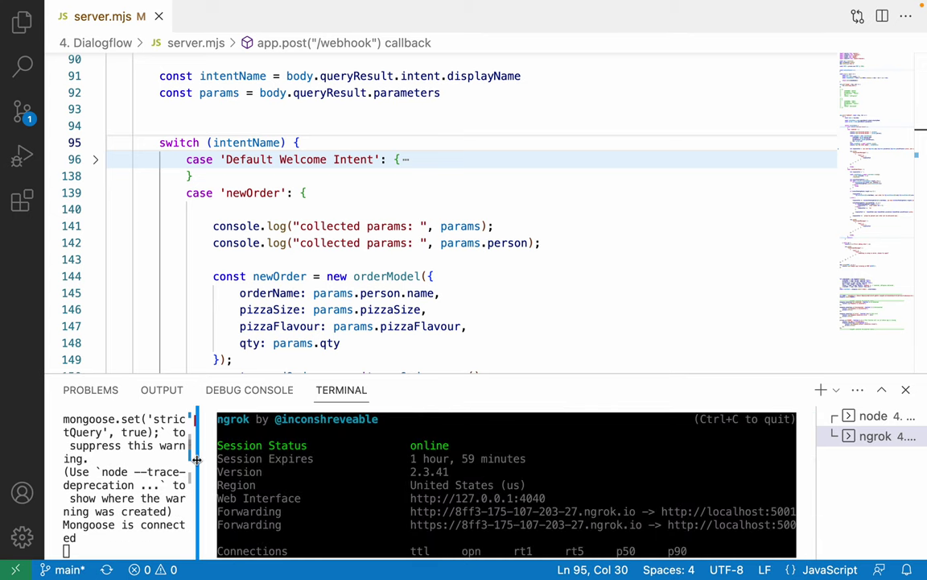
double_click(464, 524)
key("super+c")
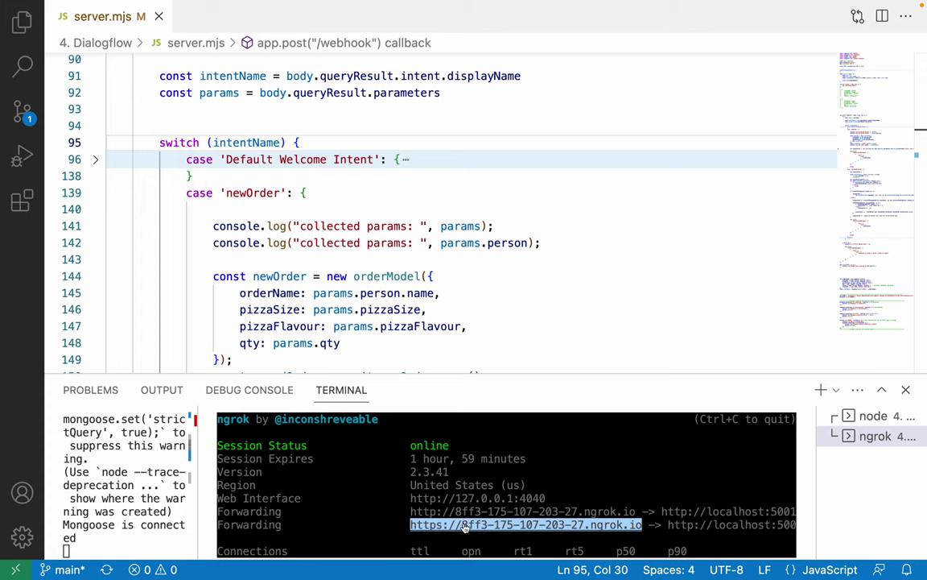
left_click_drag(197, 459, 442, 460)
key("super+Tab")
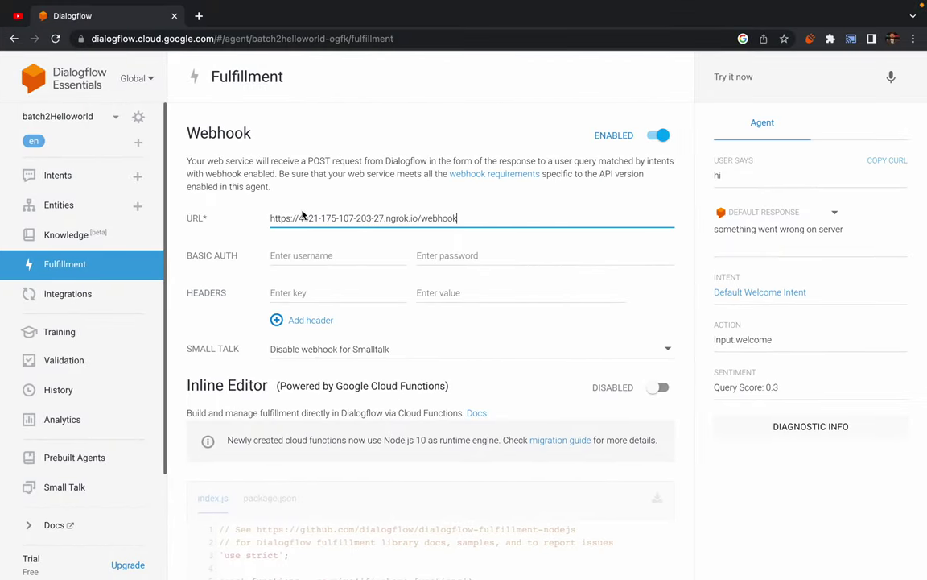
left_click_drag(418, 217, 251, 216)
key("super+v")
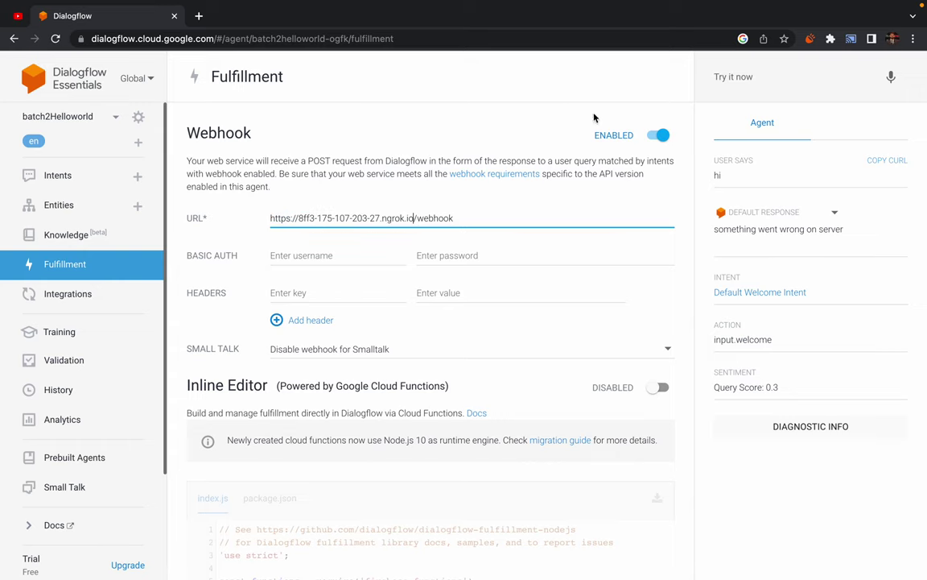
scroll(612, 451, "down", 3)
left_click(641, 528)
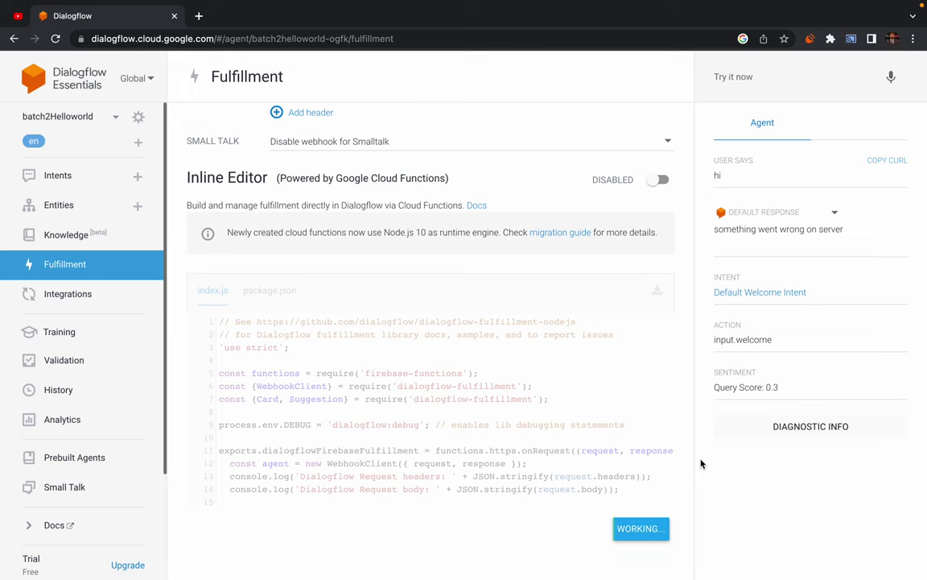
Test the agent with the message "hi" and open the list of intents
left_click(750, 77)
type("hi")
key("Return")
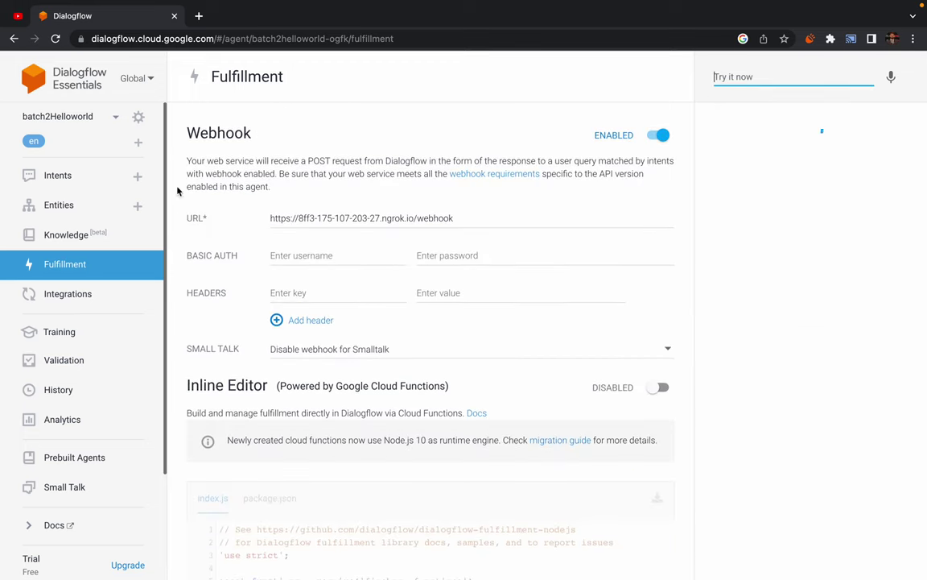
left_click(79, 178)
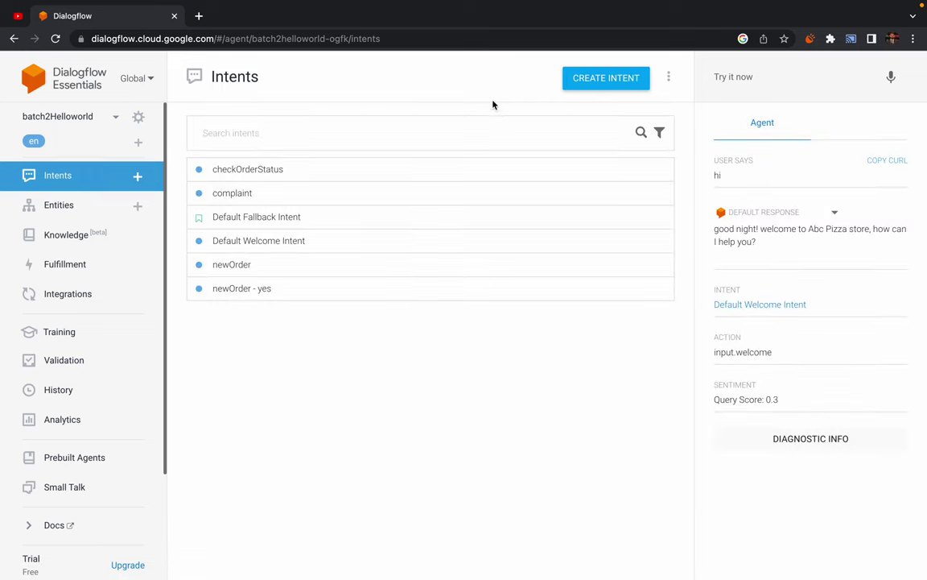
triple_click(819, 231)
left_click(783, 240)
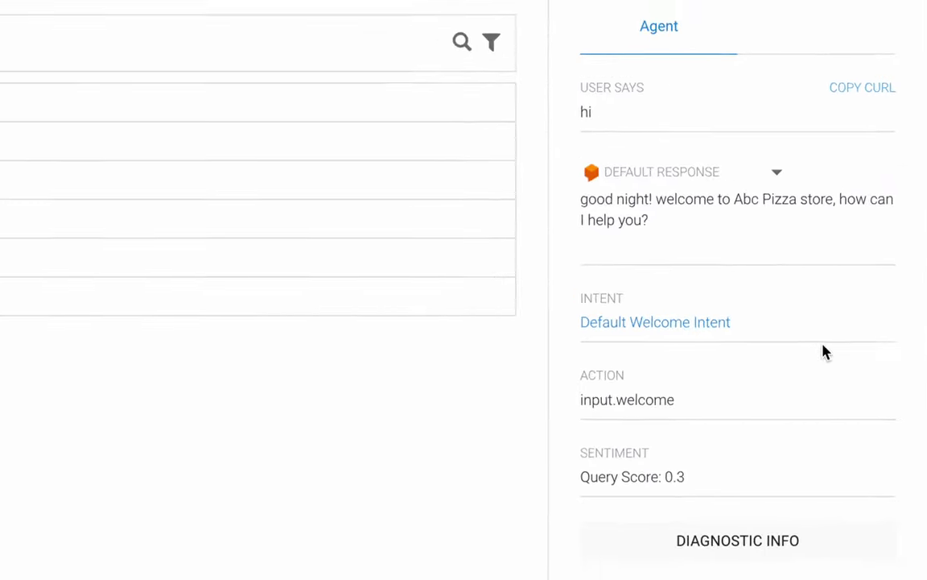
Open the diagnostic info for the "hi" query and examine the output contexts in the fulfillment request
left_click(745, 545)
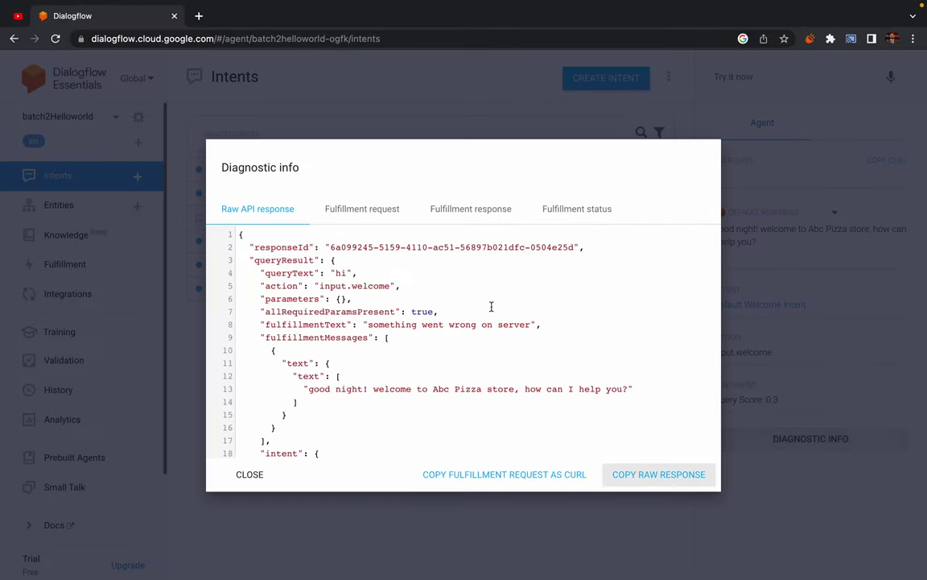
left_click(362, 211)
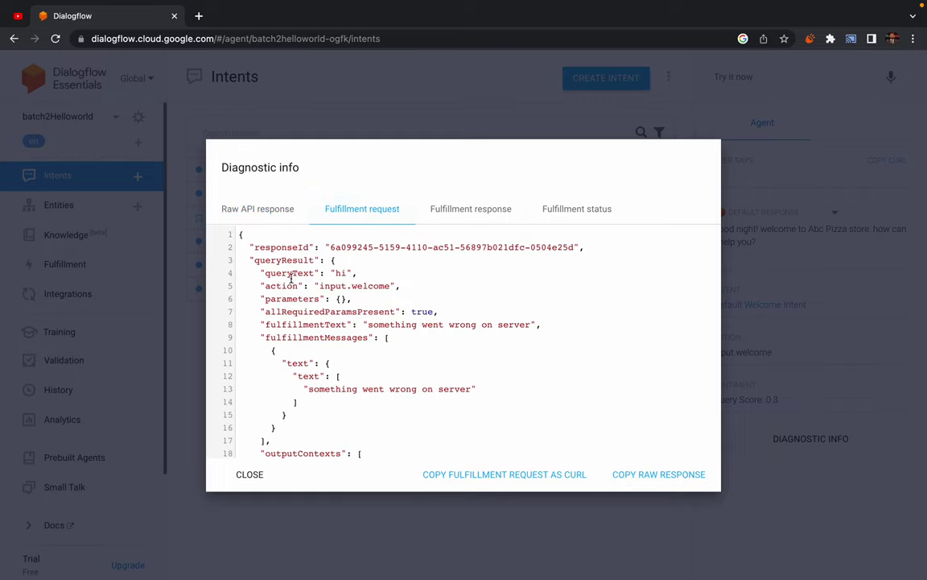
scroll(309, 330, "down", 5)
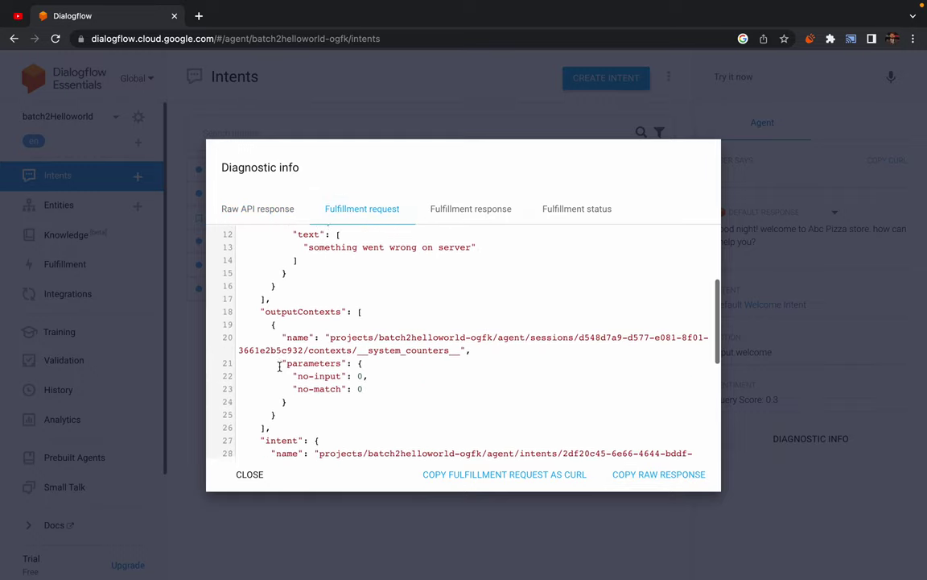
left_click_drag(282, 326, 362, 369)
left_click(390, 390)
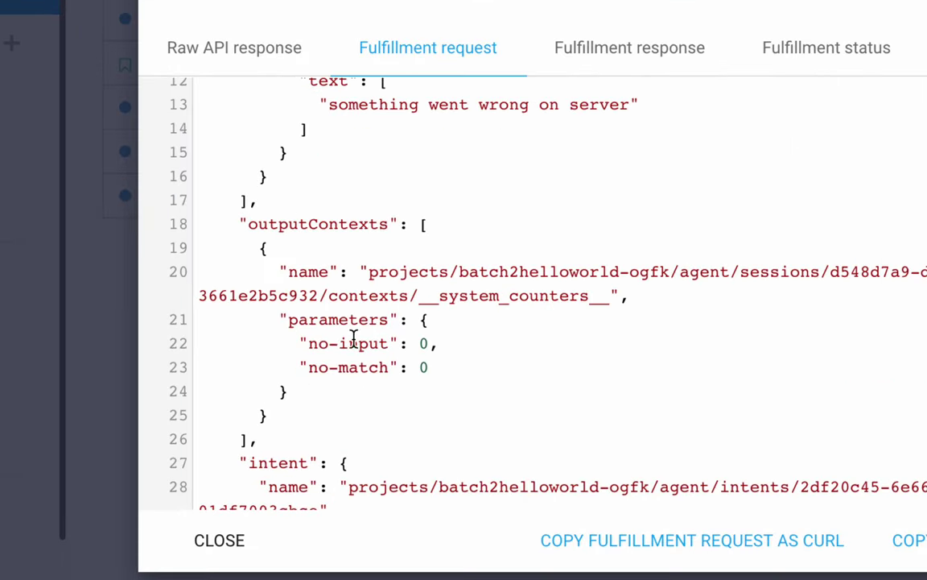
left_click_drag(292, 367, 324, 367)
left_click(302, 367)
scroll(334, 370, "down", 4)
scroll(334, 370, "up", 7)
Review the fulfillment response and the raw API response for the "hi" query, and close the diagnostic info
left_click(616, 56)
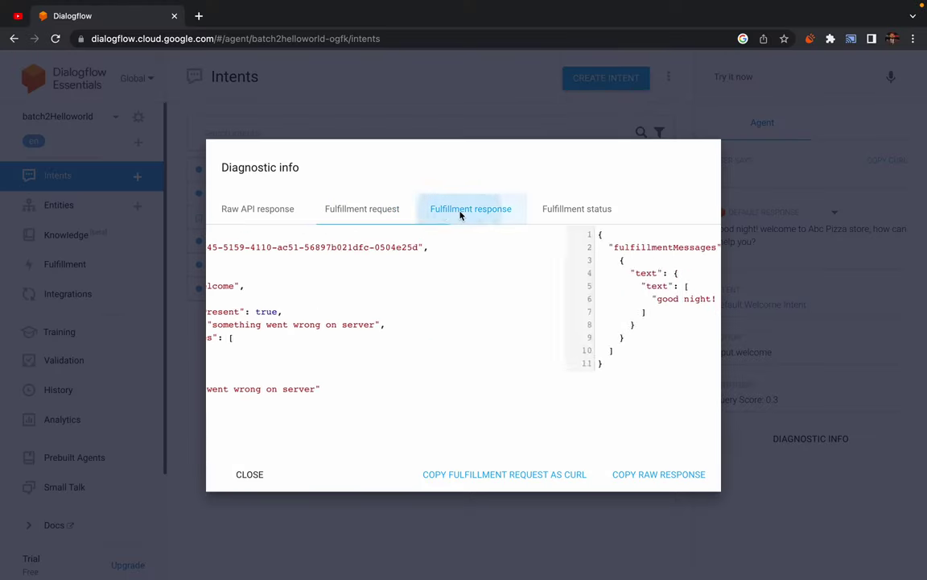
left_click_drag(300, 252, 331, 323)
left_click(333, 287)
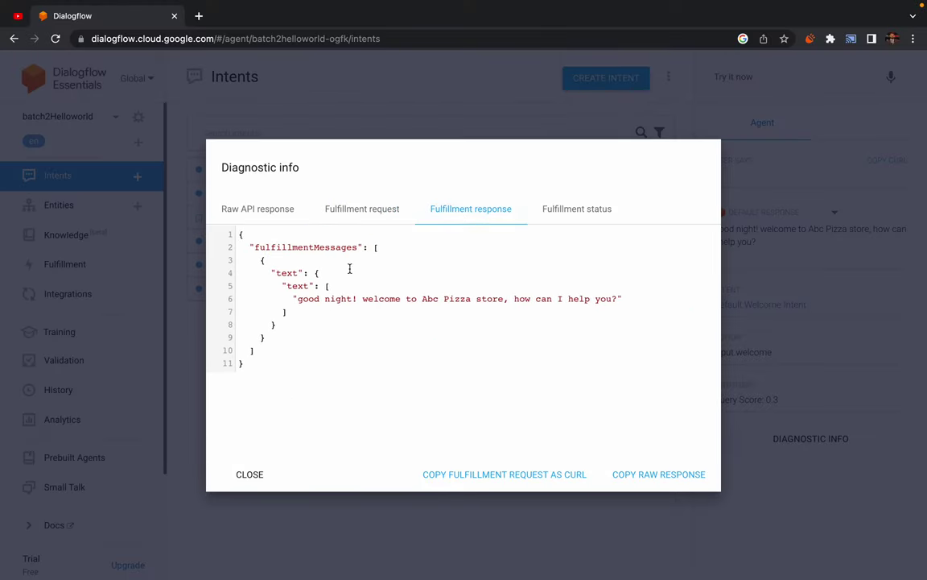
left_click(252, 212)
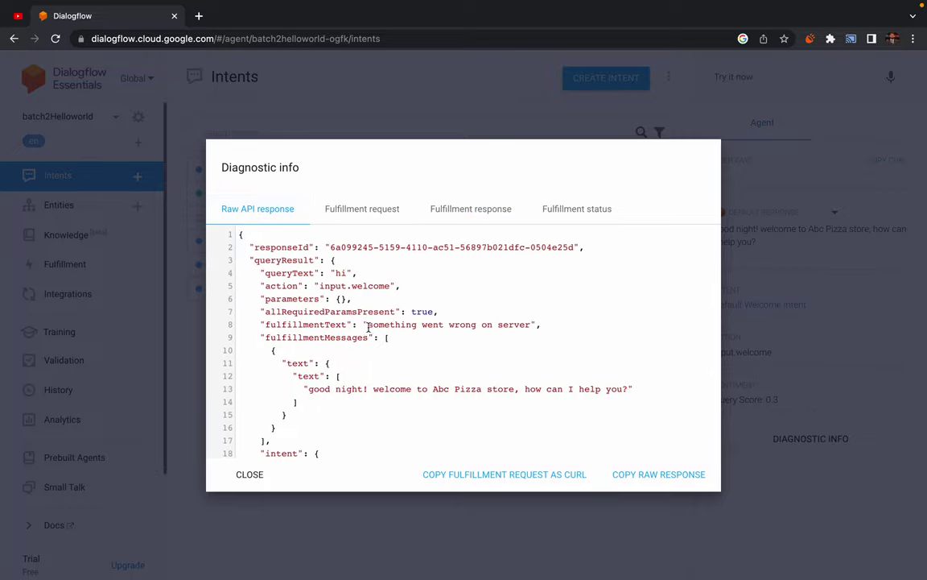
scroll(297, 338, "down", 5)
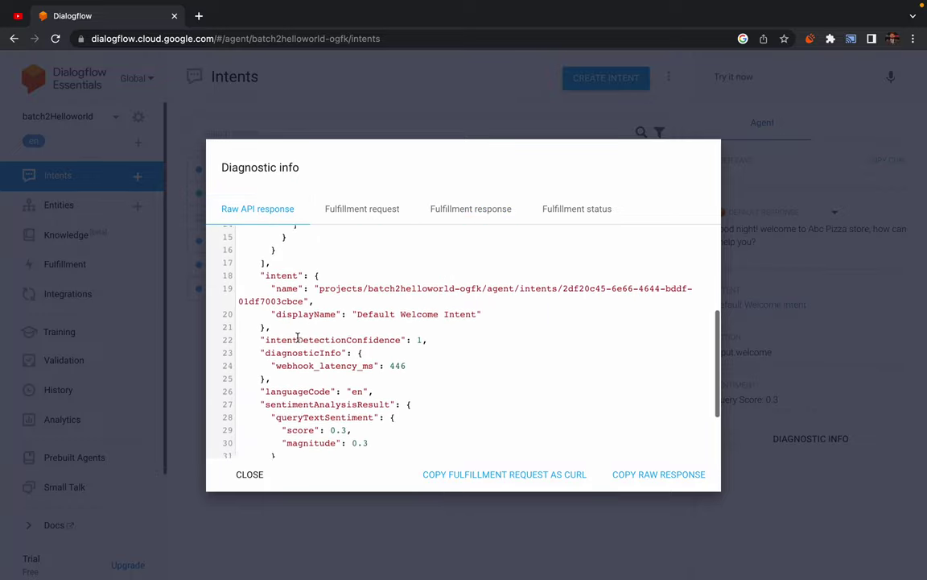
scroll(297, 338, "down", 1)
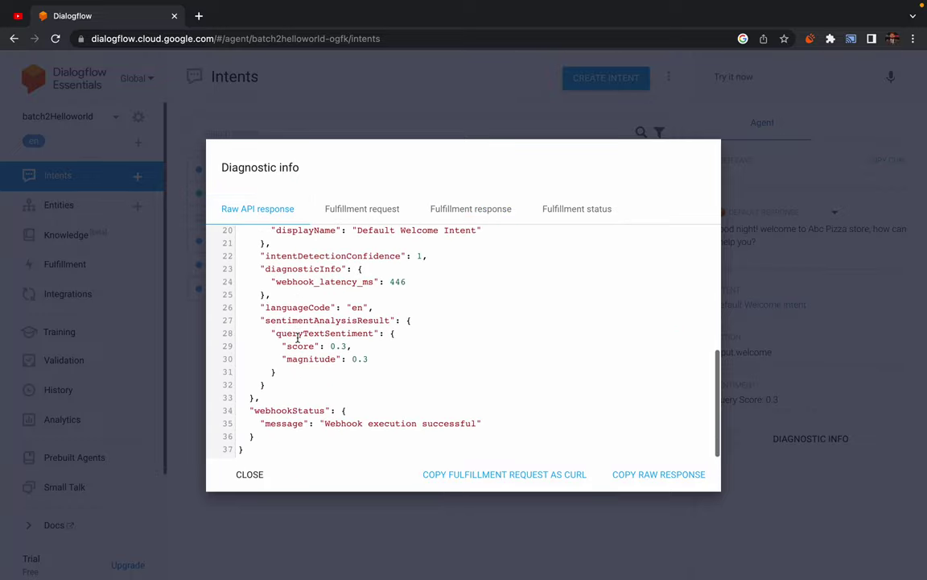
scroll(297, 337, "up", 5)
left_click(252, 477)
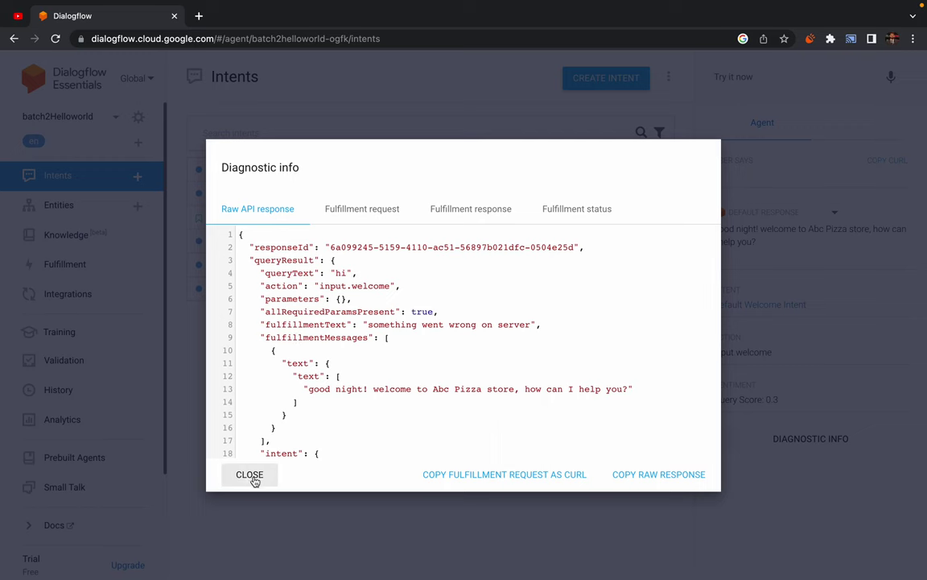
Test the agent with the message "order pizza"
left_click(739, 78)
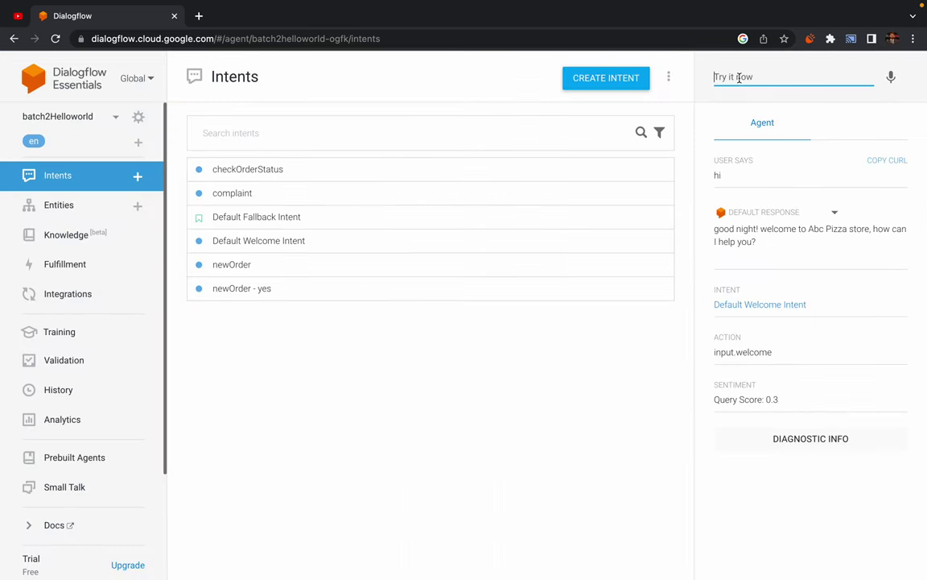
type("or")
type("der pizza")
key("Return")
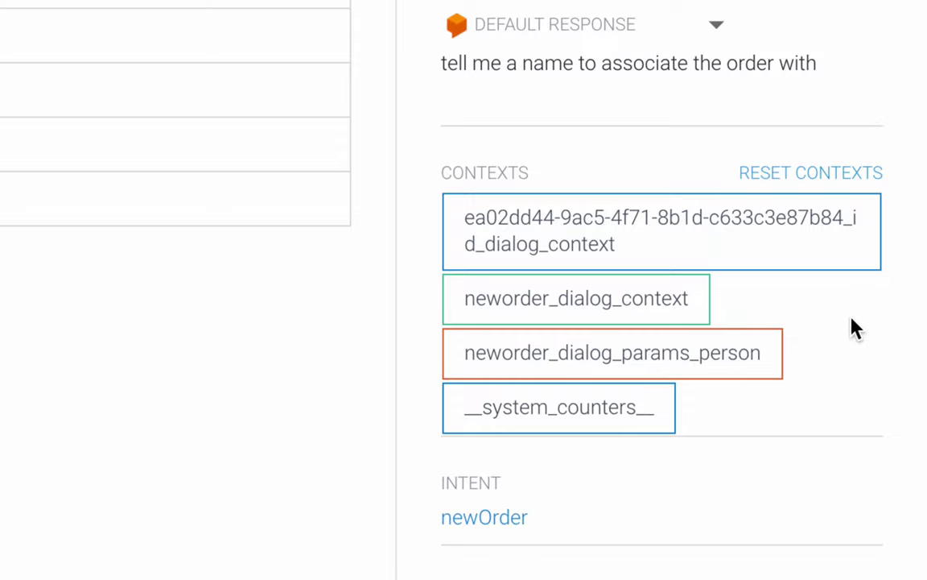
Open the diagnostic info for the "order pizza" query and locate the outputContexts section in the raw API response
scroll(668, 527, "down", 3)
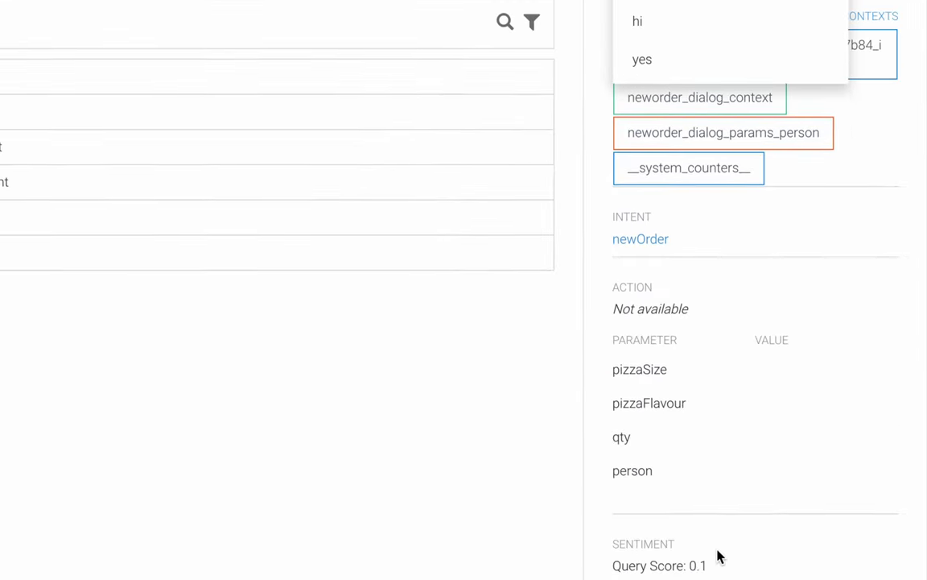
scroll(718, 555, "down", 3)
left_click(788, 519)
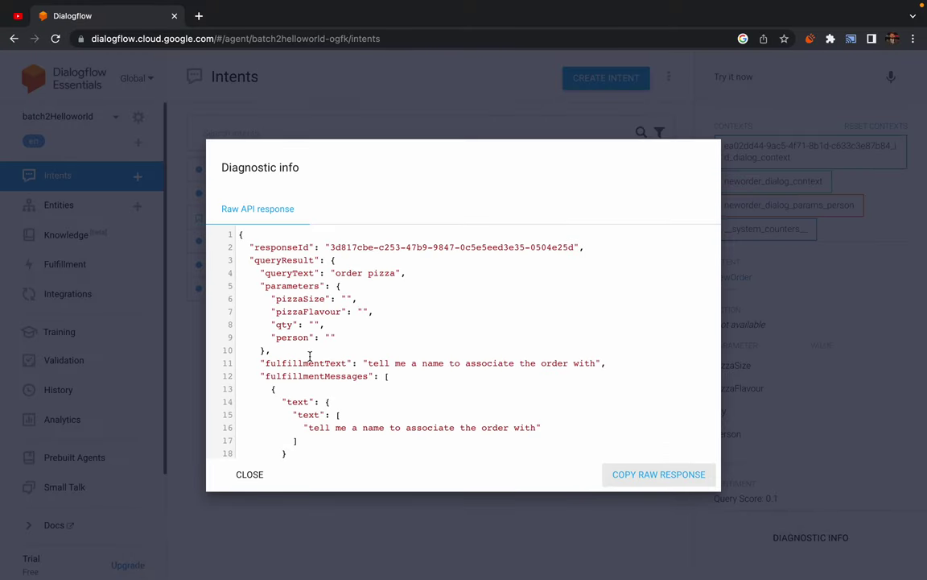
scroll(309, 355, "down", 6)
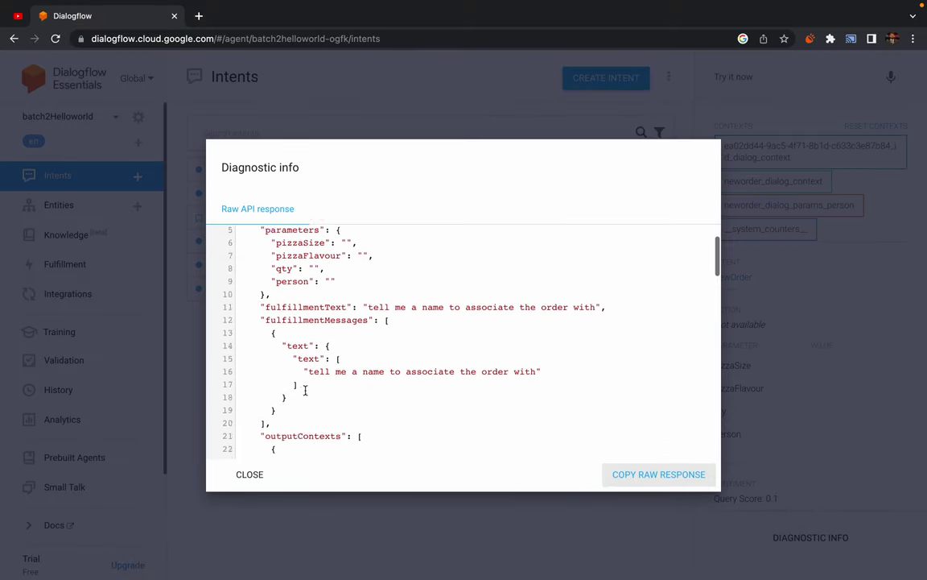
scroll(296, 394, "down", 1)
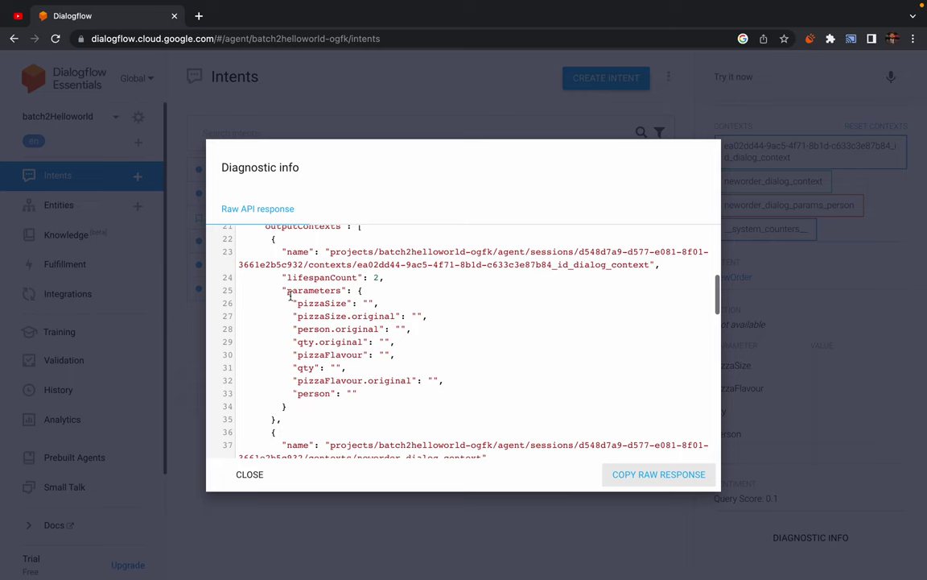
scroll(294, 301, "up", 2)
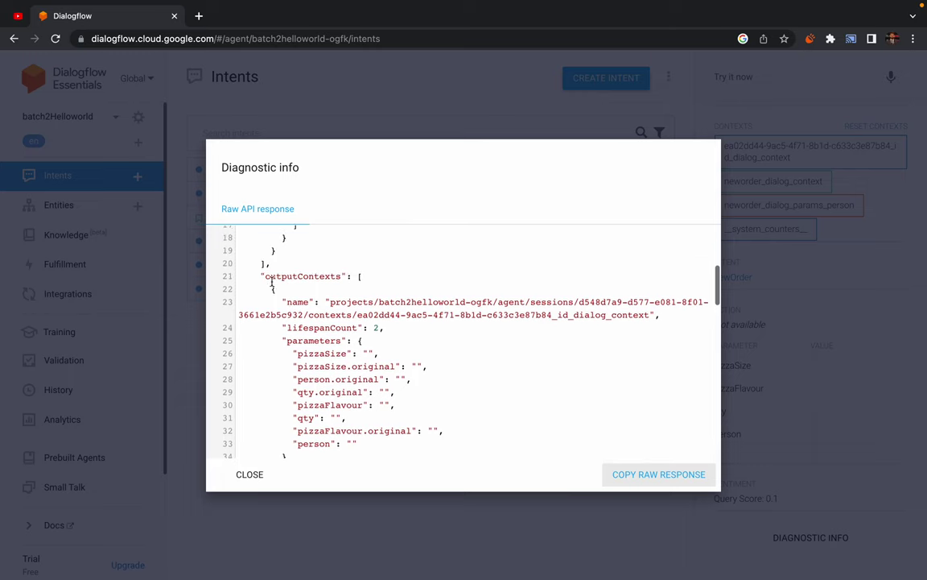
left_click_drag(265, 276, 343, 277)
left_click(296, 371)
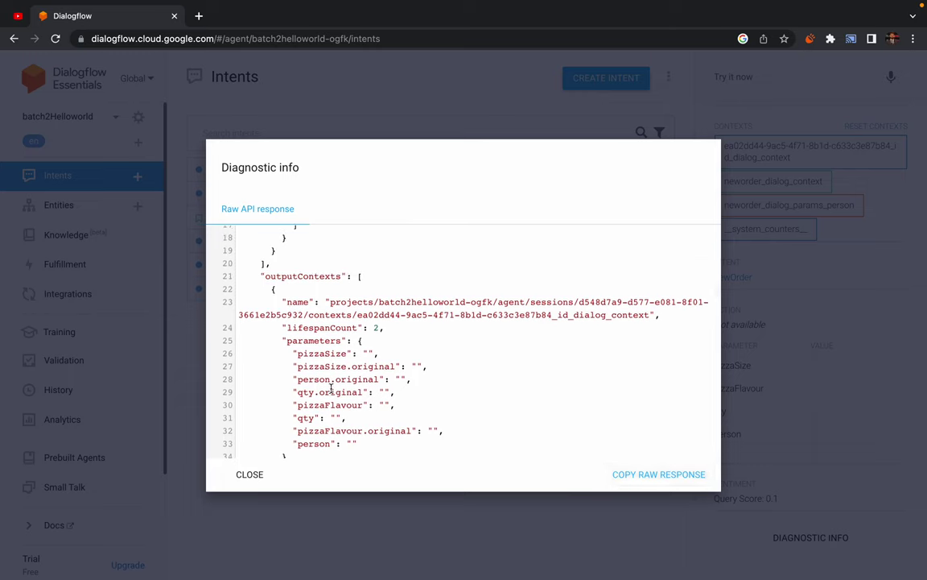
Examine the names, lifespans and parameters of the dialog contexts returned for "order pizza"
scroll(331, 389, "down", 1)
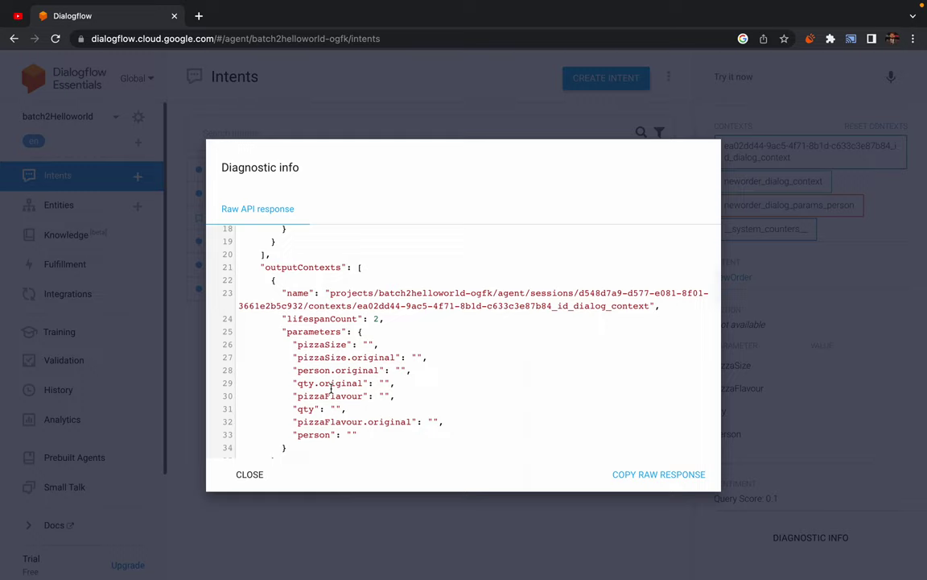
scroll(331, 389, "down", 5)
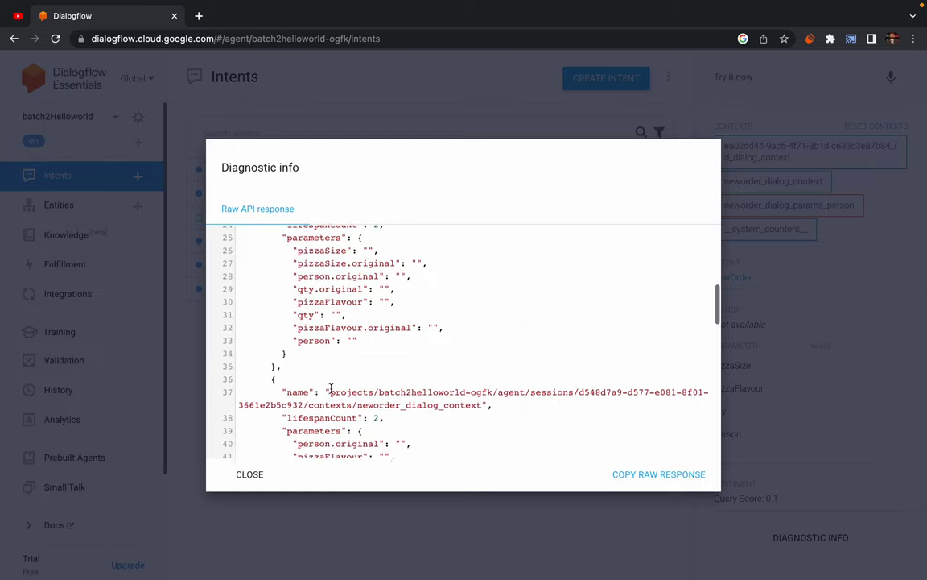
scroll(331, 389, "down", 4)
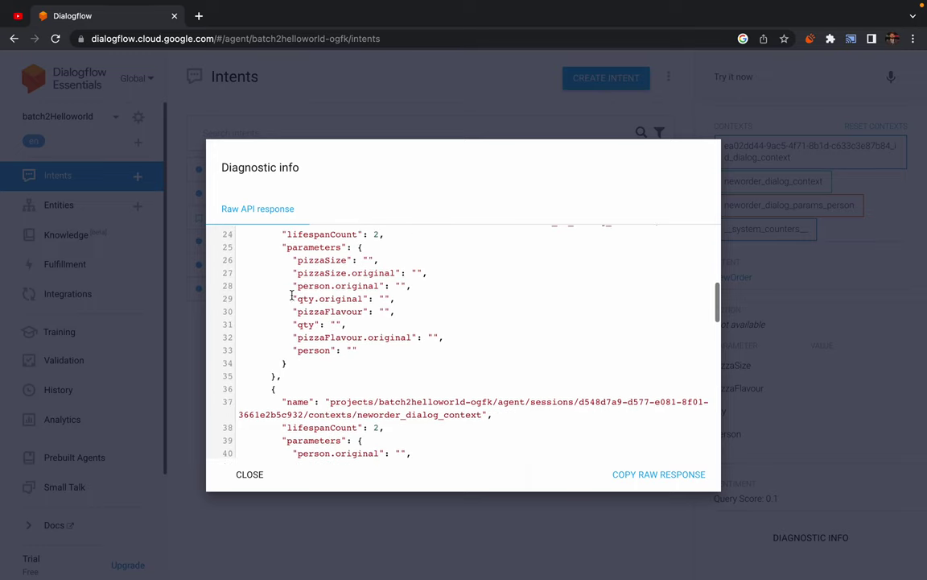
scroll(292, 296, "up", 3)
left_click_drag(277, 331, 387, 409)
left_click(324, 400)
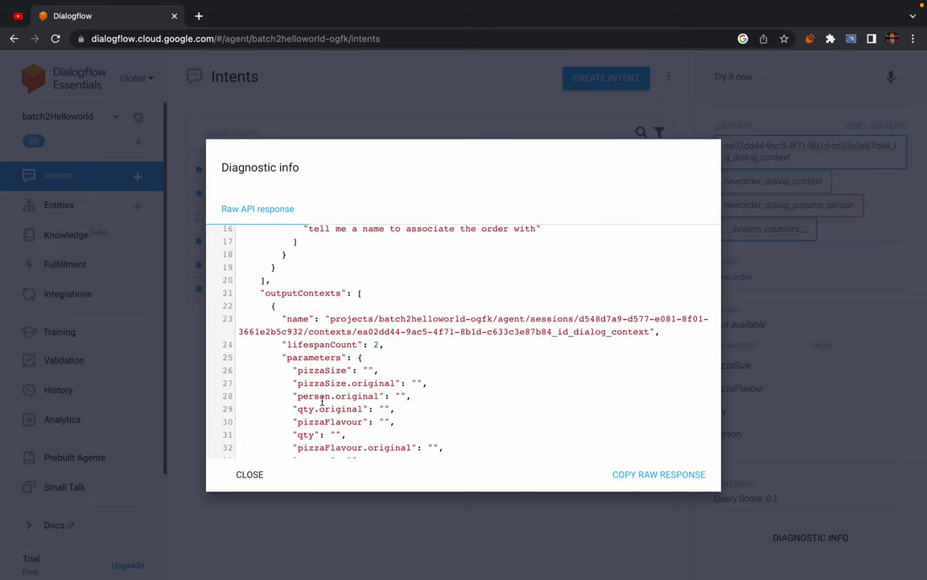
Review the remaining contexts and the matched intent for "order pizza", and close the diagnostic info
scroll(322, 400, "down", 10)
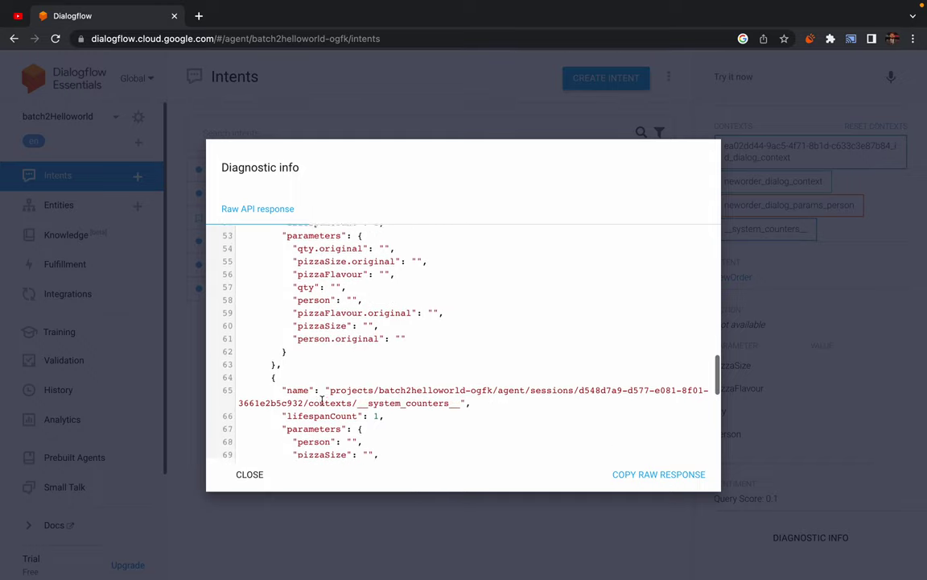
scroll(322, 400, "down", 3)
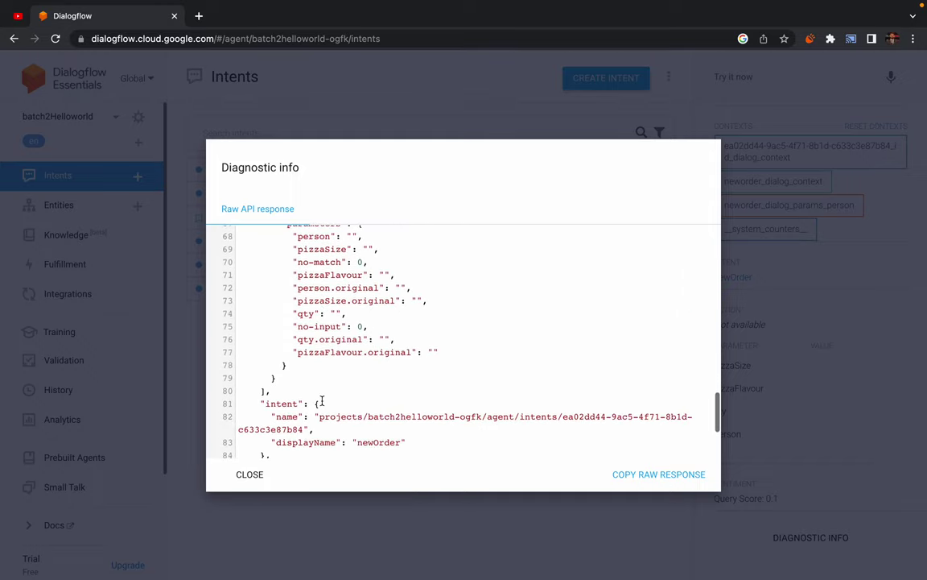
scroll(316, 372, "down", 3)
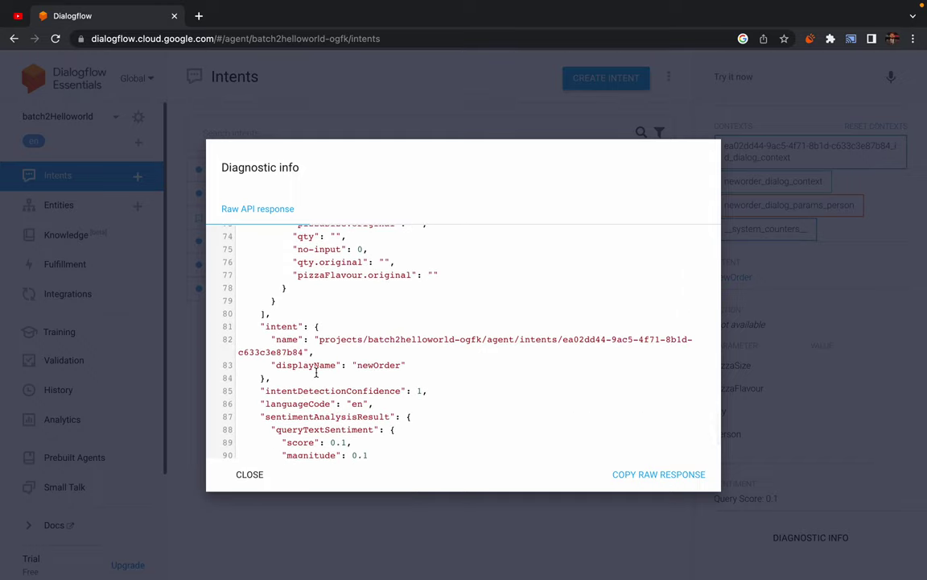
scroll(316, 372, "down", 2)
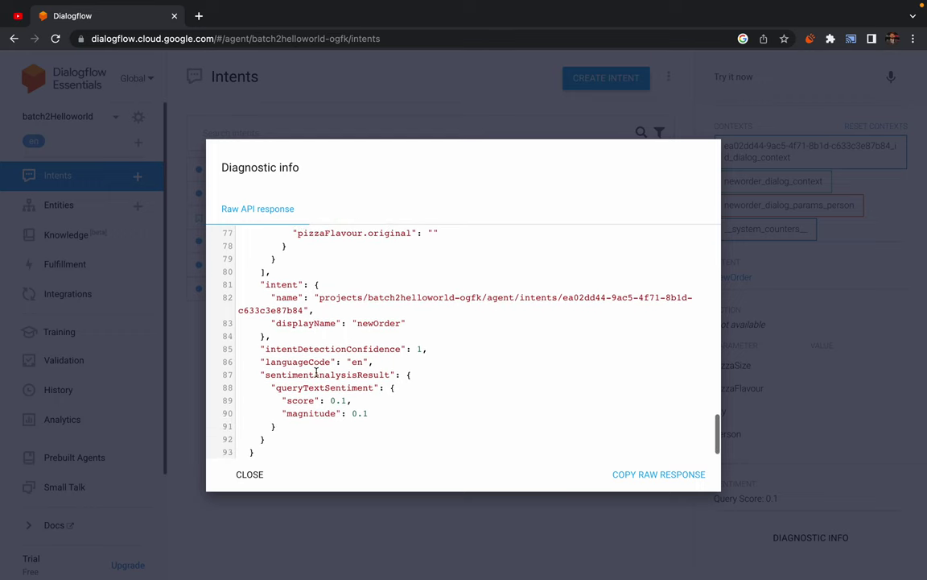
left_click(742, 206)
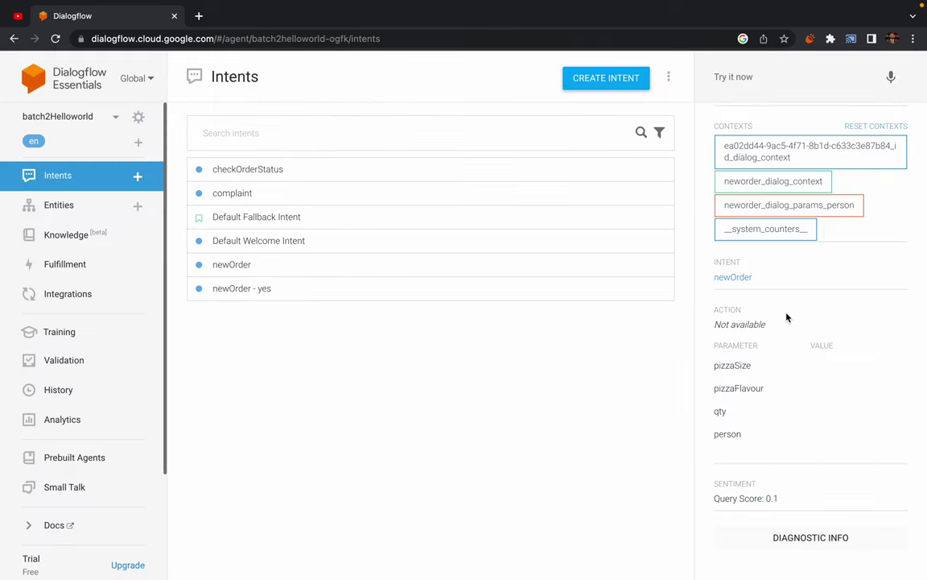
scroll(787, 317, "up", 1)
scroll(787, 317, "up", 1)
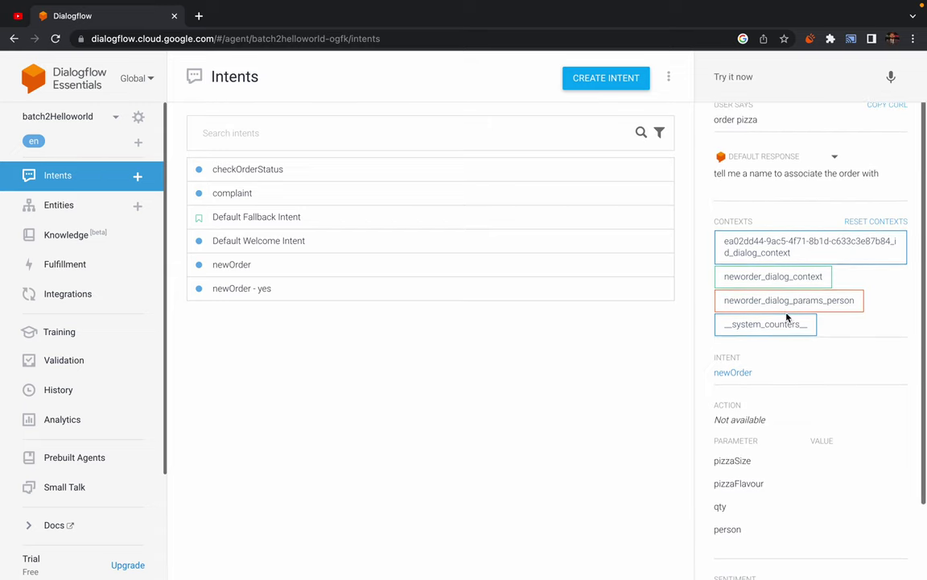
scroll(787, 317, "up", 1)
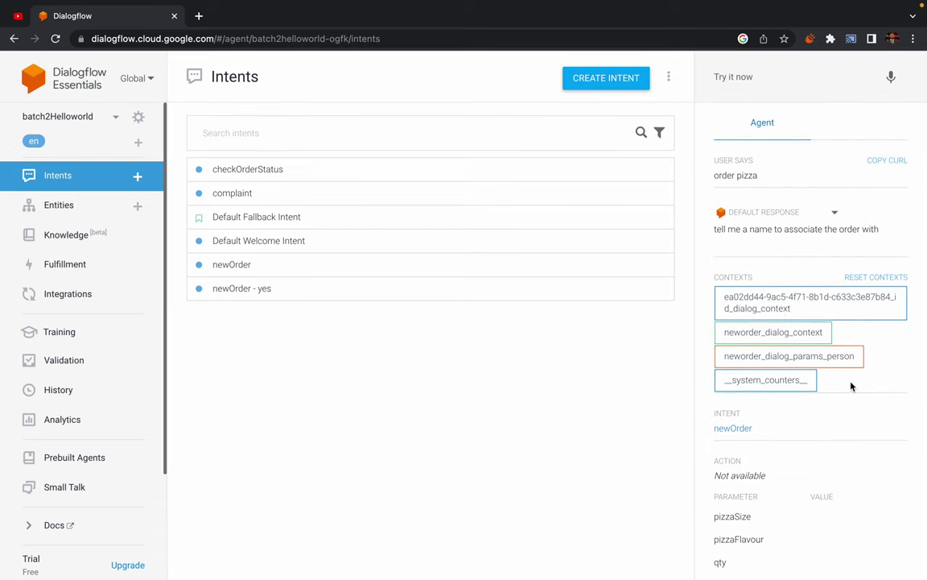
Answer the agent's order questions with the customer's name and a quantity of 3
left_click(754, 78)
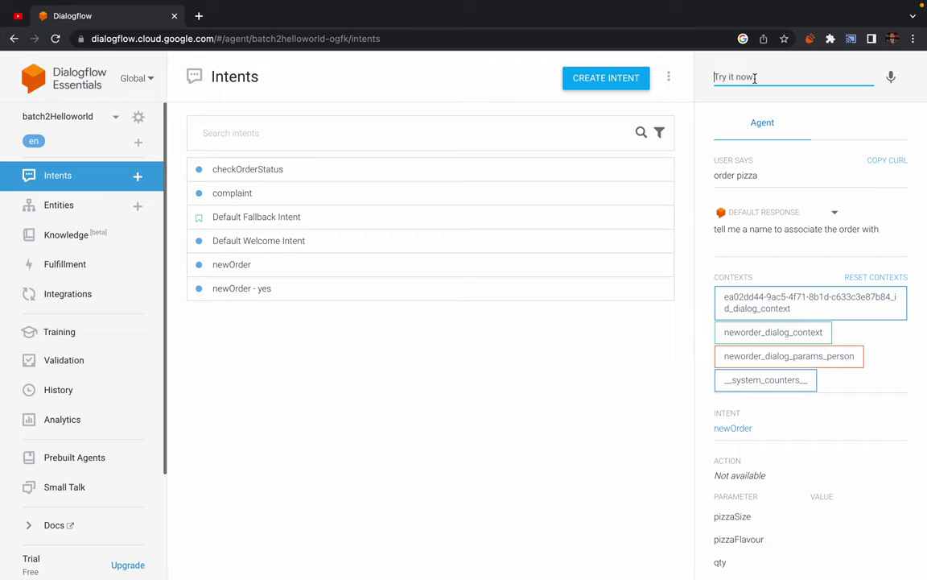
type("malik")
key("Return")
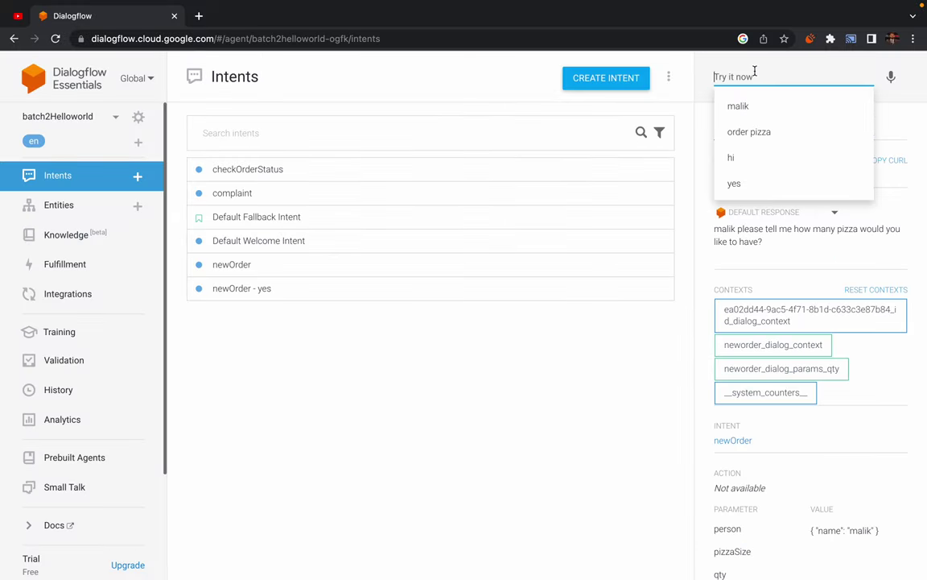
type("3")
key("Return")
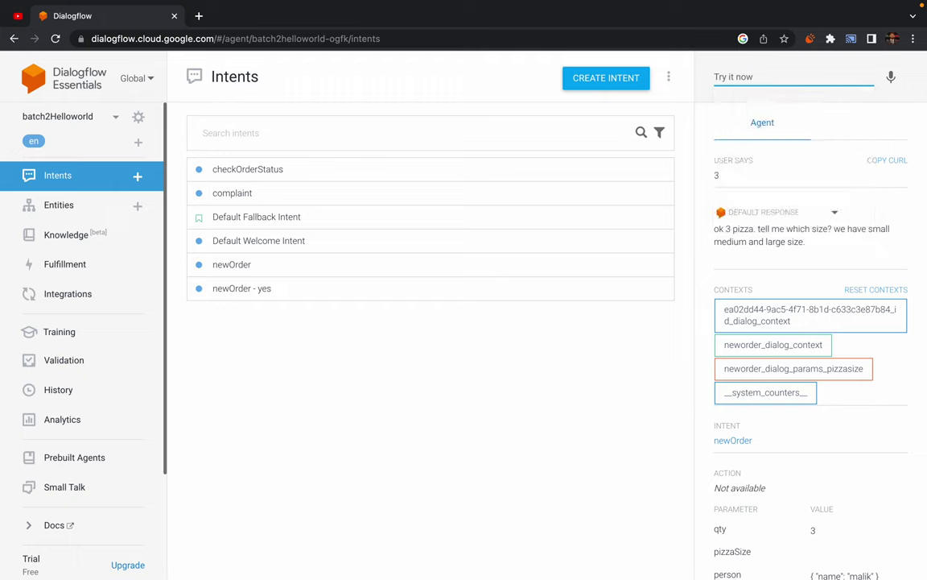
Answer the agent's size and flavour questions with "large" and "fajita"
type("large")
key("Return")
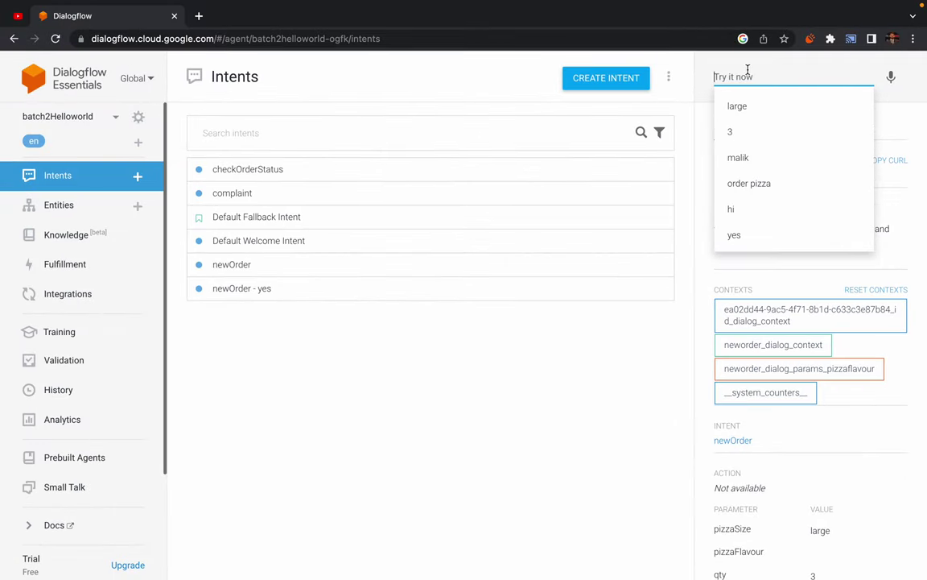
type("f")
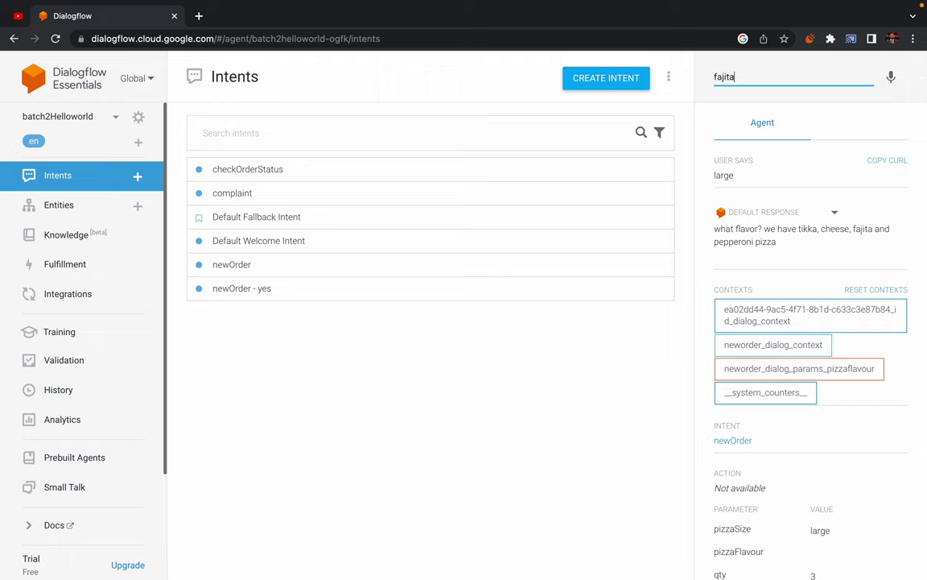
type("ajita")
key("Return")
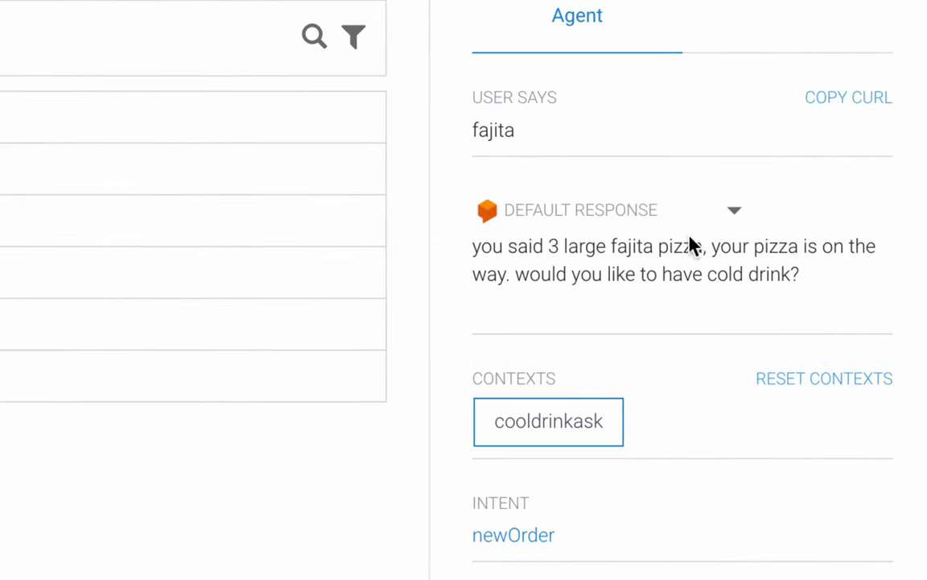
Read the agent's reply to "fajita", checking the order summary and the cold drink question
left_click_drag(475, 247, 613, 246)
double_click(630, 247)
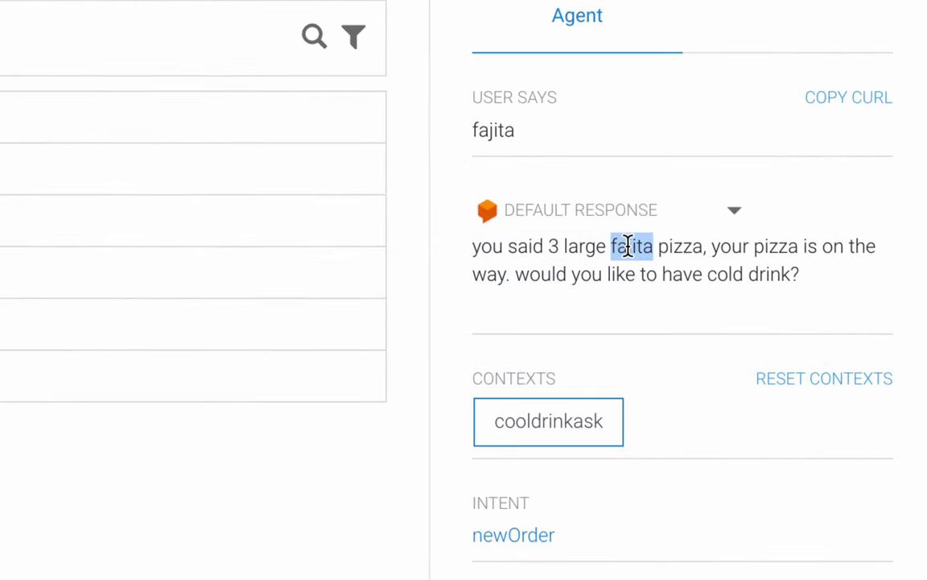
double_click(681, 246)
left_click(744, 246)
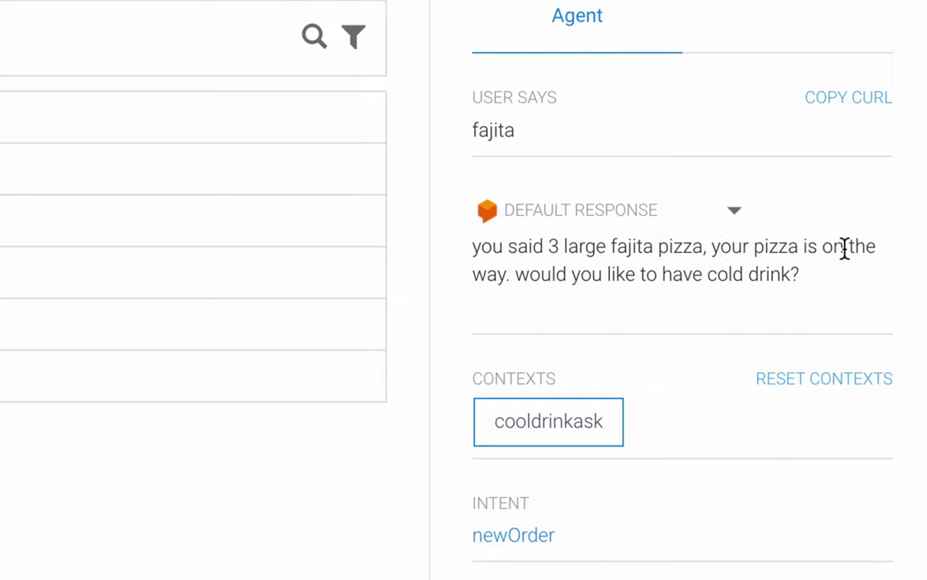
left_click_drag(517, 273, 772, 280)
left_click(808, 289)
Open the diagnostic info for the "fajita" query and view its fulfillment response
scroll(719, 530, "down", 2)
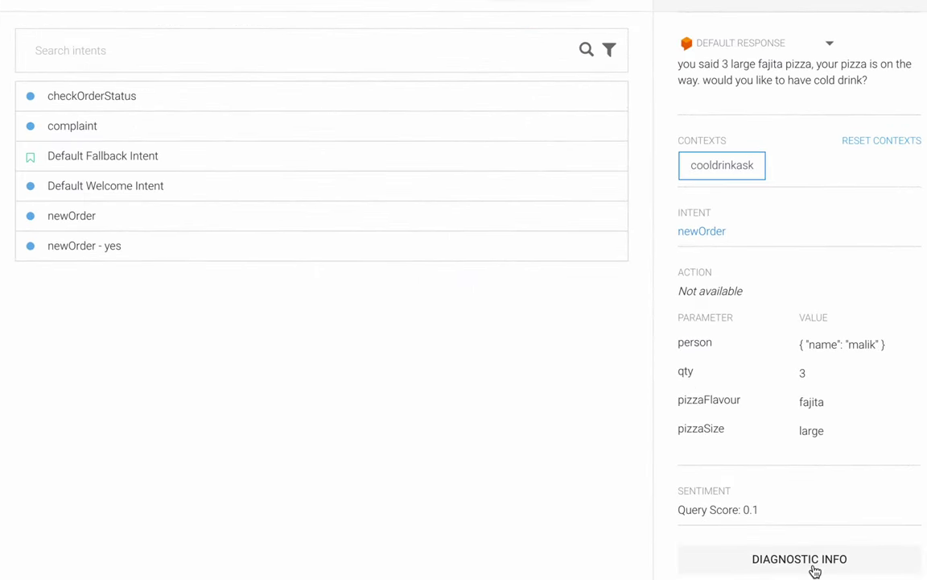
left_click(821, 541)
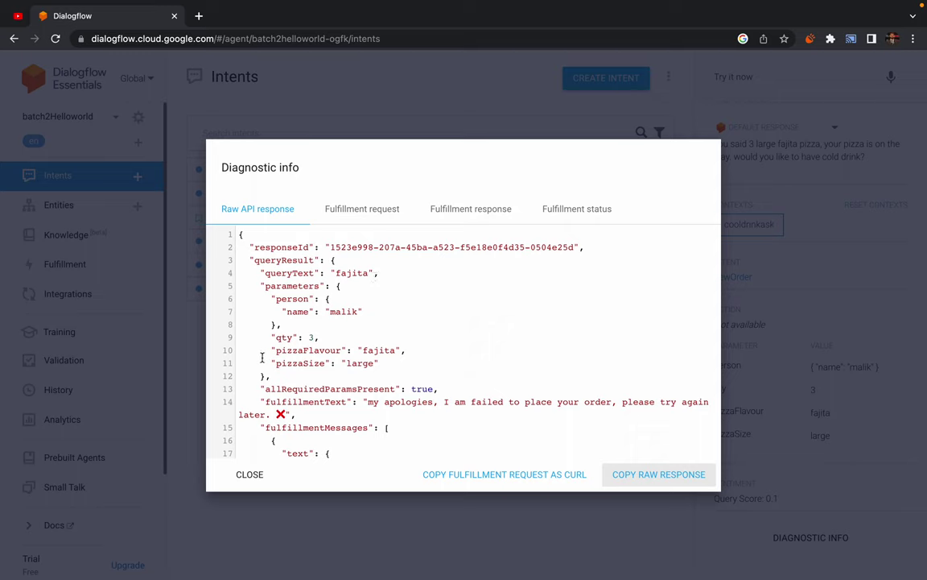
scroll(262, 357, "down", 5)
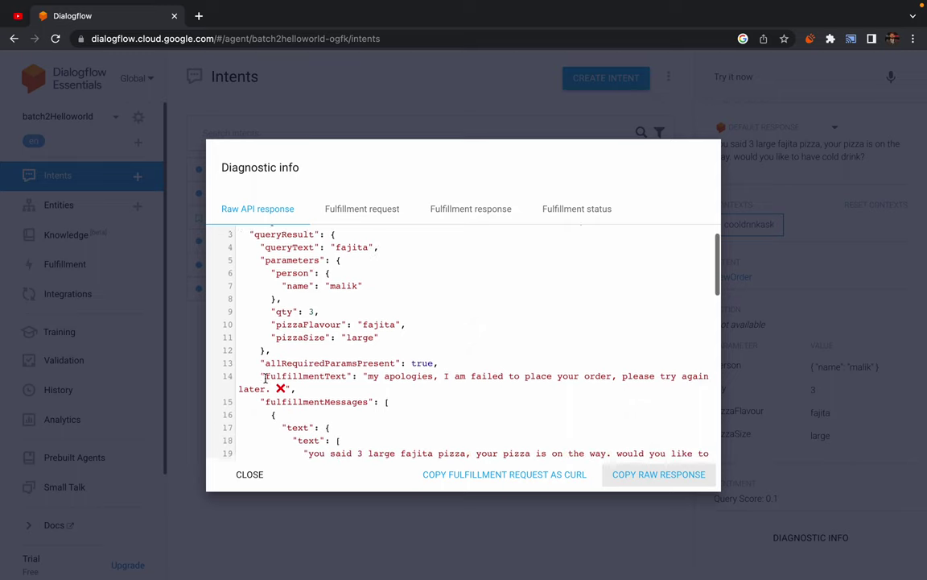
left_click(477, 211)
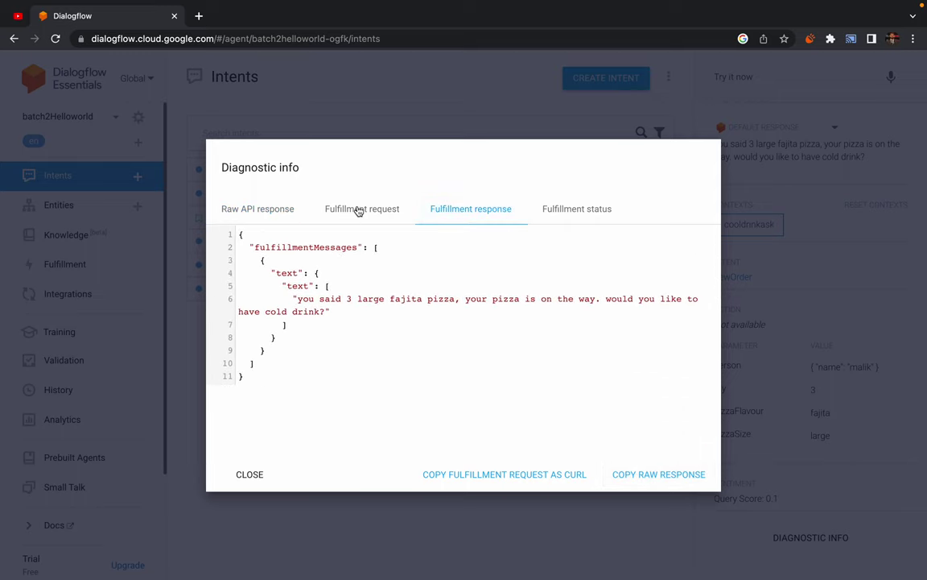
Review the raw API response for the "fajita" query through to the webhook status
left_click(258, 210)
scroll(272, 341, "down", 2)
scroll(272, 342, "down", 5)
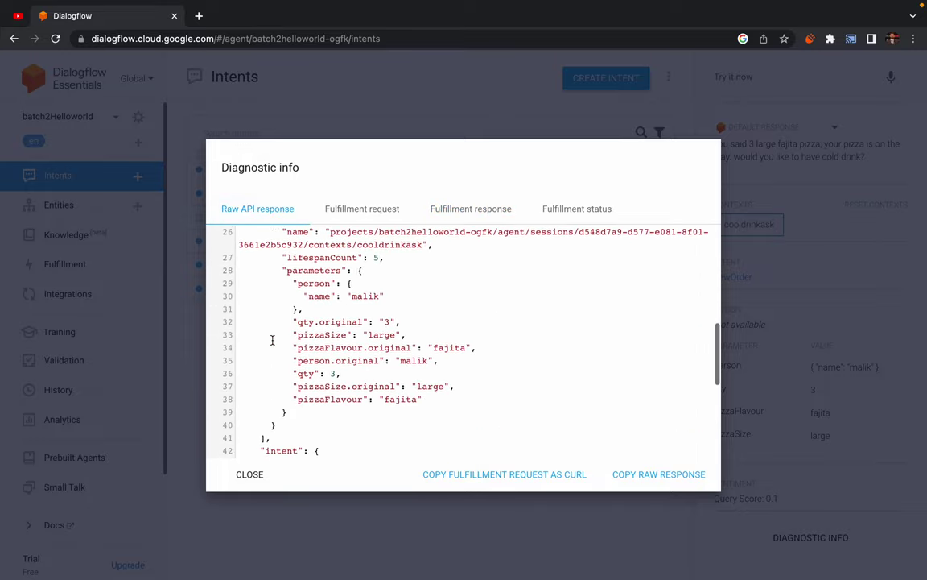
scroll(338, 304, "down", 5)
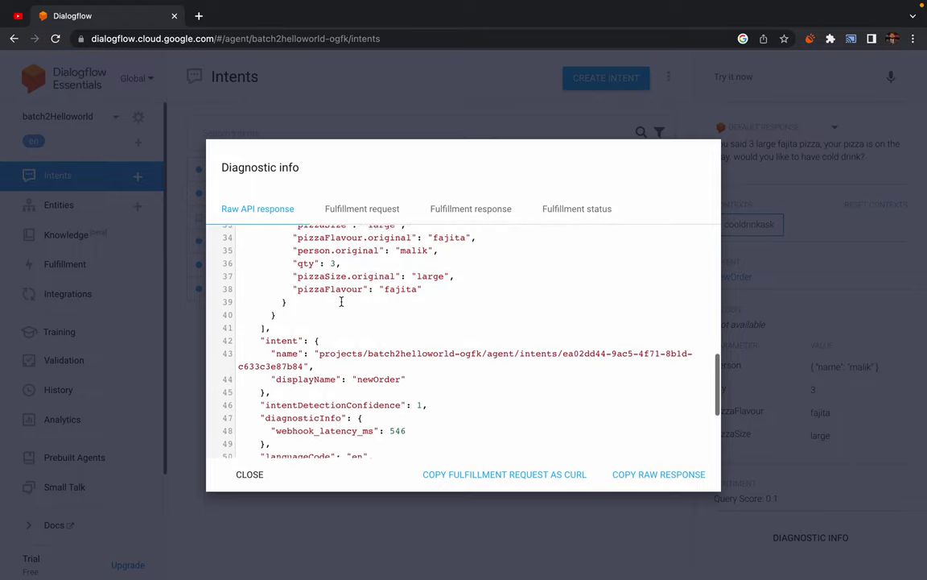
scroll(341, 301, "down", 2)
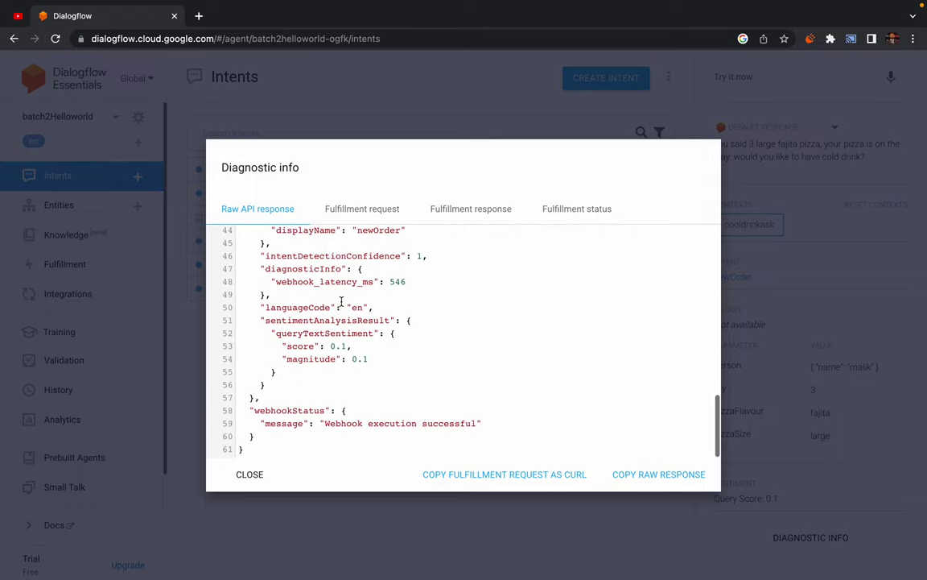
Examine the cooldrinkask entry under outputContexts in the raw API response, including its lifespan and parameters
scroll(341, 301, "up", 10)
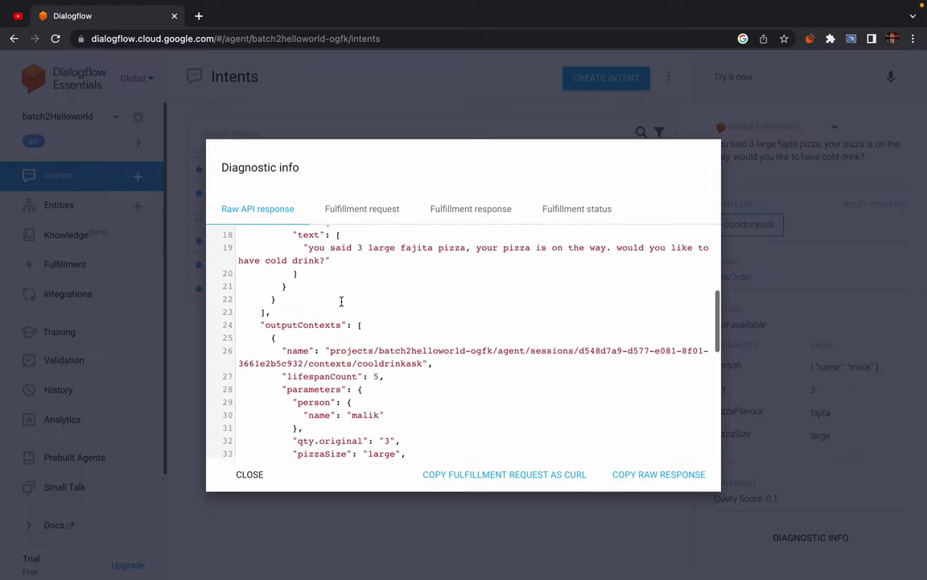
scroll(342, 301, "down", 1)
left_click_drag(261, 303, 439, 415)
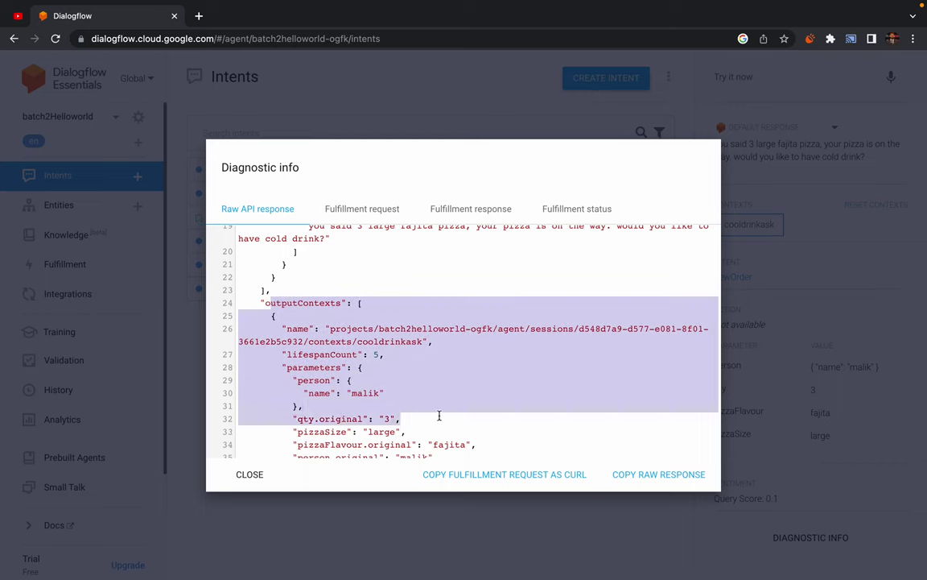
scroll(342, 380, "down", 1)
left_click(315, 306)
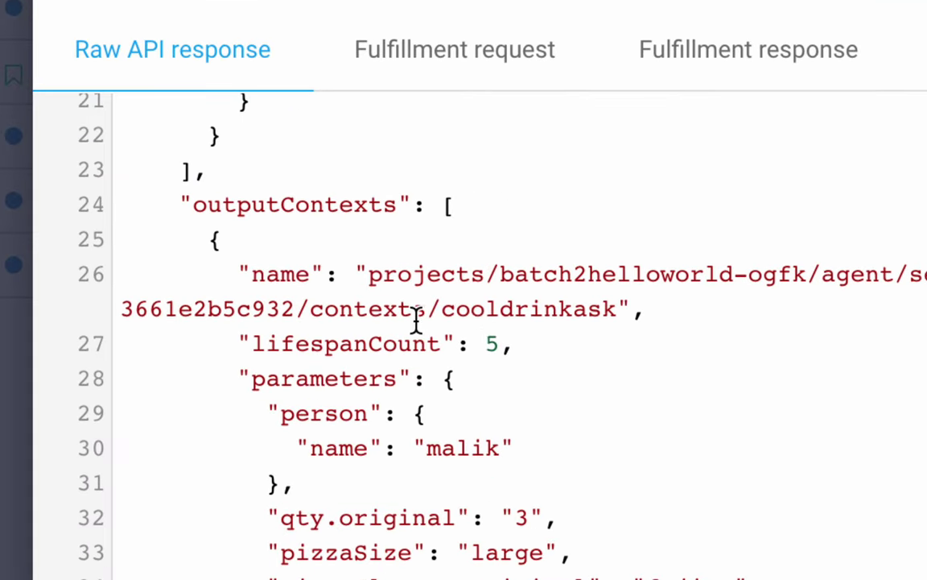
Check the name and lifespanCount of the cooldrinkask output context in the raw API response for "fajita"
left_click_drag(358, 304, 421, 307)
left_click_drag(608, 316, 615, 317)
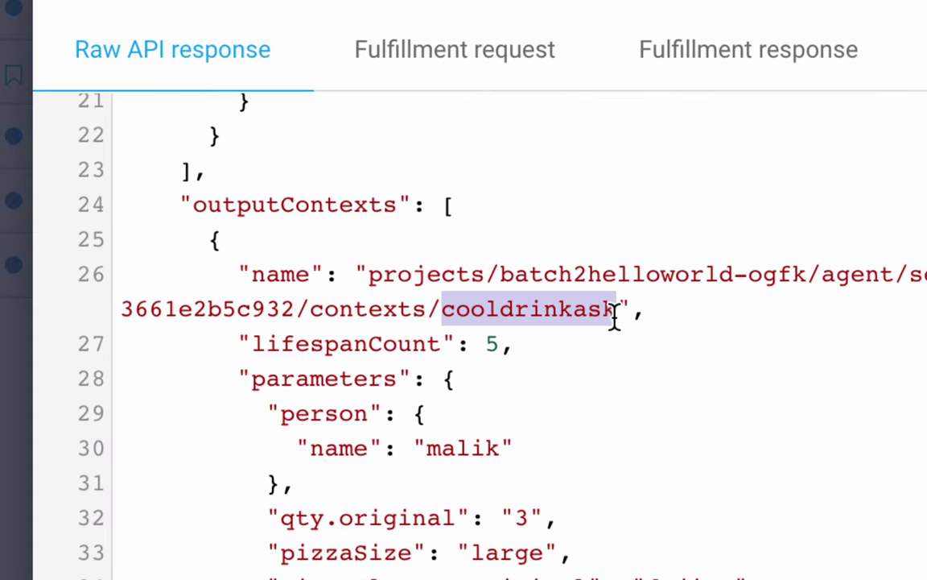
left_click_drag(250, 345, 498, 342)
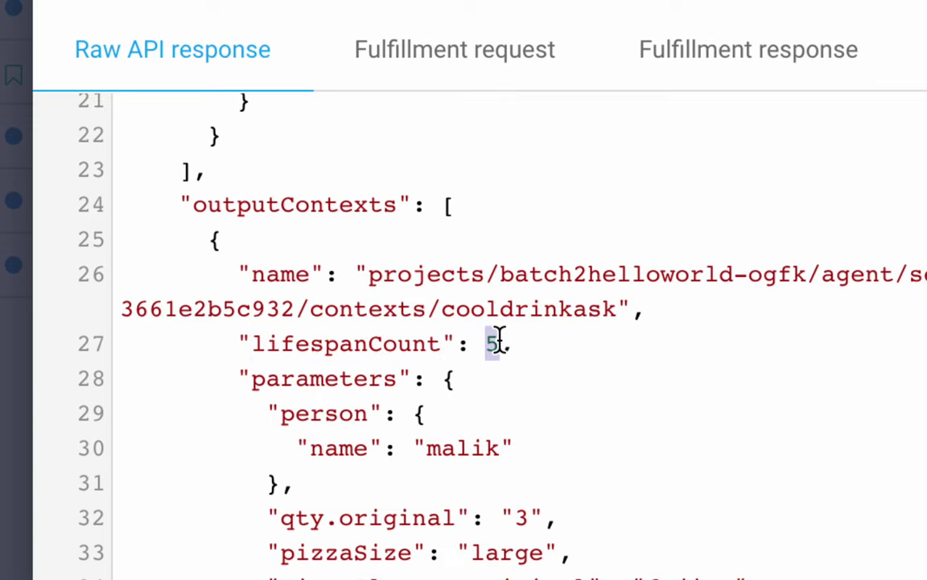
scroll(431, 385, "down", 3)
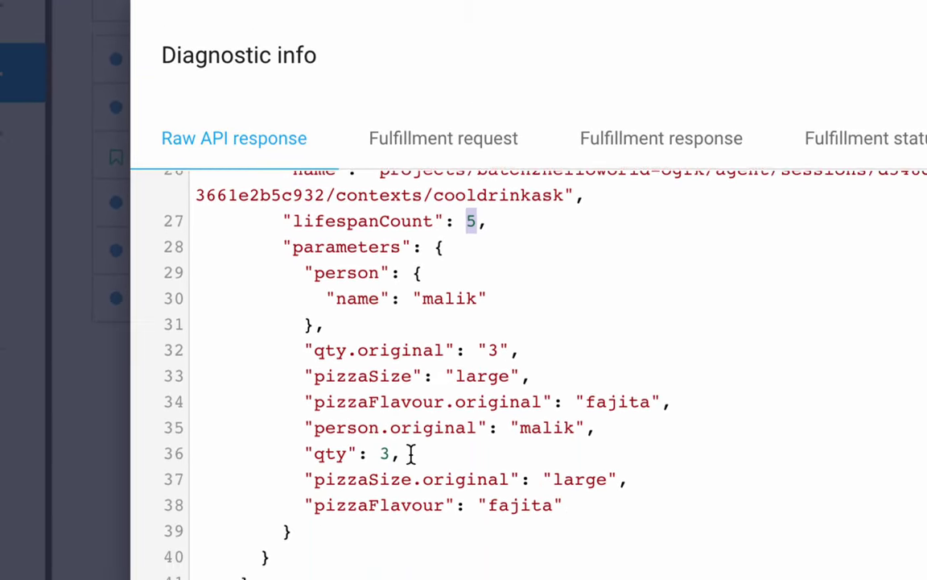
scroll(411, 454, "up", 1)
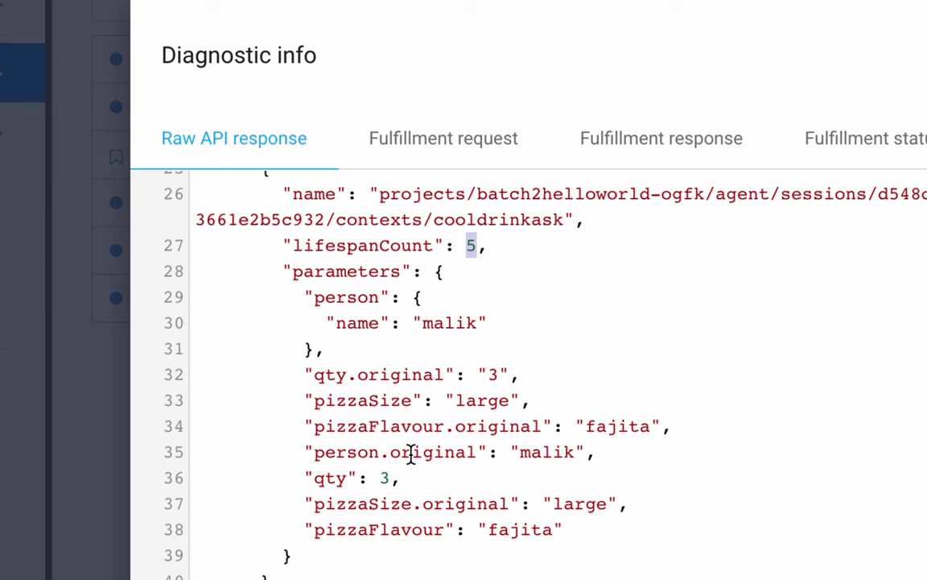
Review the order parameters carried by cooldrinkask and the matched intent in the raw response, and close the diagnostic info
left_click(284, 274)
left_click_drag(283, 274, 298, 521)
scroll(373, 244, "up", 3)
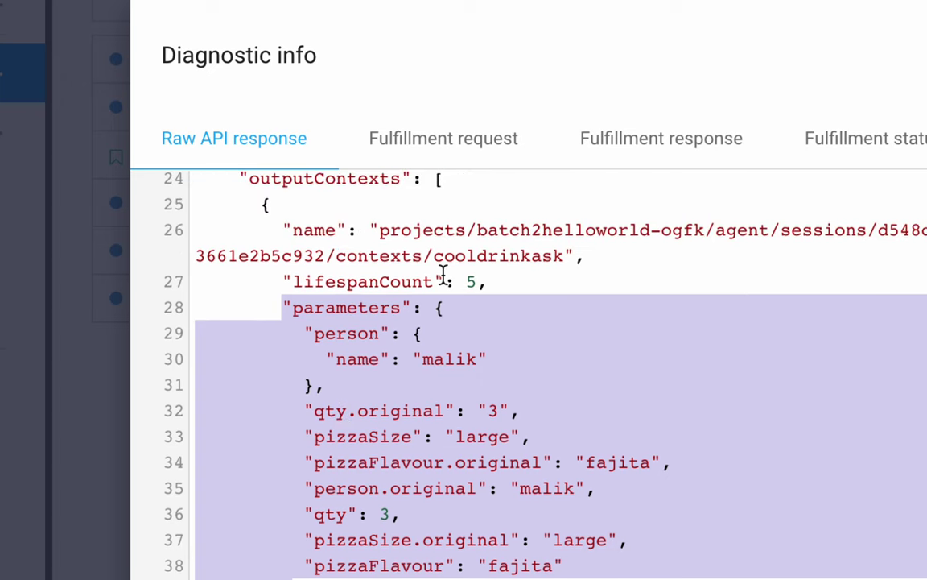
scroll(428, 362, "down", 2)
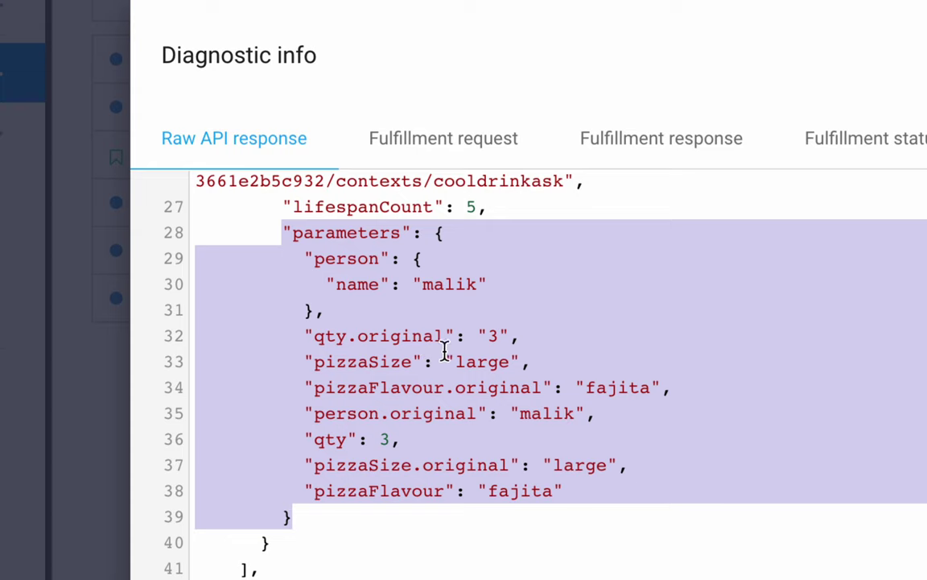
scroll(403, 449, "down", 2)
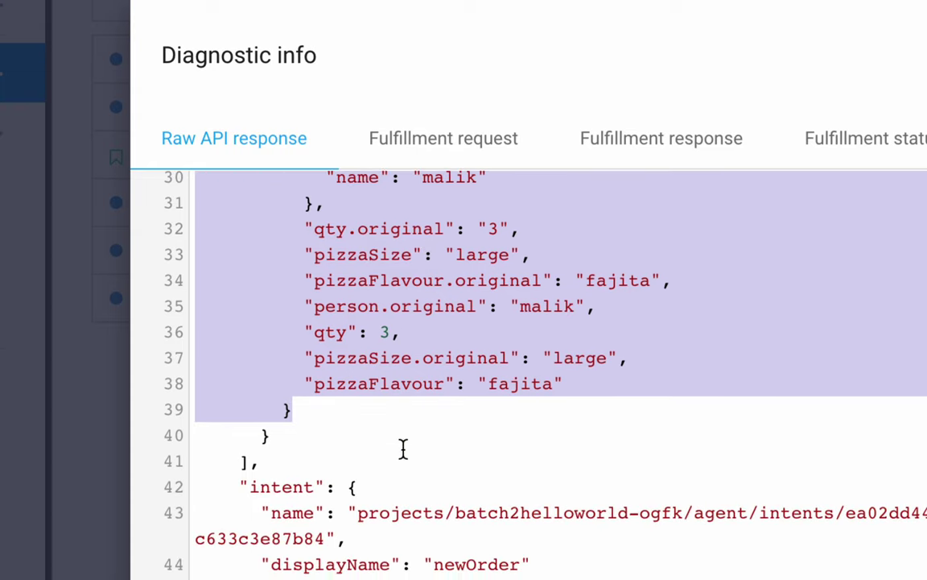
scroll(356, 483, "down", 4)
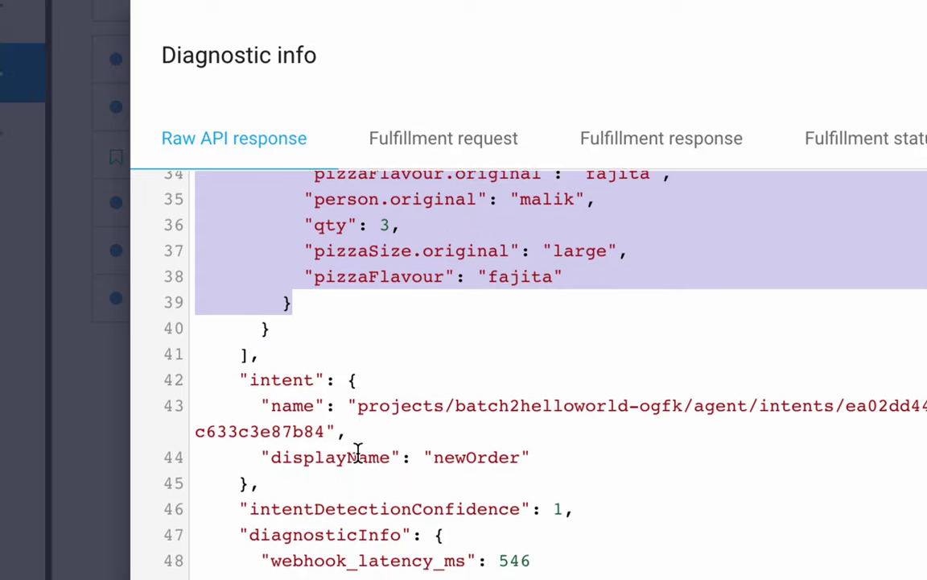
scroll(358, 453, "down", 1)
scroll(358, 450, "up", 15)
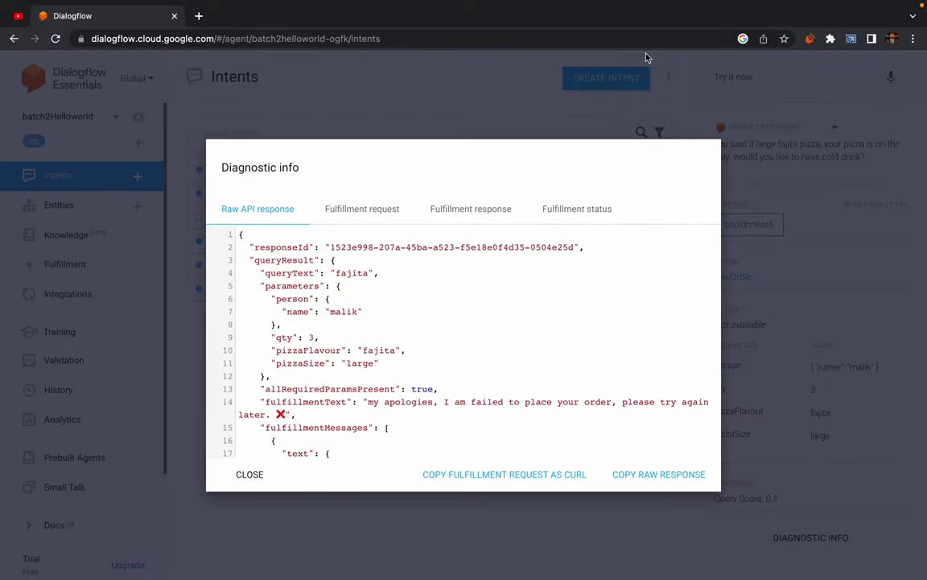
left_click(753, 130)
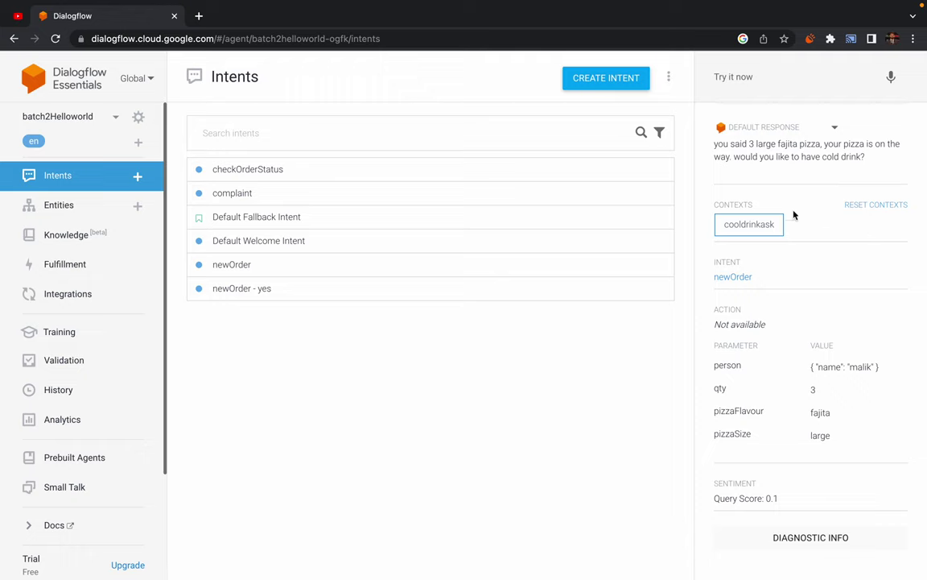
Answer the agent's cold drink question with "yes" in the test console
left_click(774, 78)
type("yes")
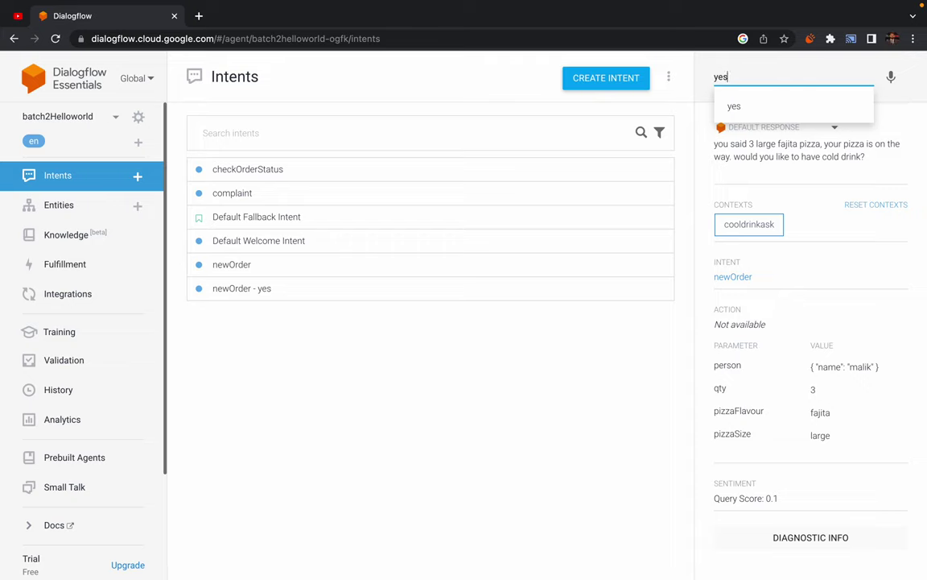
key("Return")
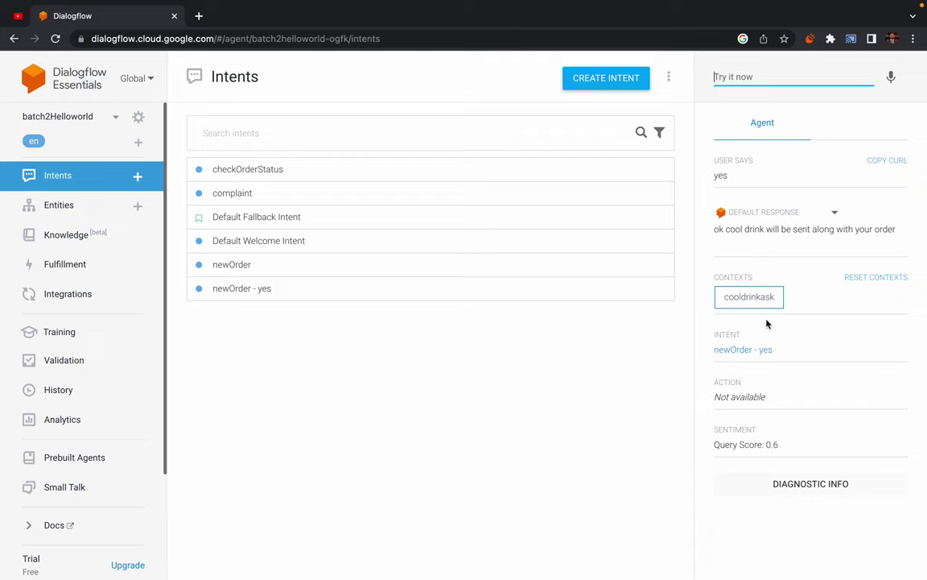
Inspect the cooldrinkask lifespanCount in the diagnostic info for the "yes" query, and close it
left_click(809, 486)
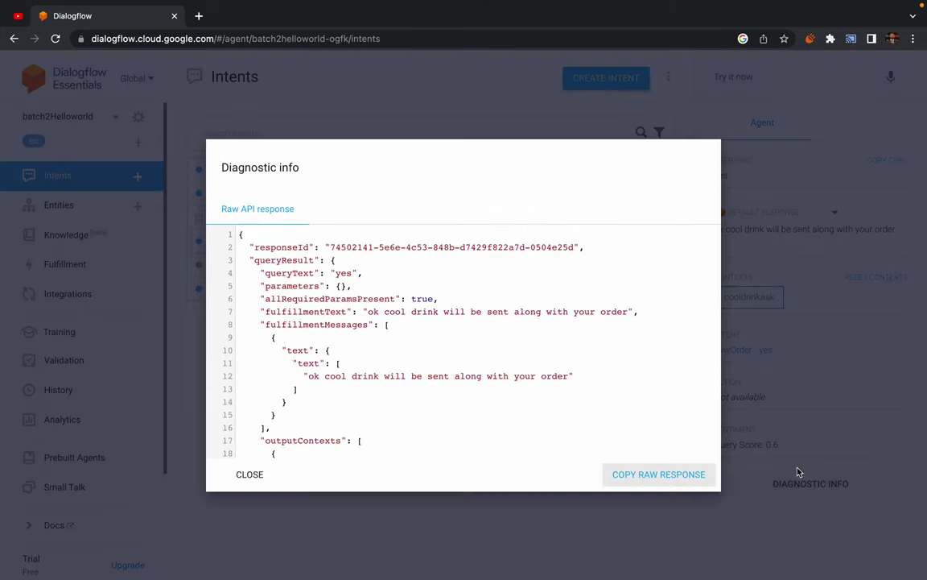
scroll(330, 348, "down", 5)
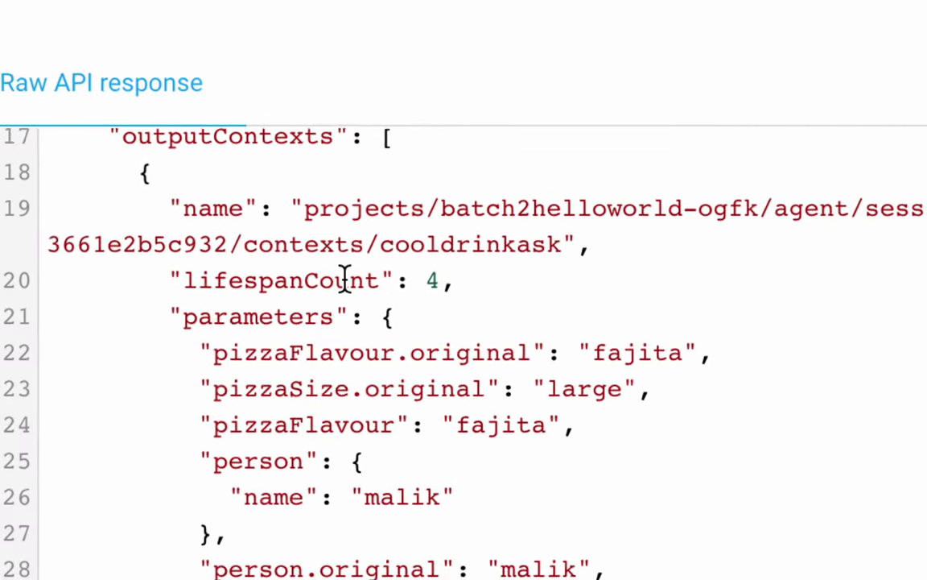
left_click_drag(332, 279, 393, 279)
left_click(395, 280)
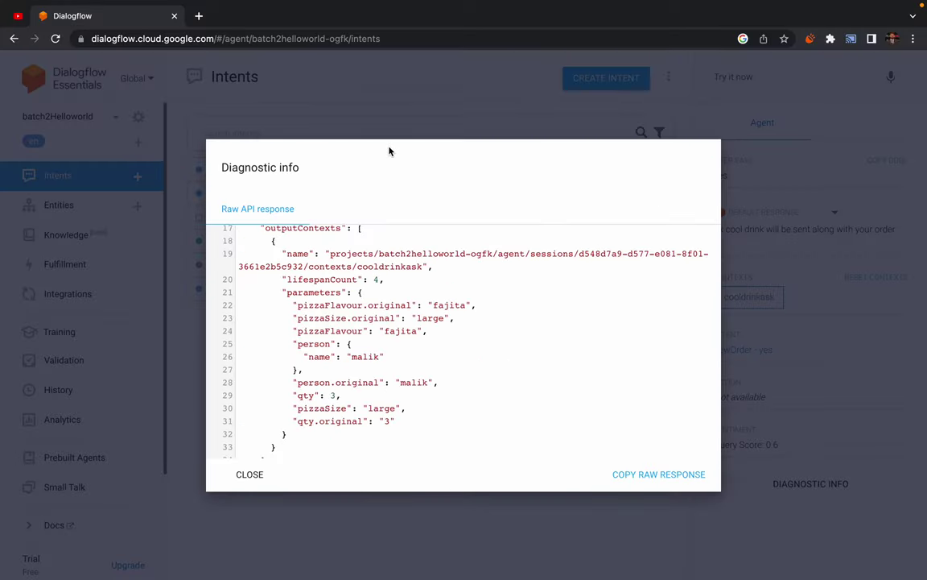
left_click(624, 129)
Send "hi" to the agent as the test query
left_click(757, 75)
type("hi")
key("Return")
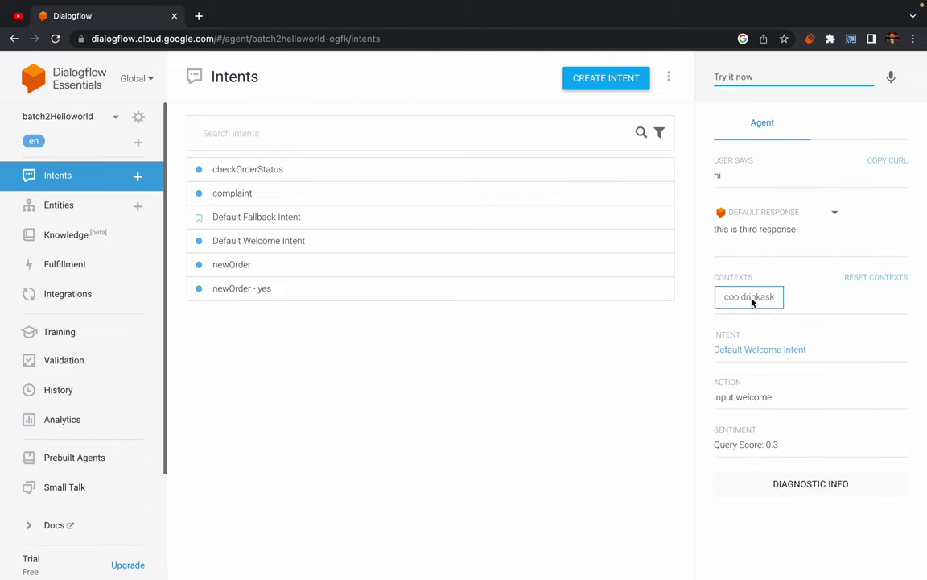
Check the cooldrinkask lifespanCount in the raw API response for the "hi" query, and close the diagnostic info
left_click(803, 485)
scroll(288, 334, "down", 5)
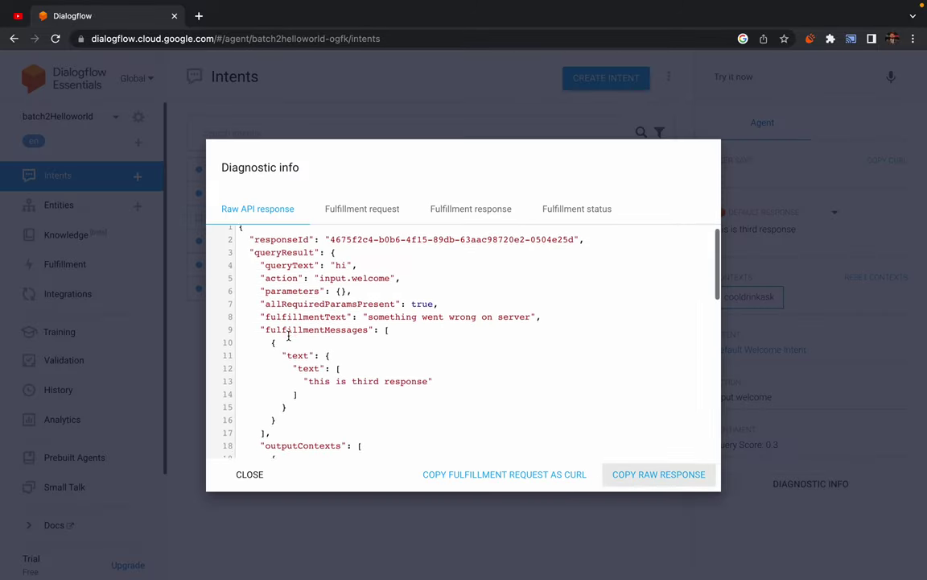
scroll(288, 335, "down", 1)
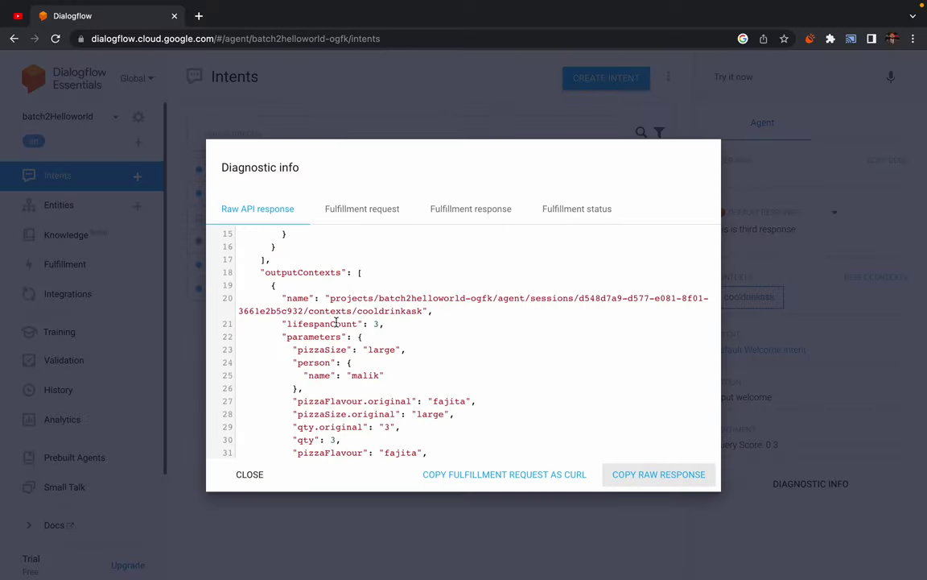
left_click(588, 131)
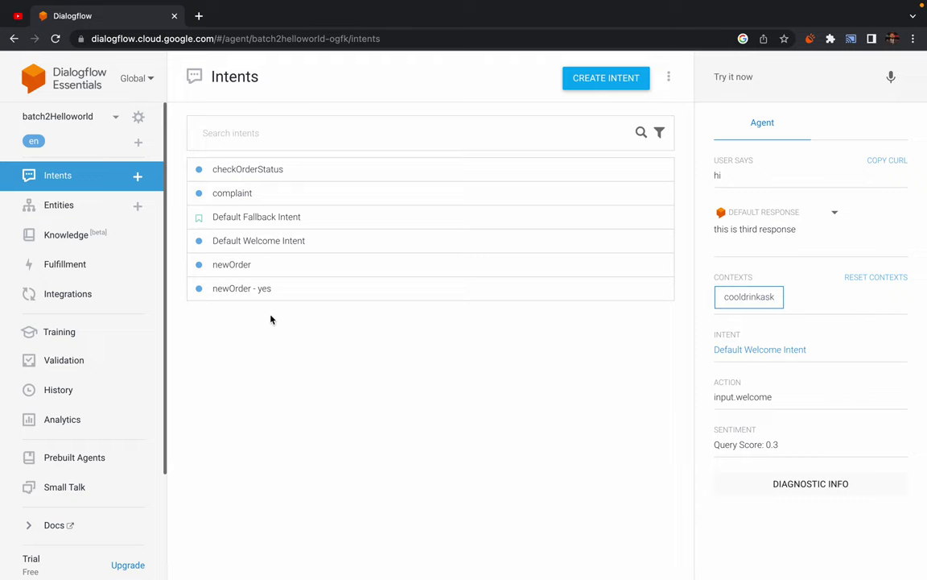
Set the lifespan of the coolDrinkAsk output context to 1 in the newOrder intent and save it
left_click(238, 265)
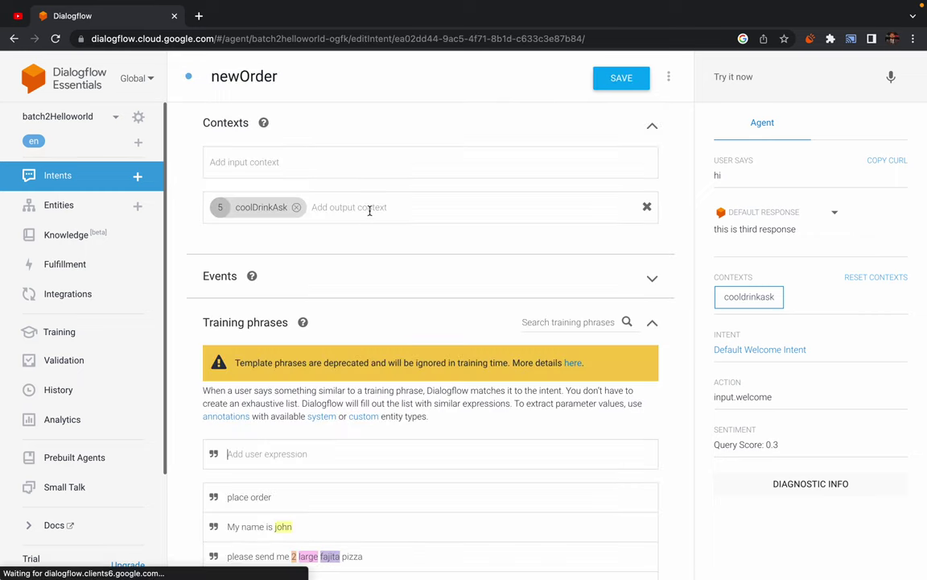
left_click(215, 76)
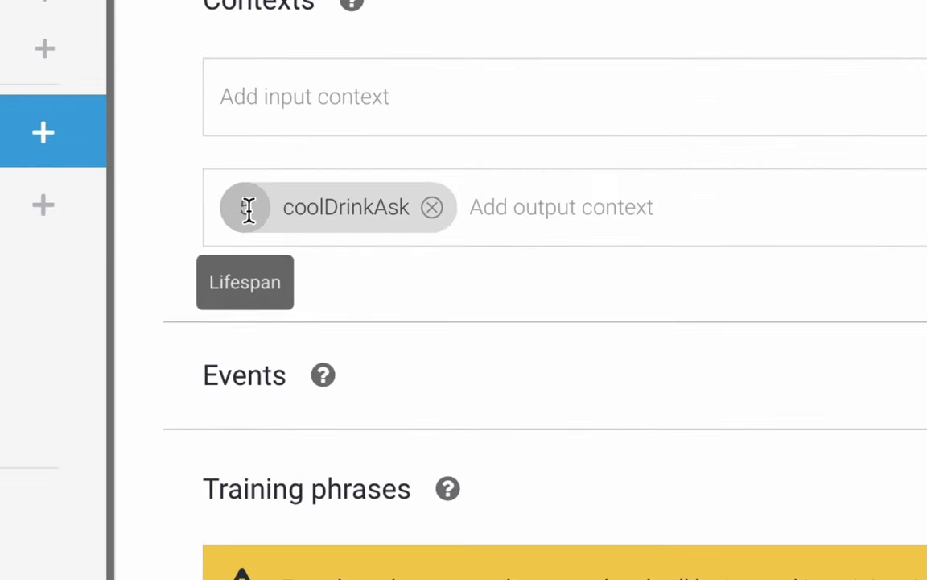
left_click(244, 207)
type("1")
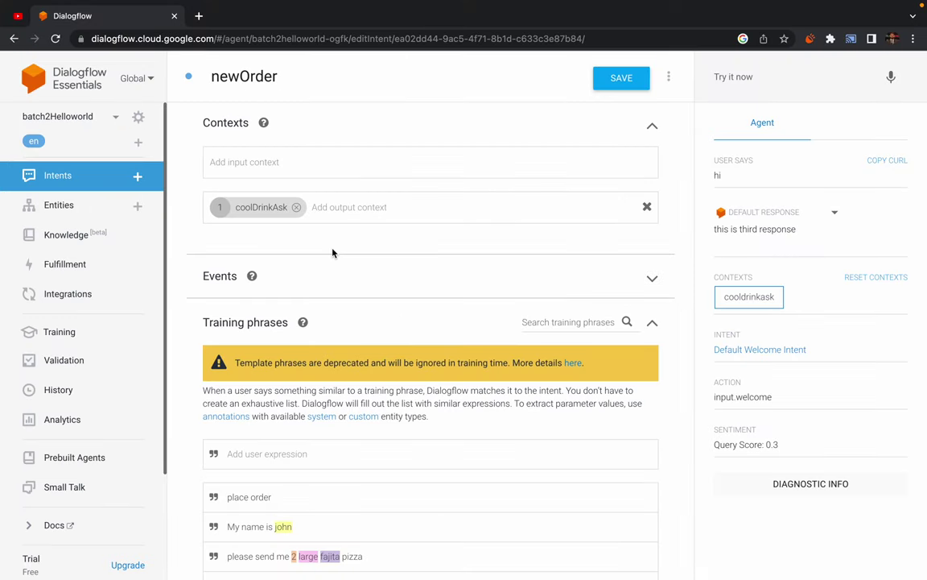
left_click(616, 78)
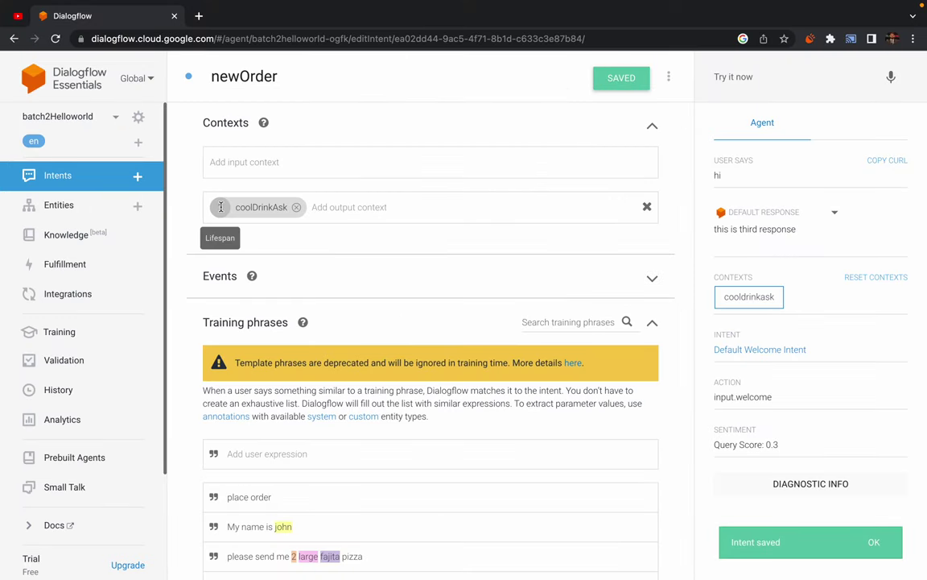
Re-enter the coolDrinkAsk output context's lifespan as 1 and save the newOrder intent again
key("BackSpace")
type("2")
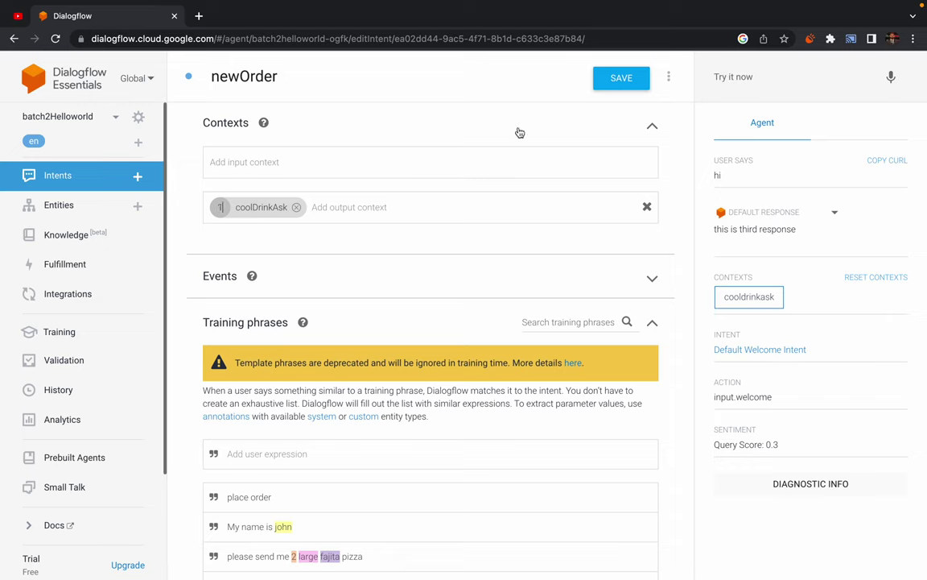
left_click(620, 78)
left_click(476, 84)
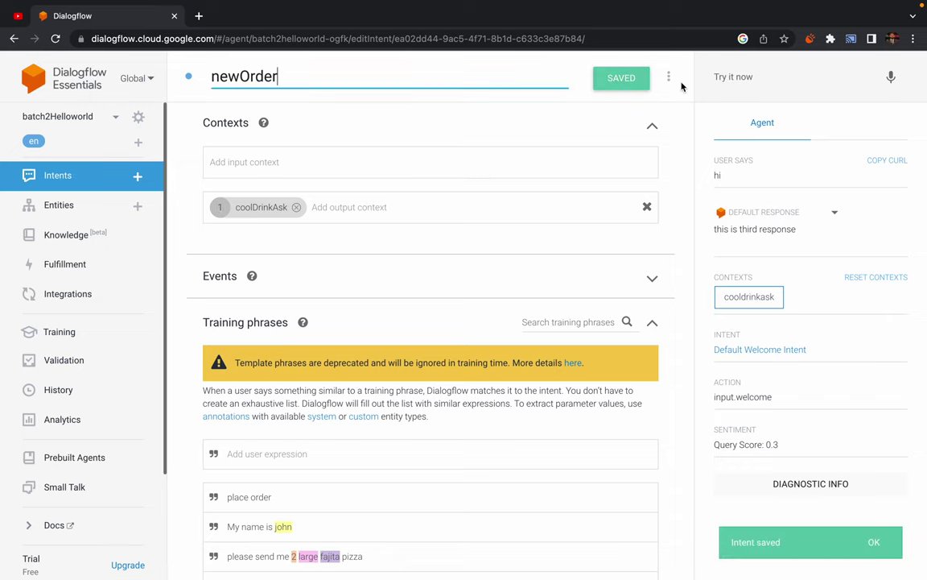
left_click(722, 77)
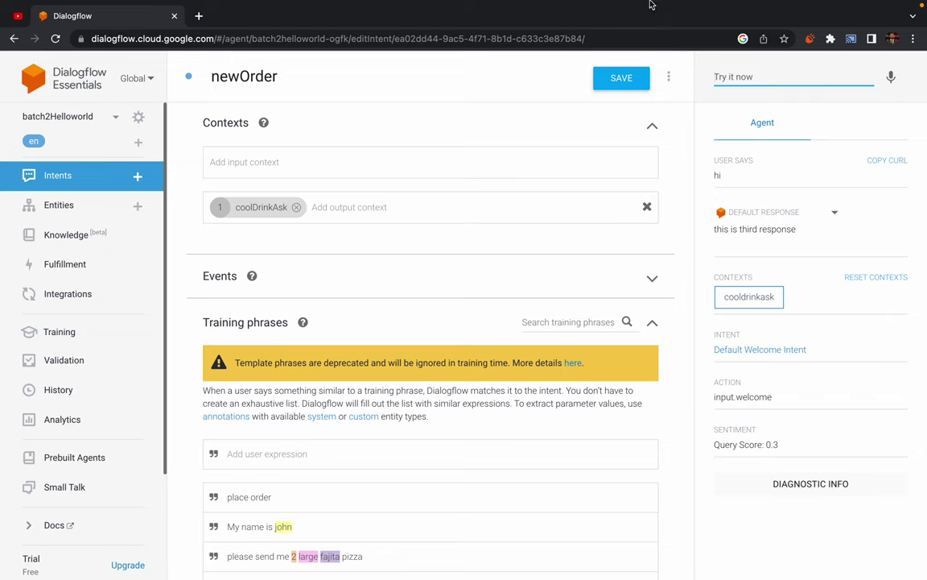
left_click(622, 79)
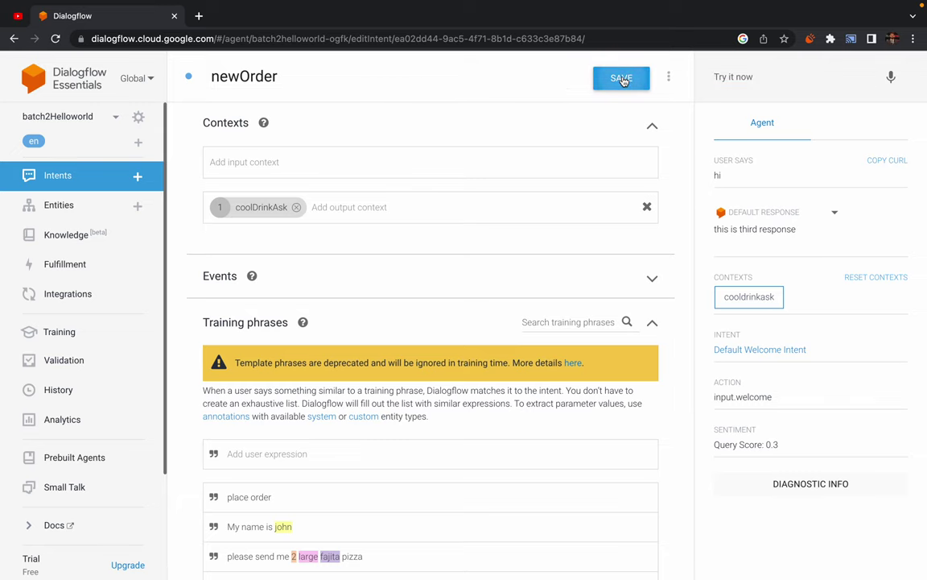
Try to add a "yes" follow-up intent to newOrder from the list of intents
left_click(79, 186)
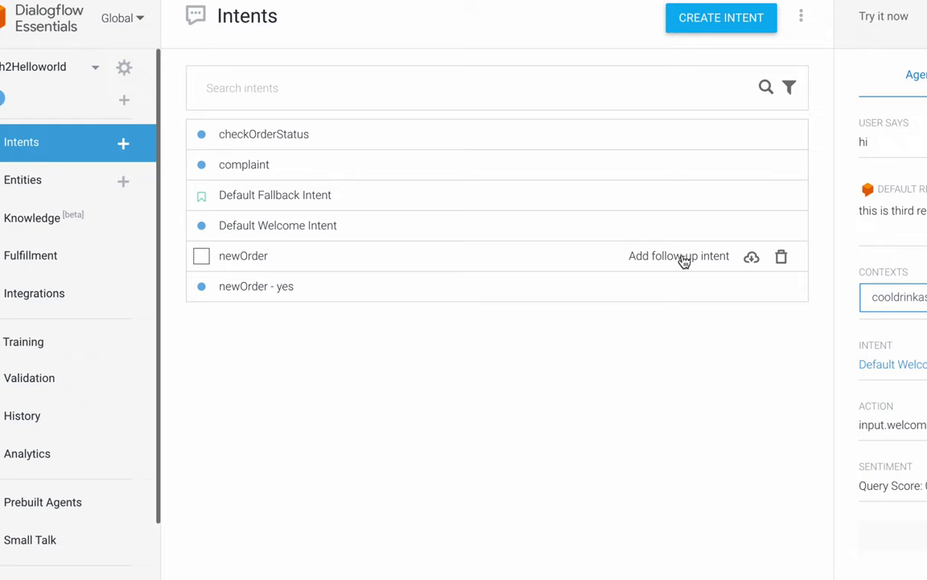
left_click(684, 258)
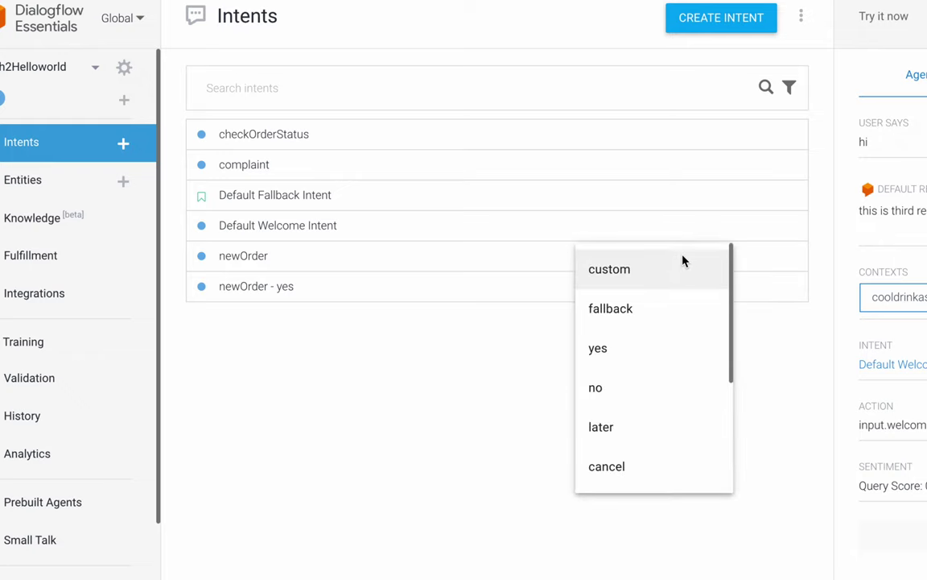
left_click(607, 355)
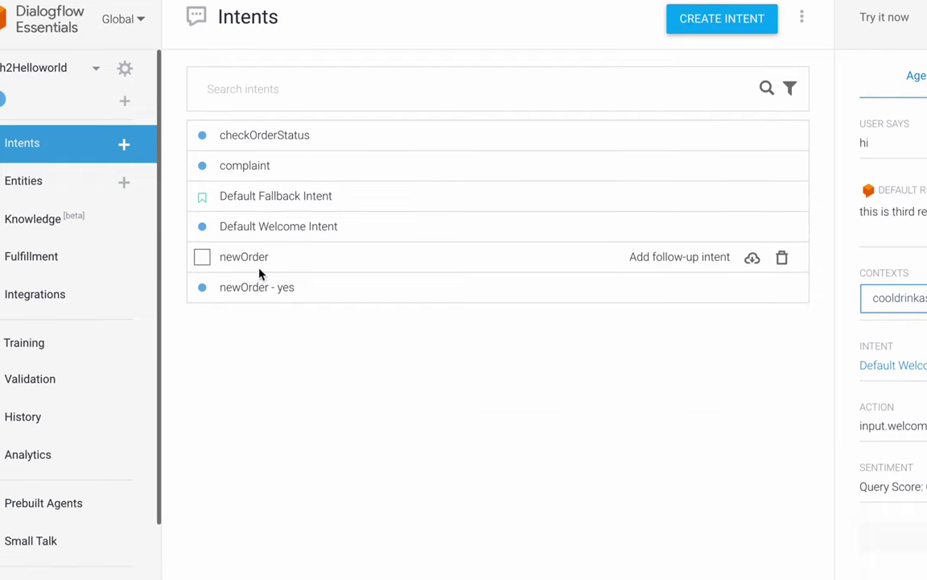
Add a "no" follow-up intent to newOrder and open the new intent for editing
left_click(692, 258)
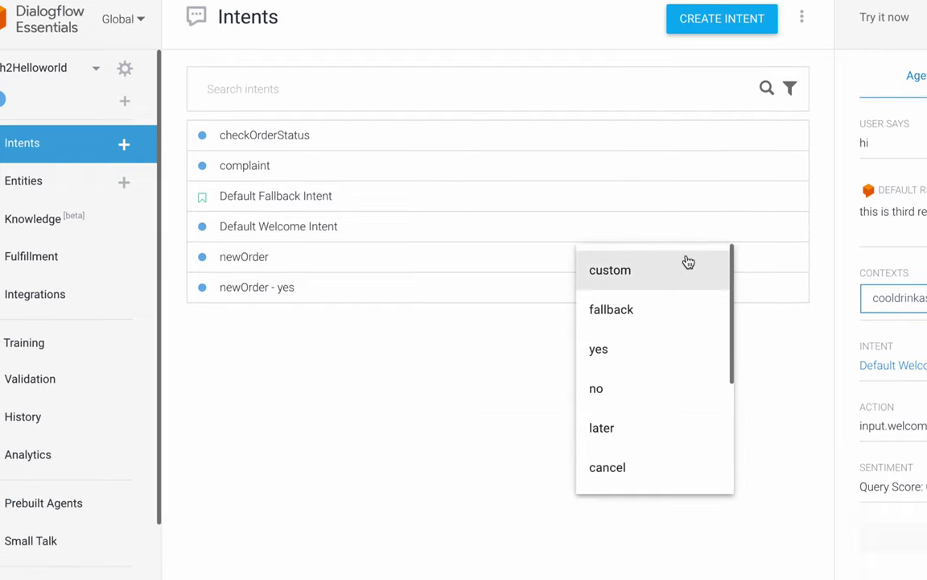
left_click(602, 388)
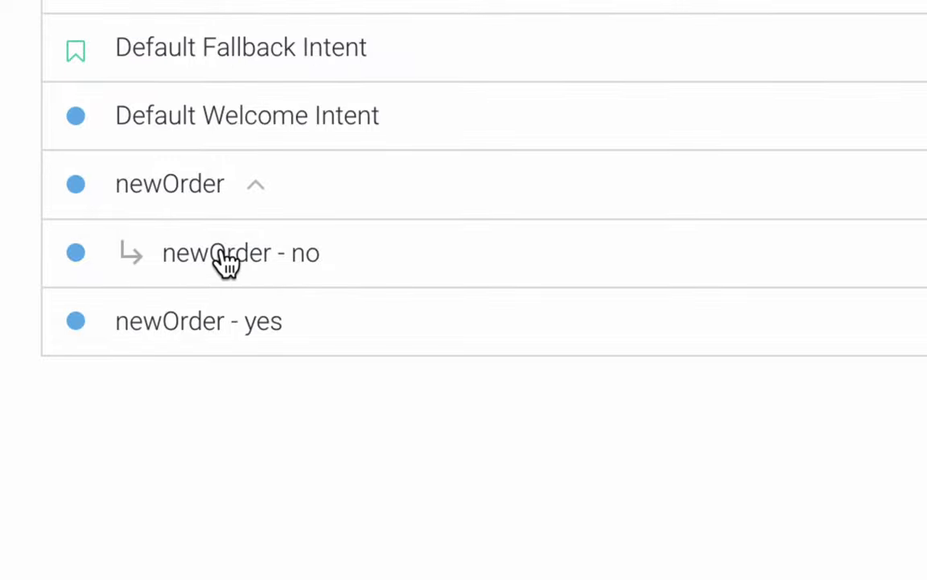
left_click(225, 254)
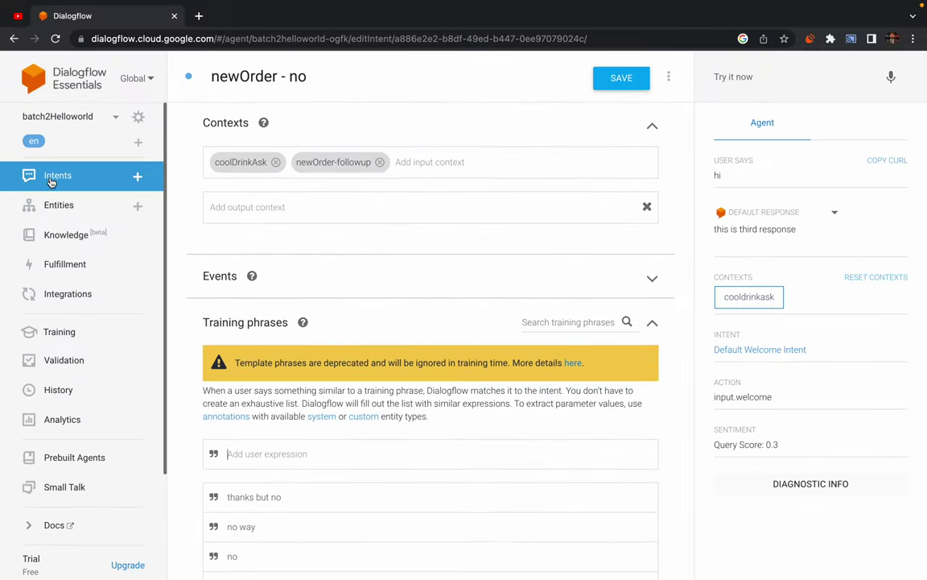
Reopen the newOrder intent and remove the newOrder-followup output context, keeping coolDrinkAsk
left_click(86, 184)
left_click(259, 266)
left_click(252, 266)
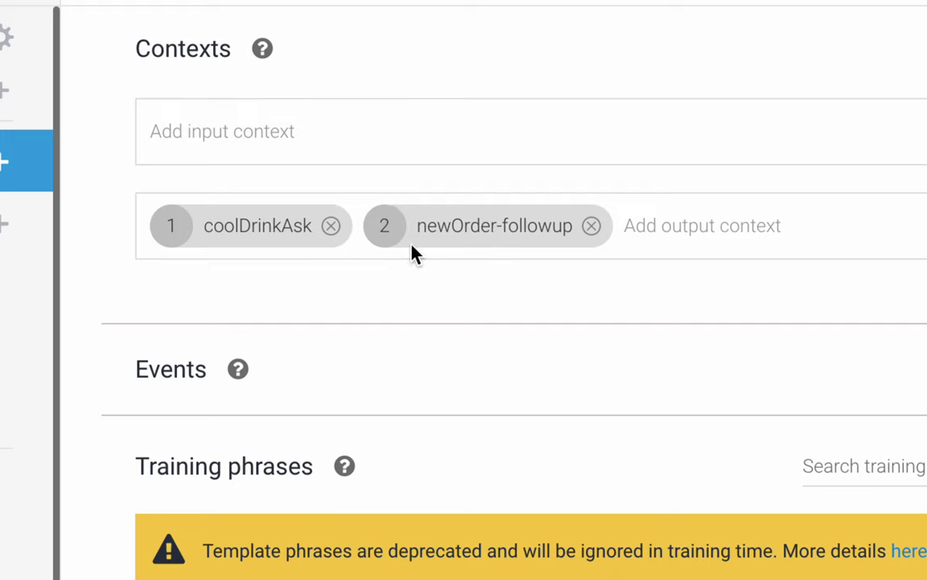
left_click(591, 226)
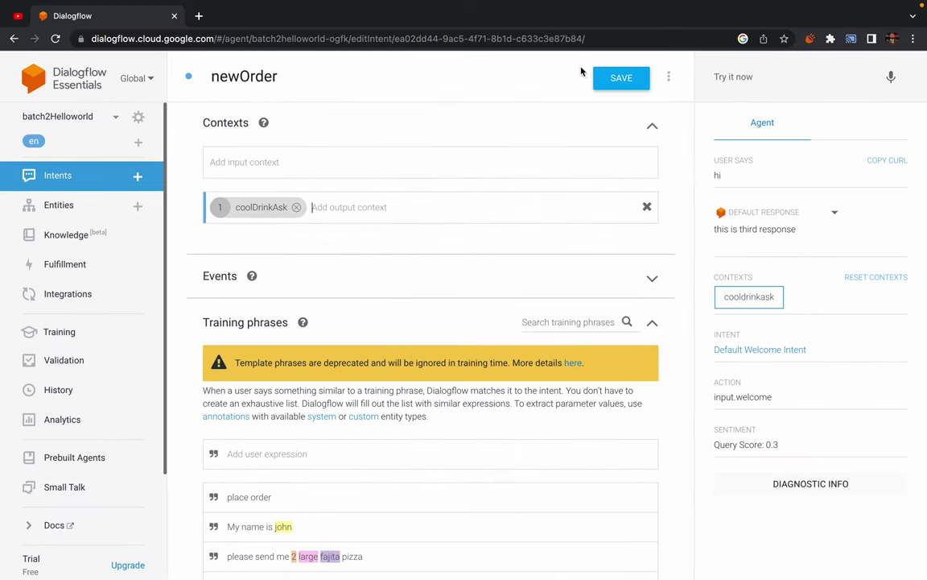
Save newOrder, remove the newOrder-followup input context from the "newOrder - no" intent and save that intent too
left_click(618, 78)
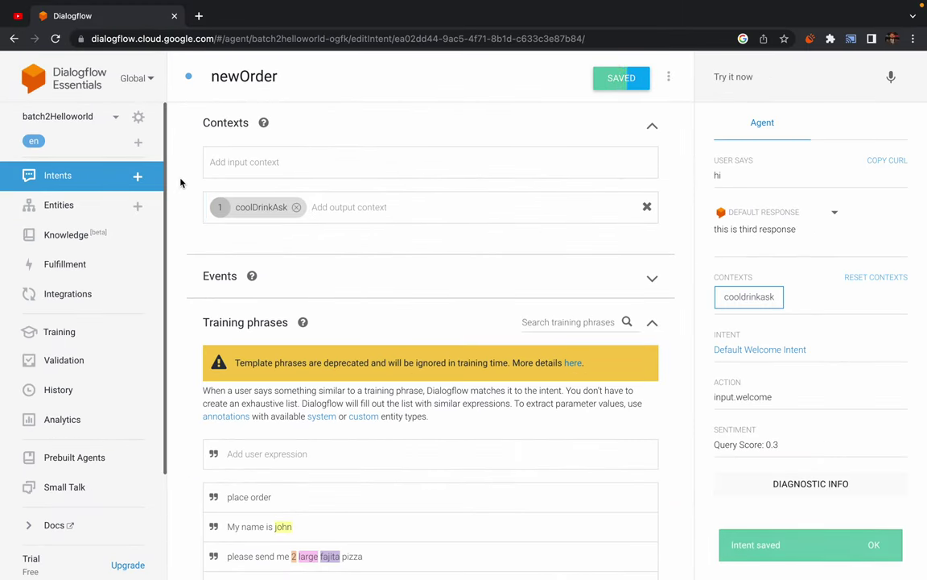
left_click(54, 181)
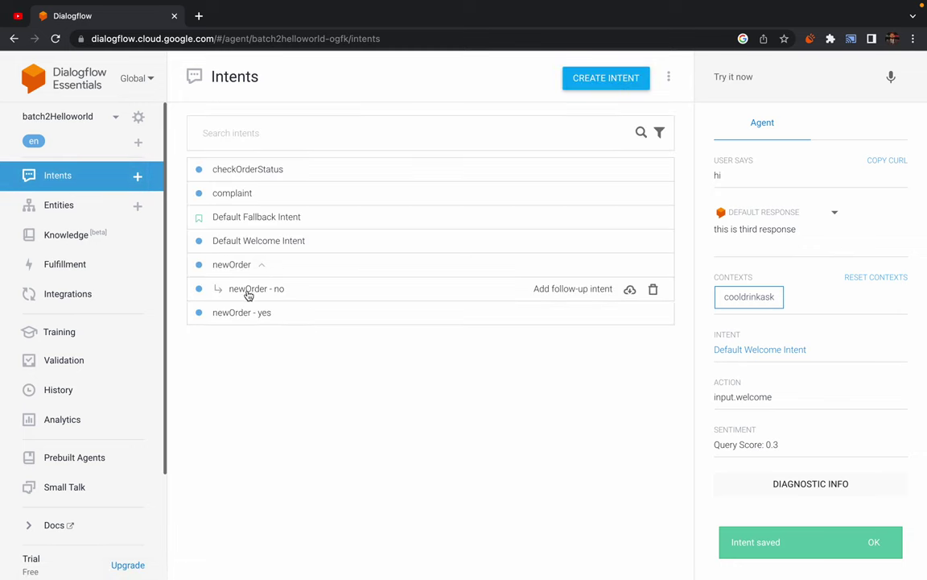
left_click(248, 296)
left_click(274, 161)
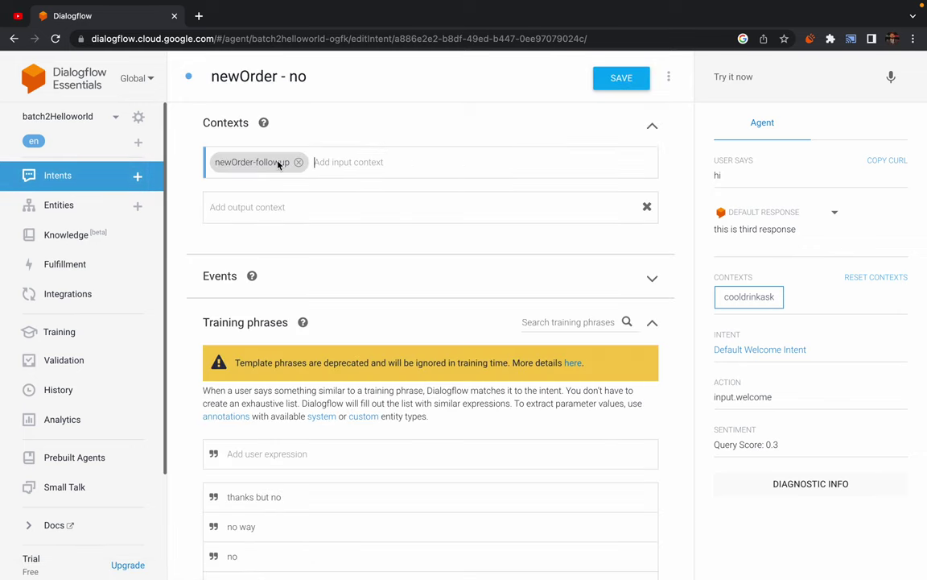
left_click(300, 164)
left_click(631, 76)
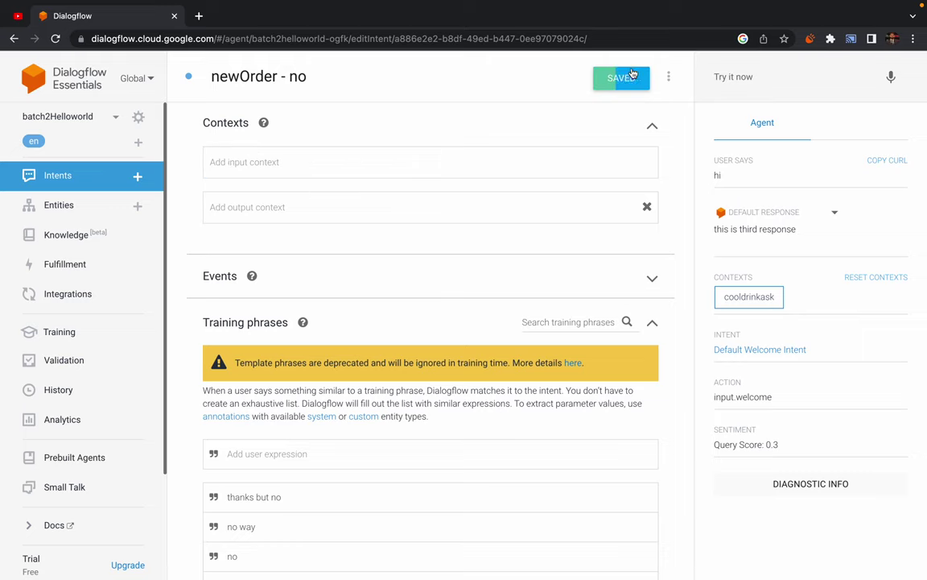
left_click(63, 179)
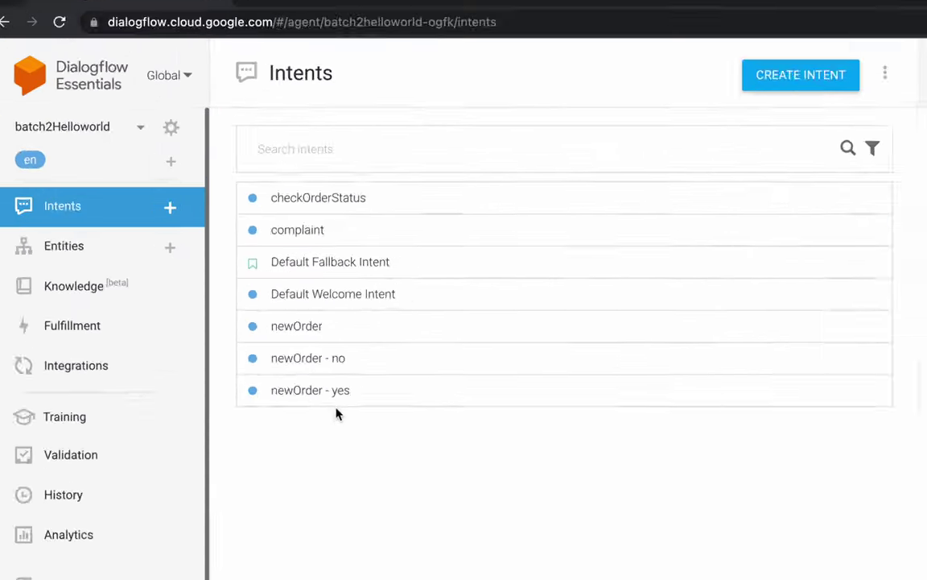
Test the agent with the message "no" in the test console and check its default response
left_click(728, 76)
type("hi")
key("Return")
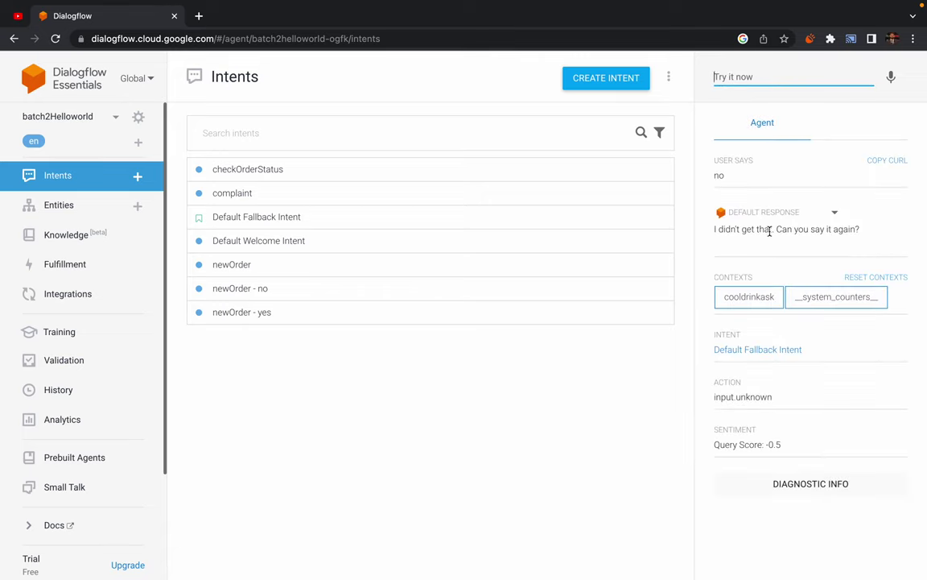
left_click_drag(740, 229, 838, 229)
left_click(832, 230)
Add the text response "this is no" to the "newOrder - no" intent and save it
left_click(241, 288)
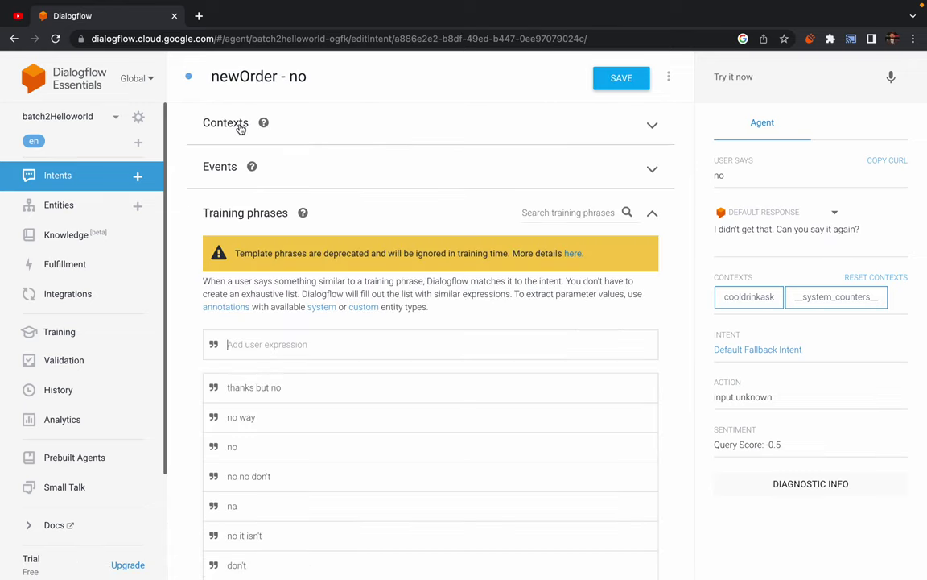
scroll(213, 278, "down", 10)
left_click(257, 417)
type("this is no")
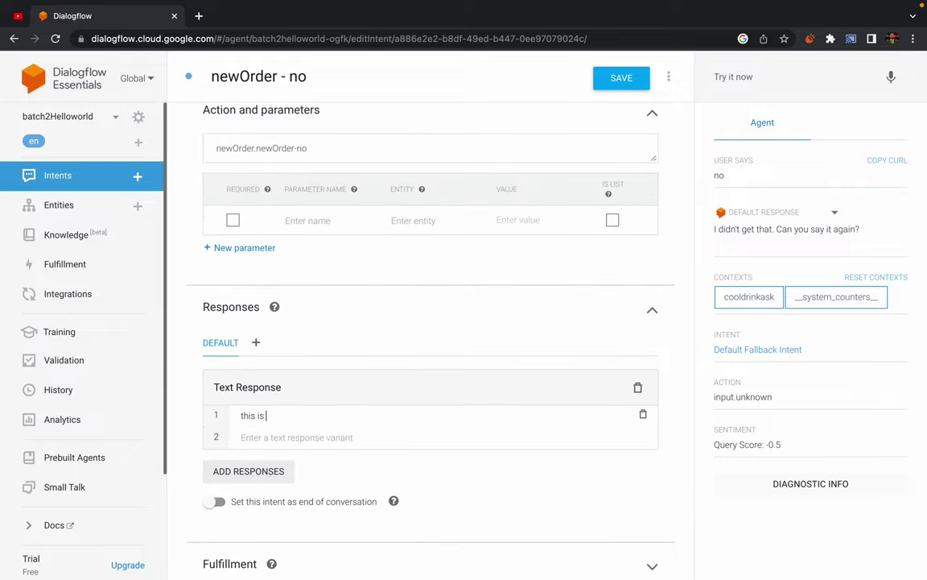
left_click(600, 78)
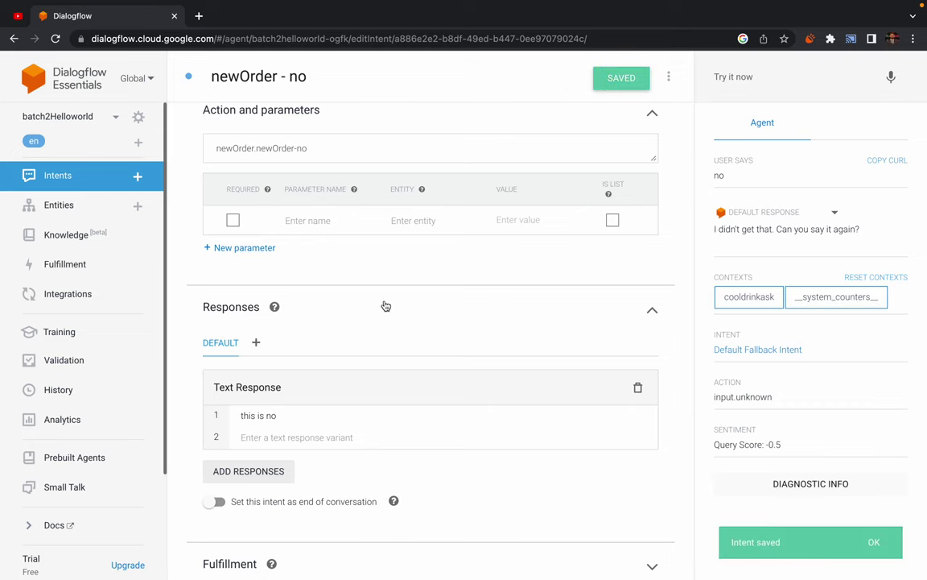
Review the training phrases, action name and text response of the "newOrder - no" intent
scroll(383, 304, "up", 8)
scroll(384, 300, "down", 3)
scroll(384, 300, "down", 3)
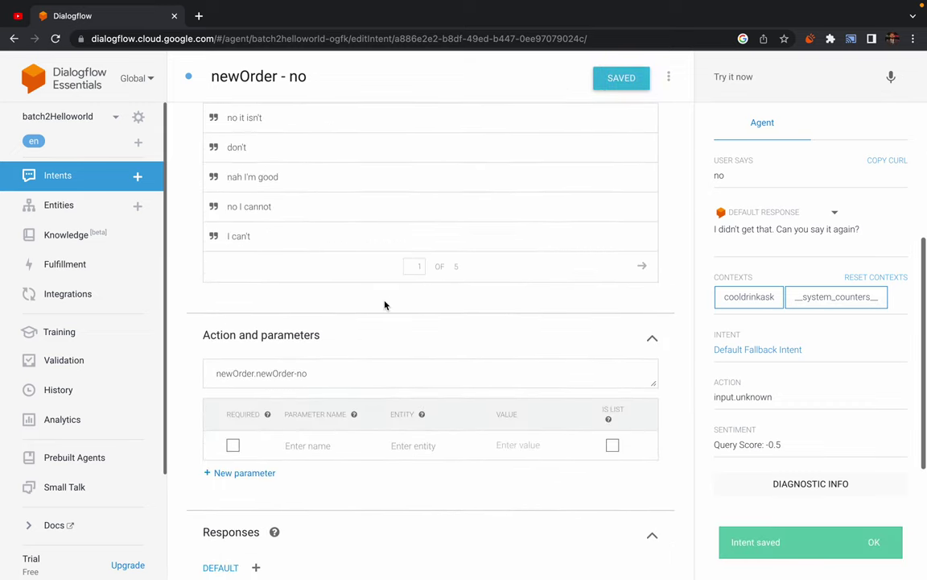
scroll(288, 372, "down", 2)
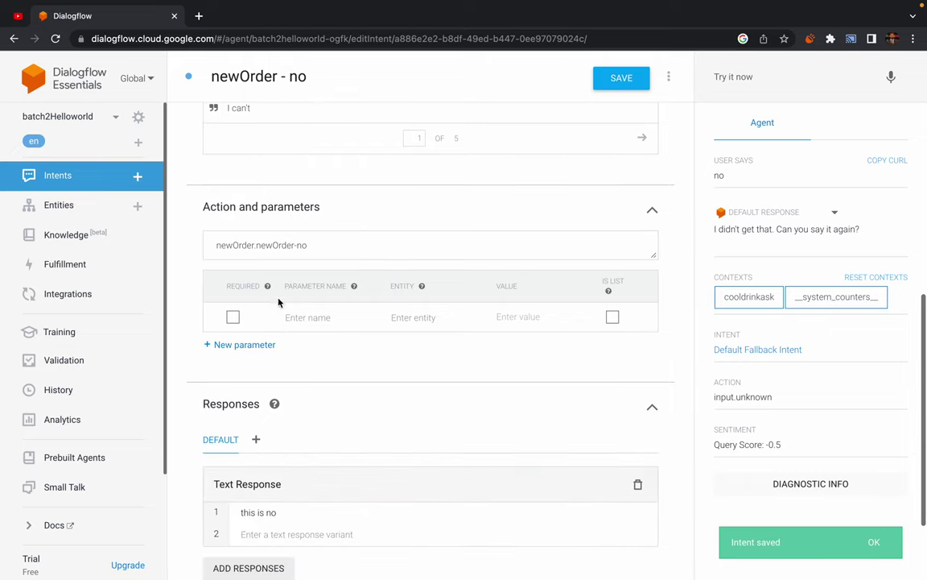
triple_click(271, 246)
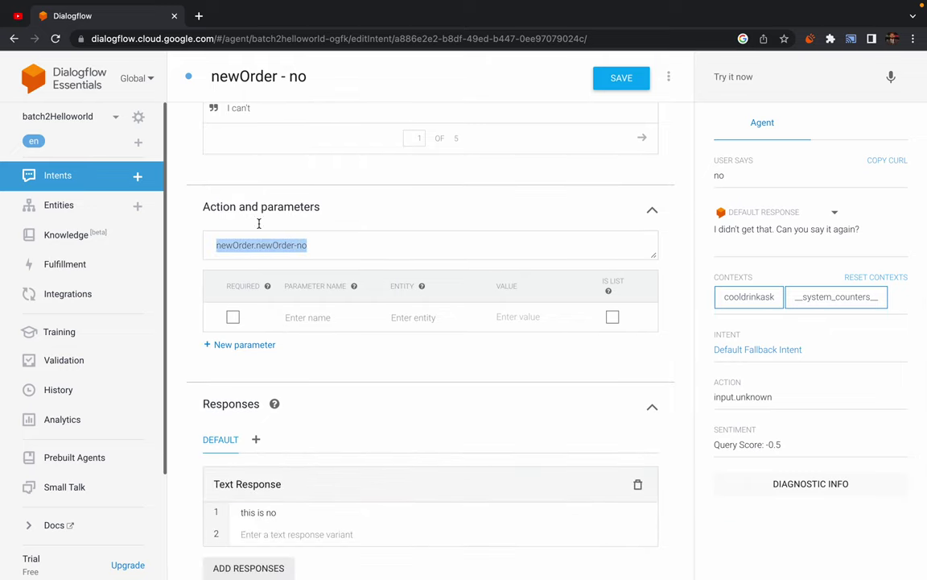
scroll(201, 226, "up", 1)
scroll(202, 226, "up", 6)
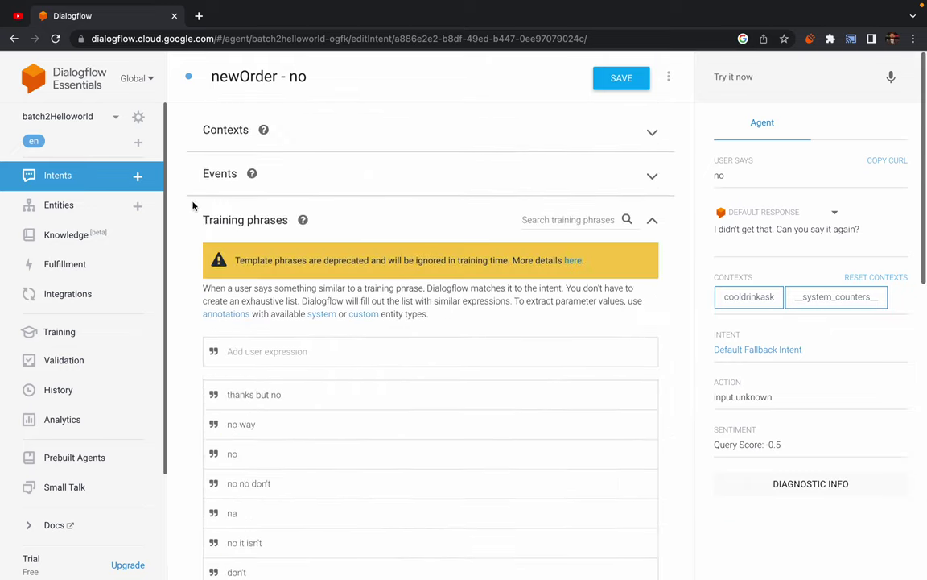
Test the message "no", reset the active contexts and send "no" again
left_click(758, 77)
type("no")
key("Return")
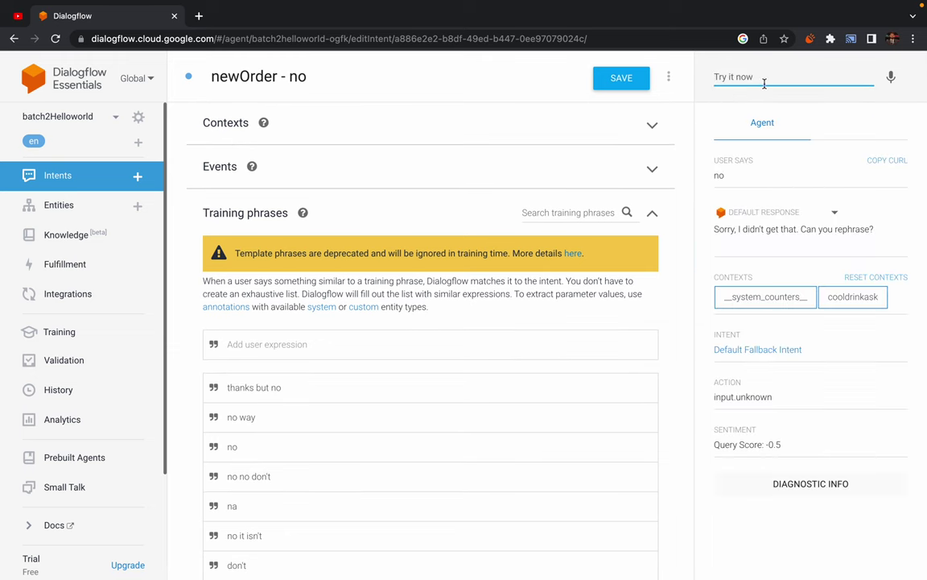
left_click(878, 278)
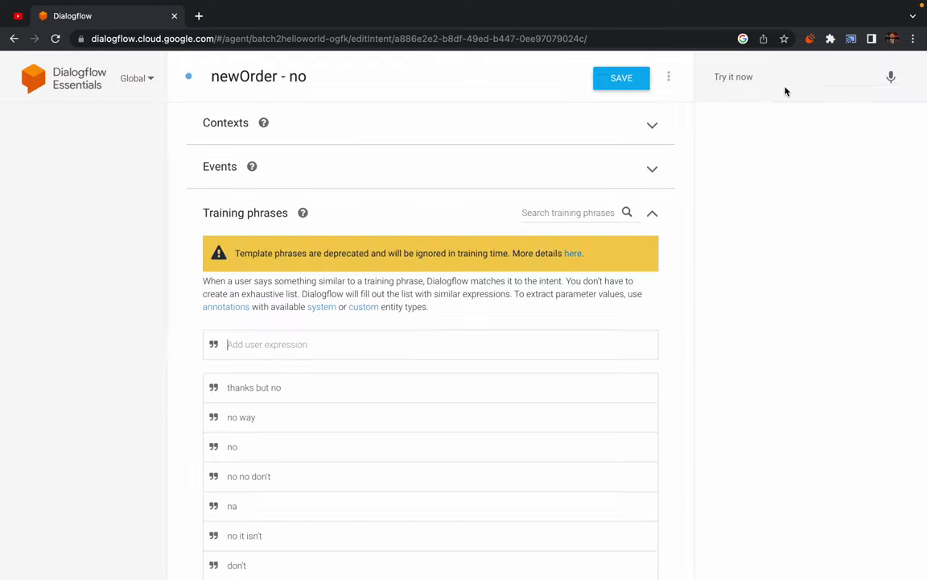
type("no")
key("Return")
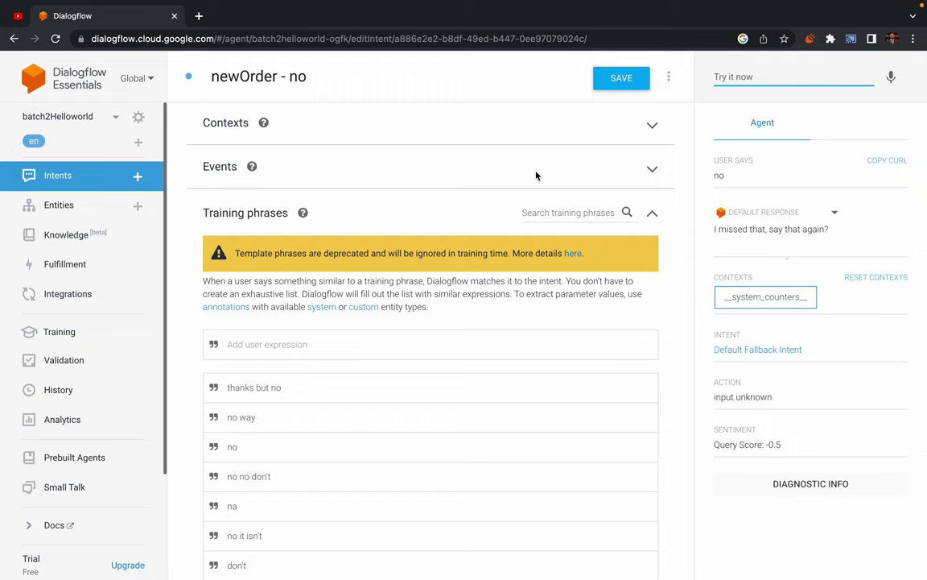
Save the "newOrder - no" intent again and recheck its training phrases and response
left_click(616, 84)
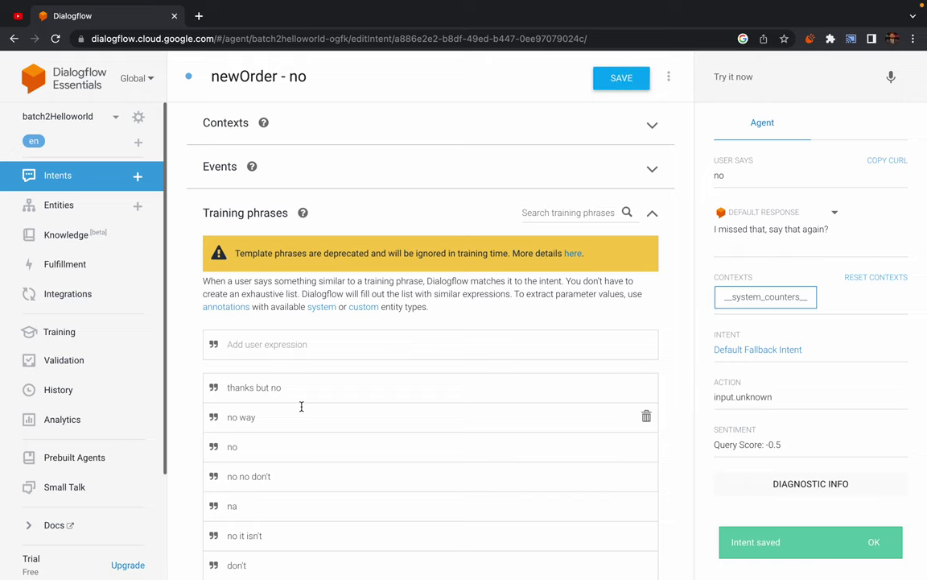
scroll(301, 407, "down", 4)
scroll(301, 407, "down", 4)
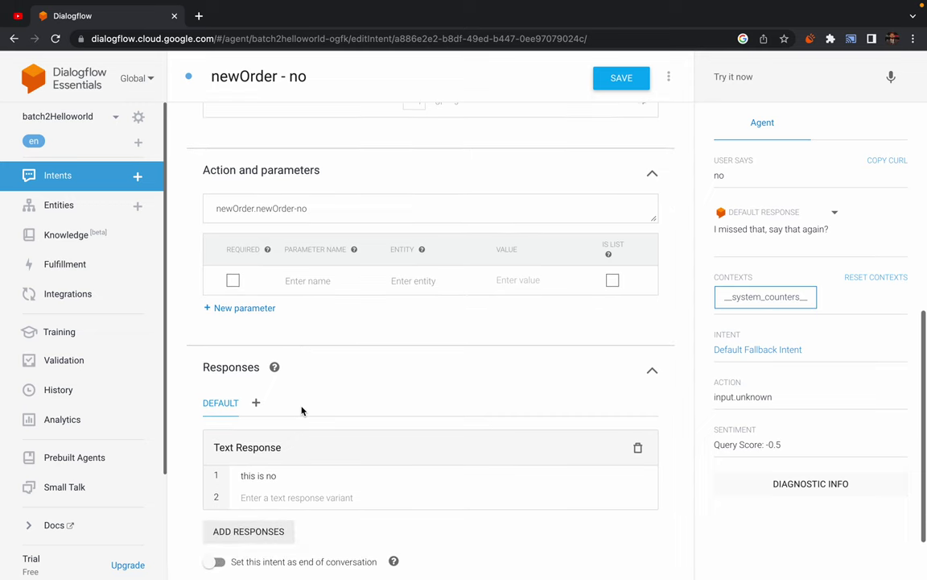
scroll(301, 411, "down", 1)
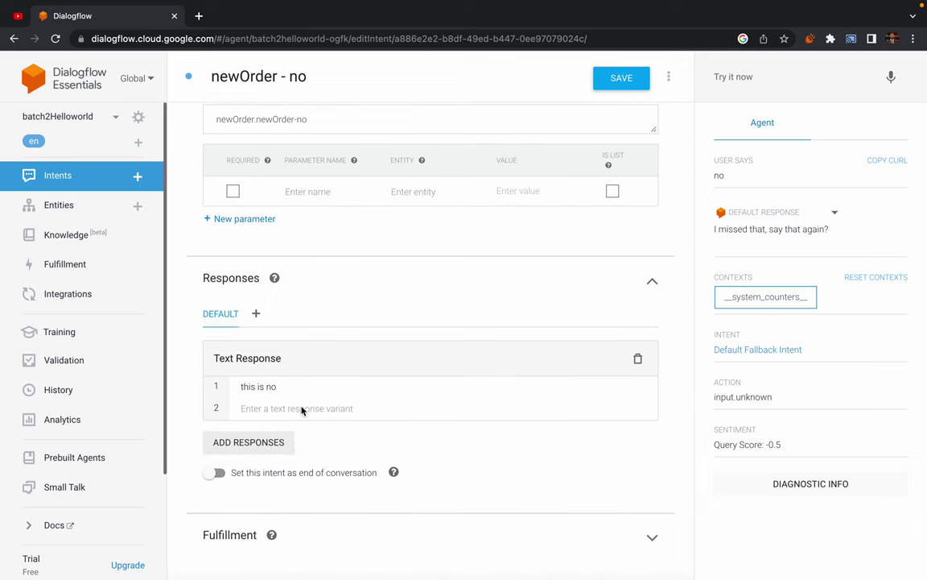
scroll(301, 410, "up", 8)
mouse_move(440, 6)
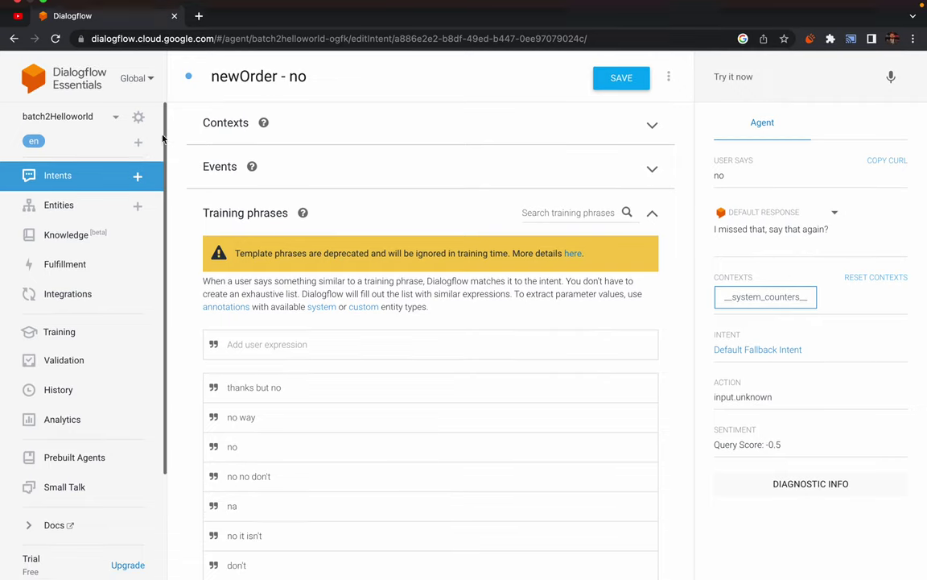
Train the agent manually from its ML settings and return to the list of intents
left_click(138, 118)
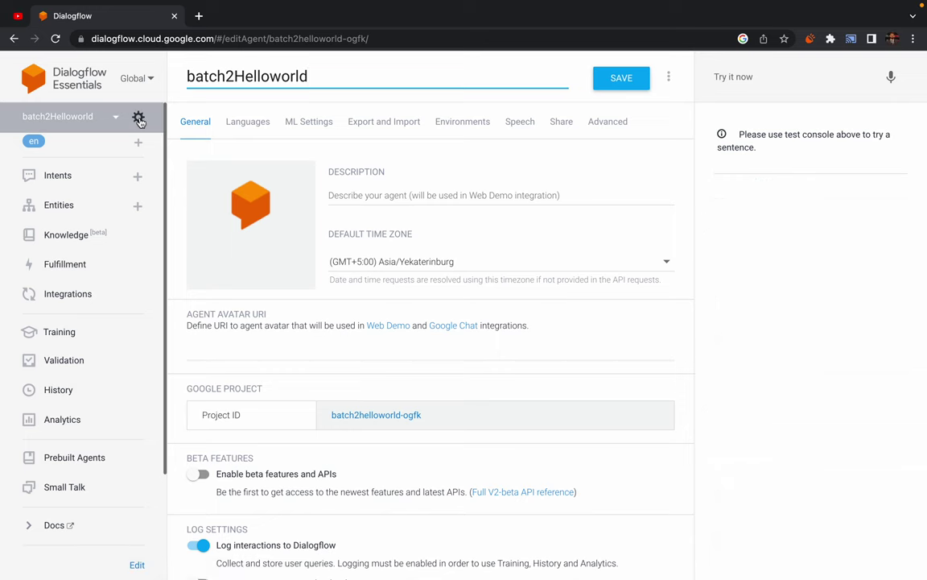
left_click(299, 125)
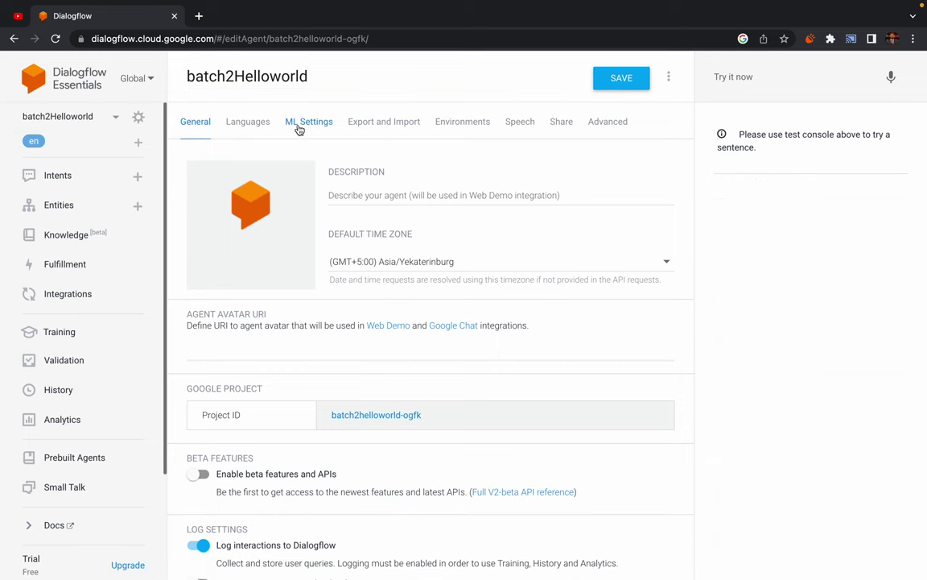
left_click(225, 428)
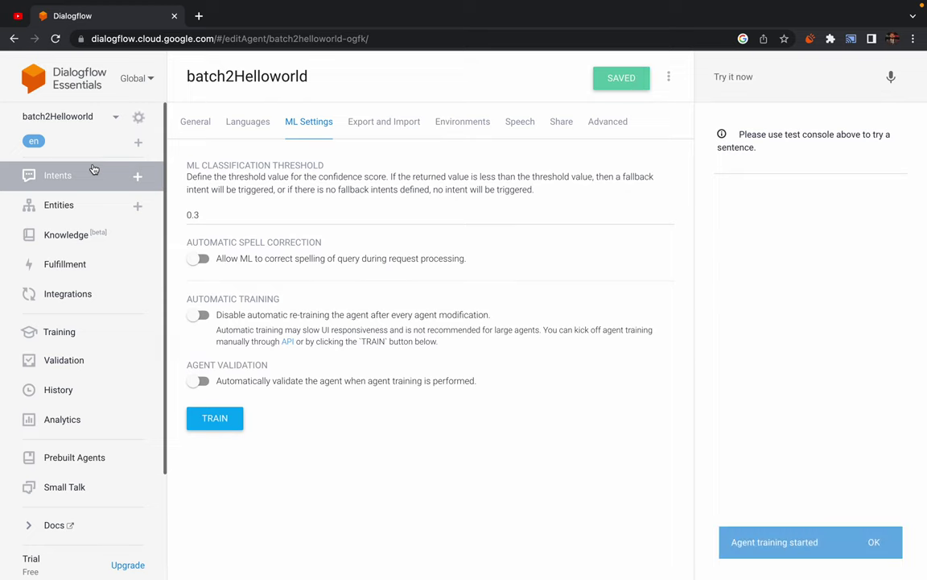
left_click(62, 183)
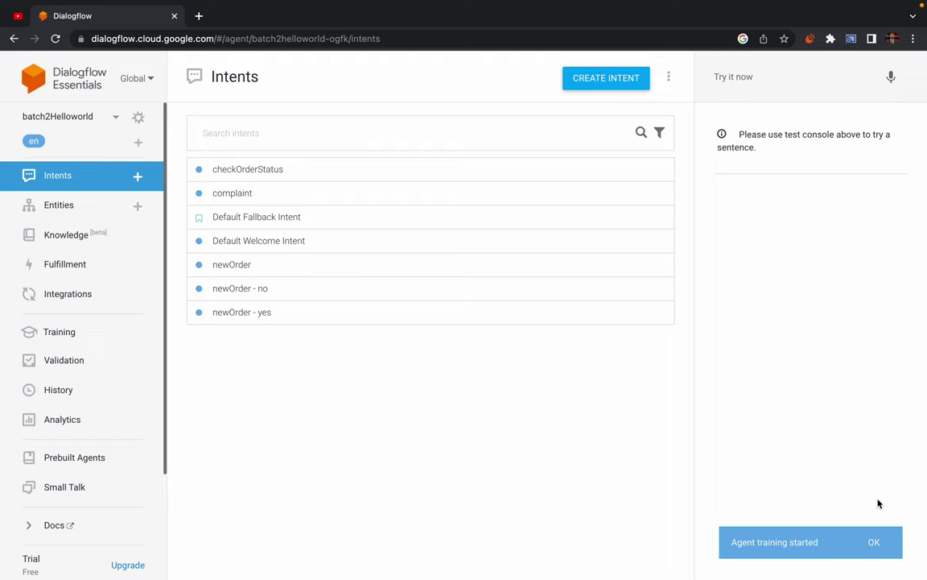
left_click(872, 542)
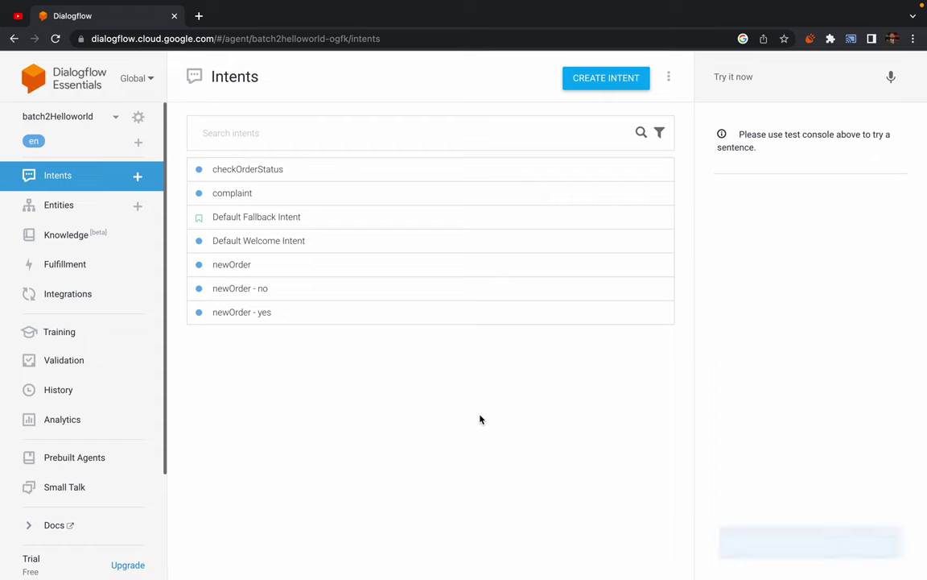
Test the retrained agent with the message "no" and check the response text
left_click(769, 78)
type("no")
key("Return")
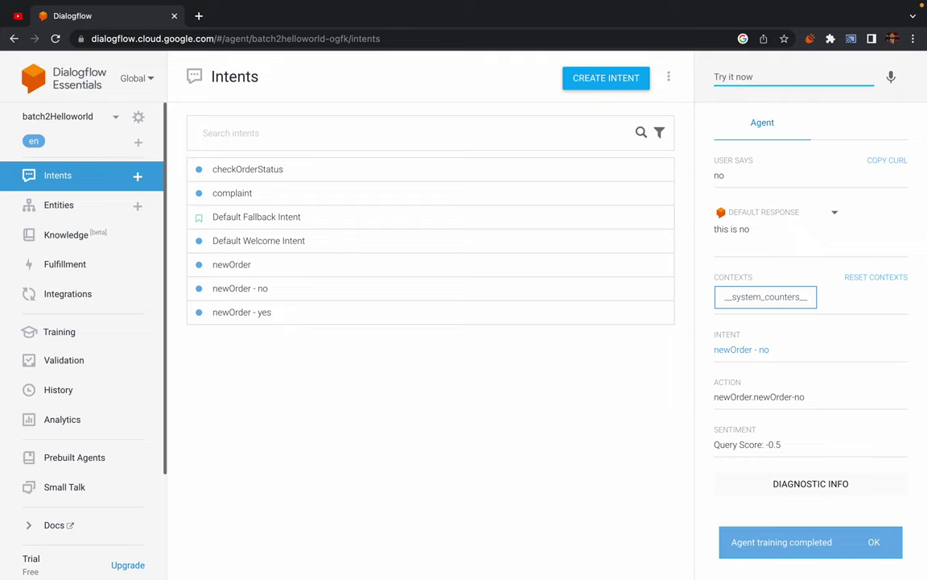
left_click_drag(714, 229, 740, 230)
left_click(748, 231)
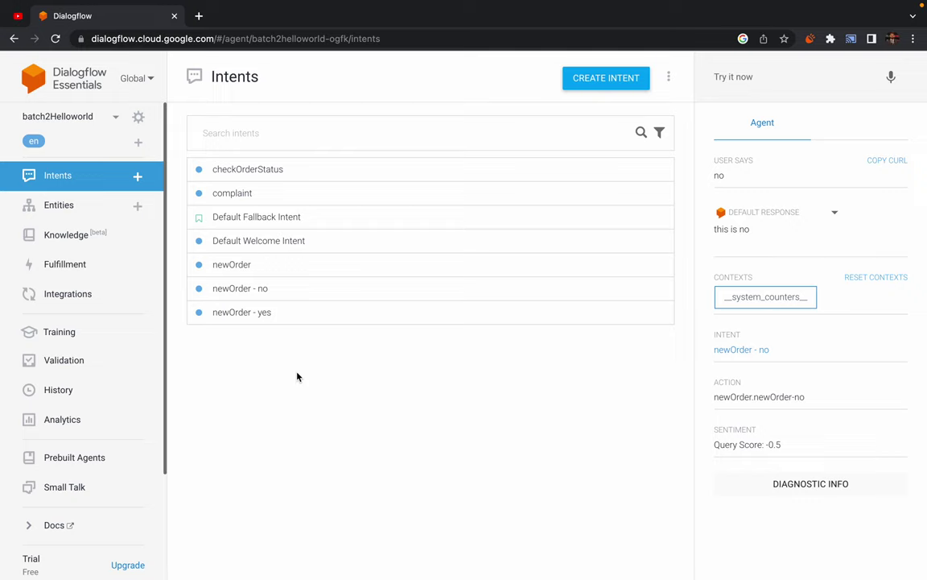
Delete the "newOrder - no" and "newOrder - yes" intents from the list
mouse_move(630, 288)
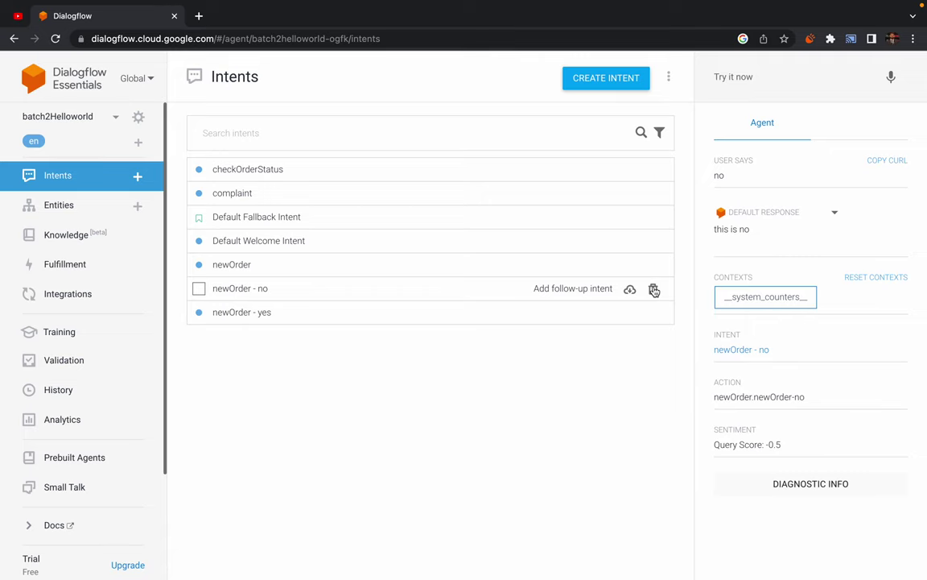
left_click(654, 290)
left_click(603, 359)
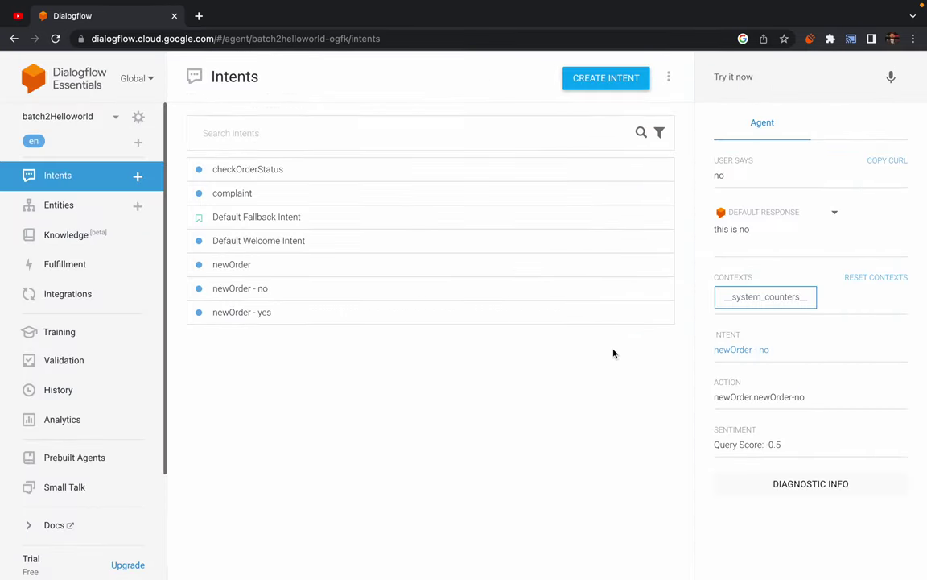
left_click(654, 291)
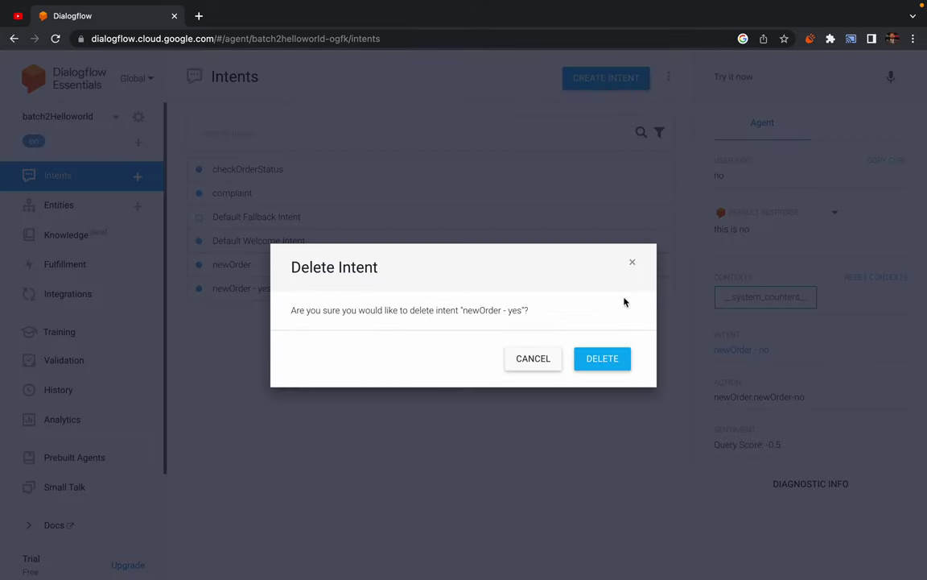
left_click(609, 359)
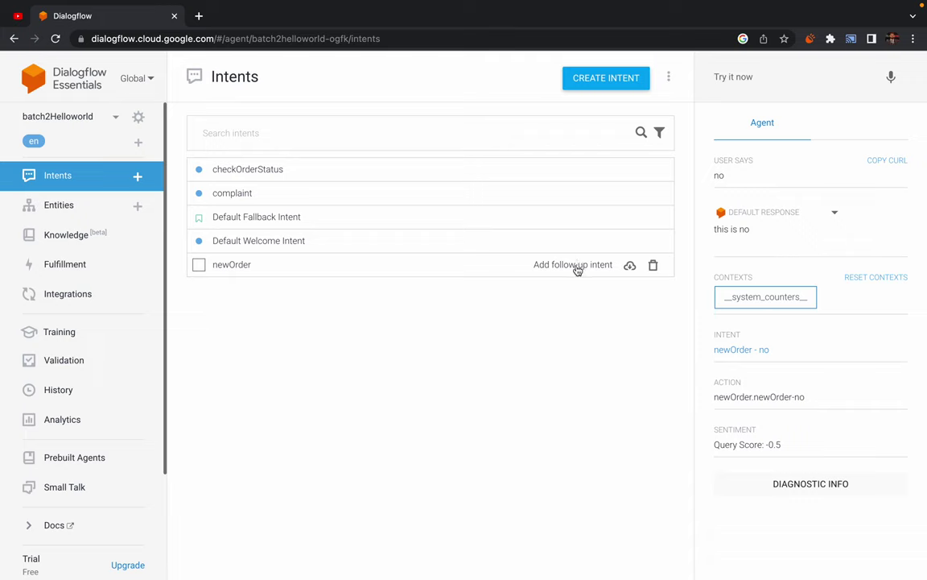
Add "yes", "no" and "fallback" follow-up intents to the newOrder intent
left_click(577, 265)
left_click(511, 337)
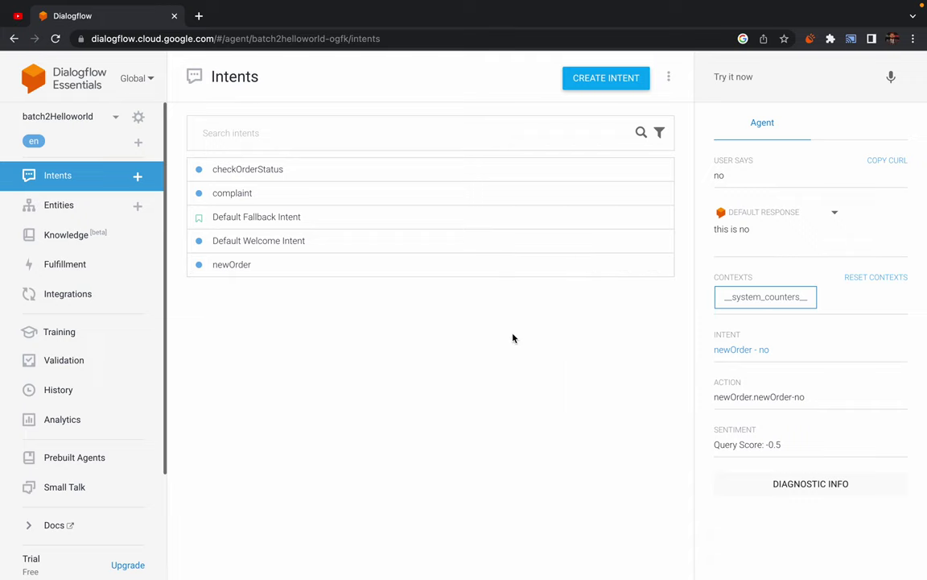
mouse_move(501, 263)
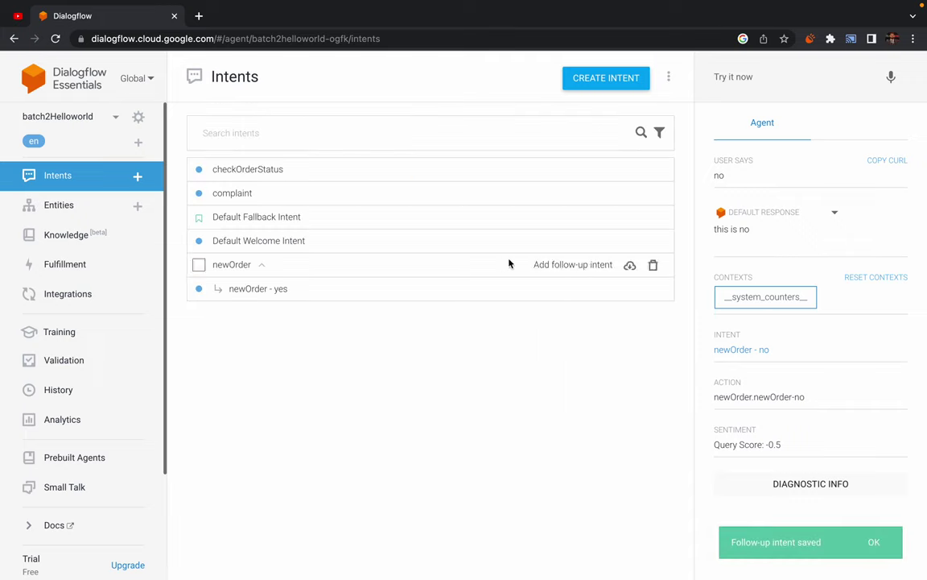
left_click(600, 267)
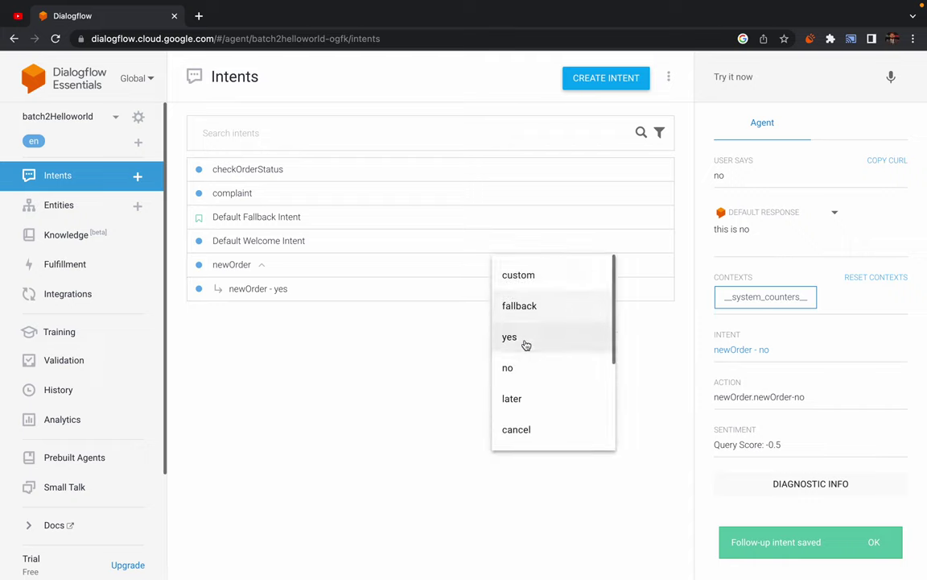
left_click(519, 368)
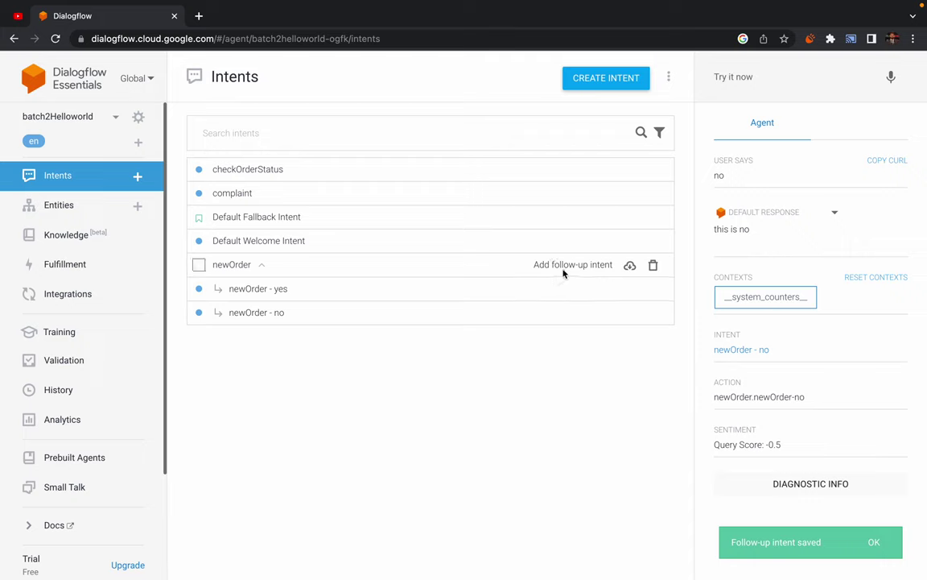
left_click(581, 267)
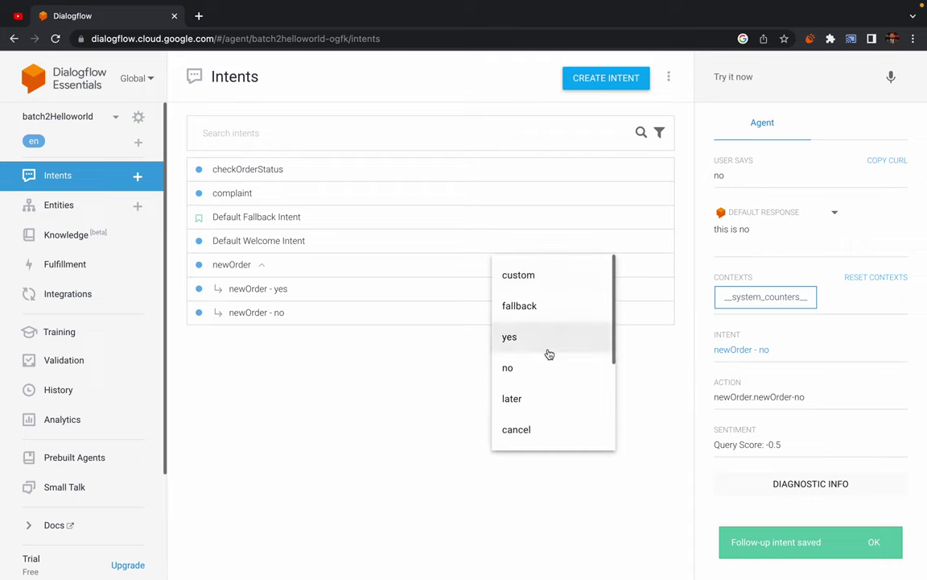
left_click(533, 309)
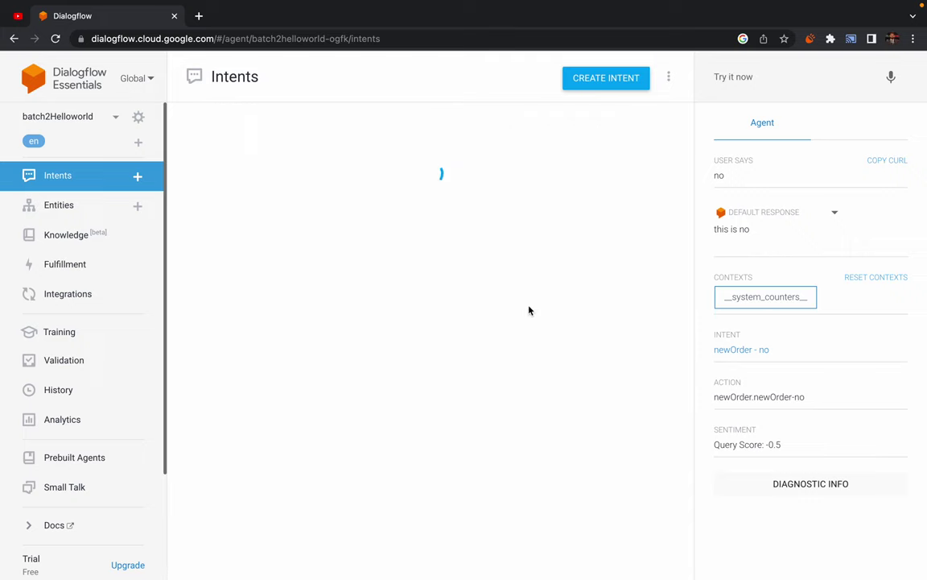